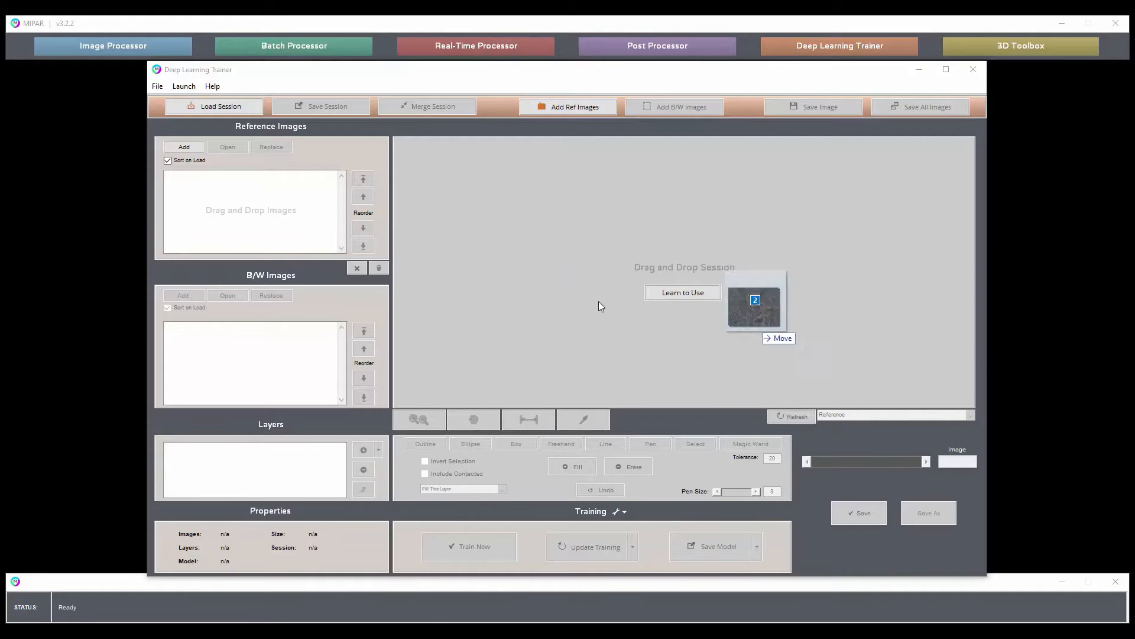
# Load TiGrains_Gray_1_1.tif and TiGrains_Gray_2_2.tif as reference images and view both.
pyautogui.moveTo(763, 323); pyautogui.dragTo(286, 210)
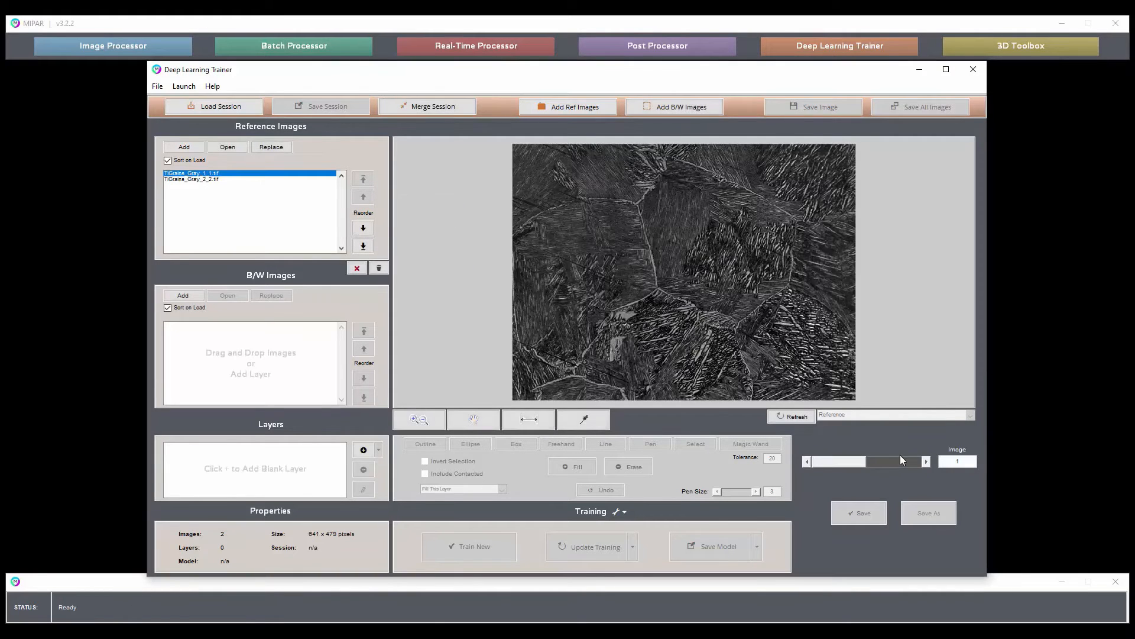
pyautogui.click(926, 463)
pyautogui.click(805, 461)
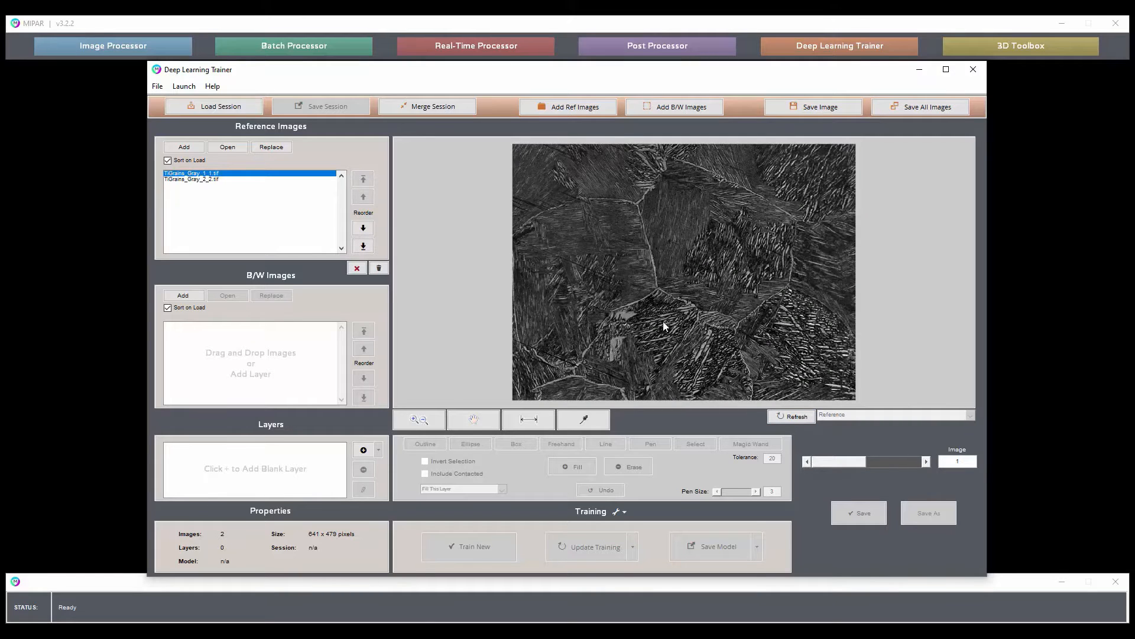
# Add a blank layer named Boundaries.
pyautogui.click(363, 450)
pyautogui.write('Boundaries')
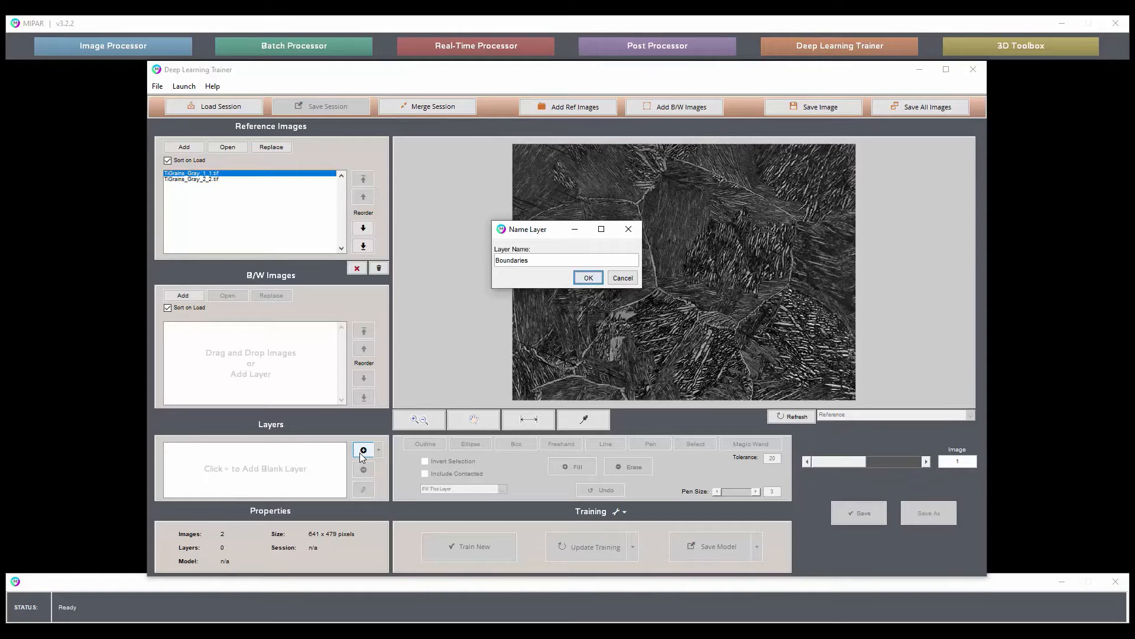
pyautogui.press('Return')
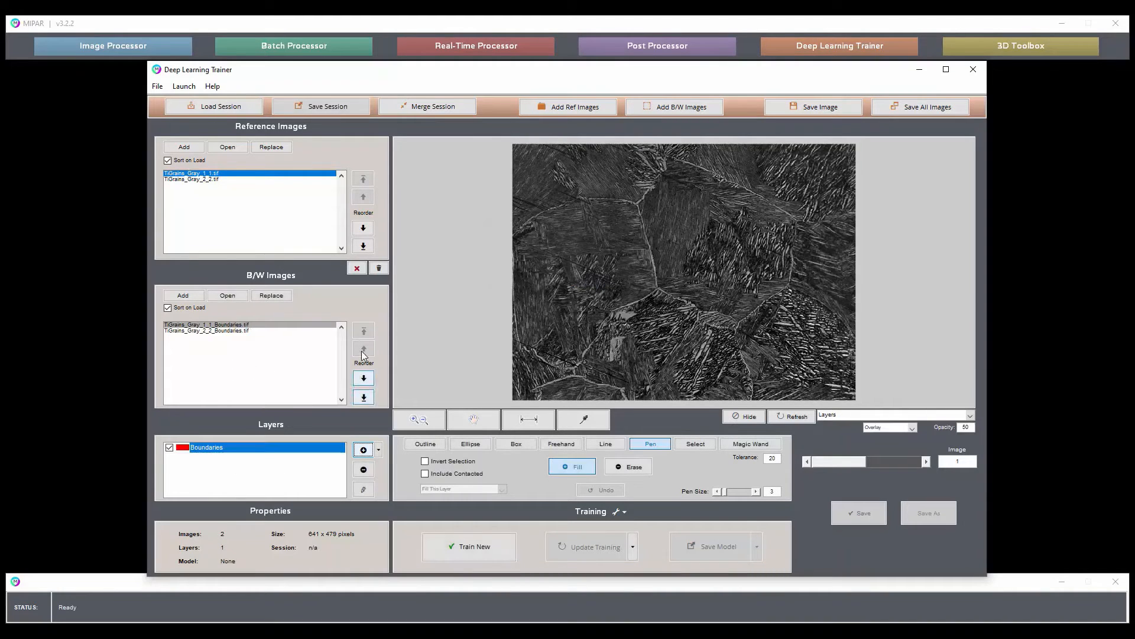
# Trace part of a grain boundary on the first image from the central junction down to the left edge and slightly upward, saving the edits.
pyautogui.moveTo(657, 289)
pyautogui.mouseDown()
pyautogui.moveTo(624, 303)
pyautogui.moveTo(569, 367)
pyautogui.moveTo(520, 349)
pyautogui.mouseUp()
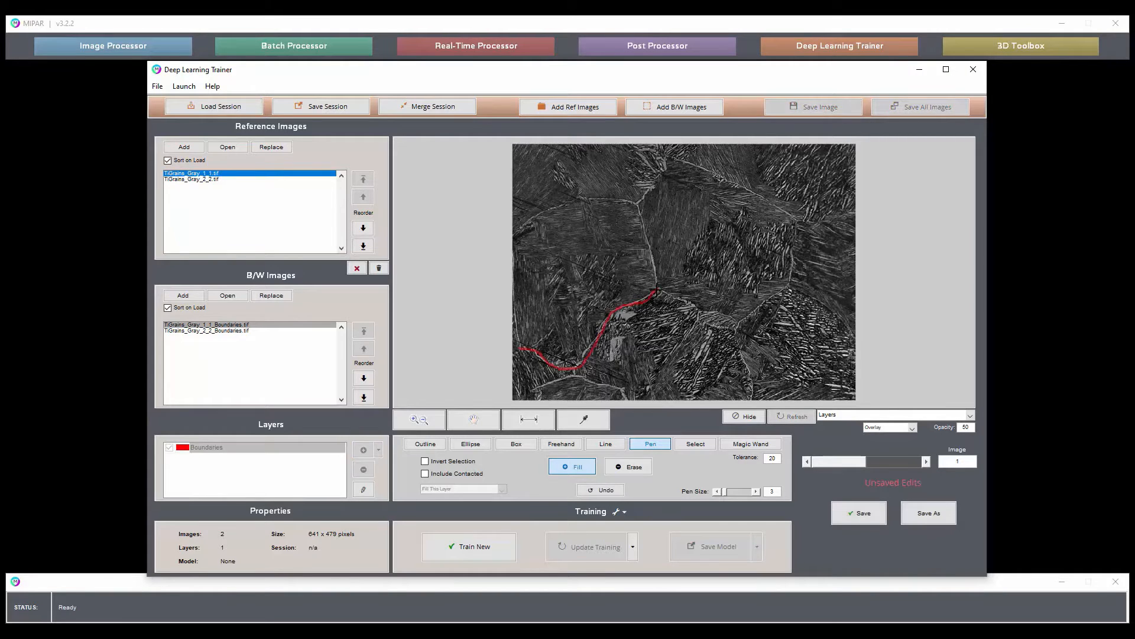
pyautogui.moveTo(658, 290); pyautogui.dragTo(656, 263)
pyautogui.click(862, 516)
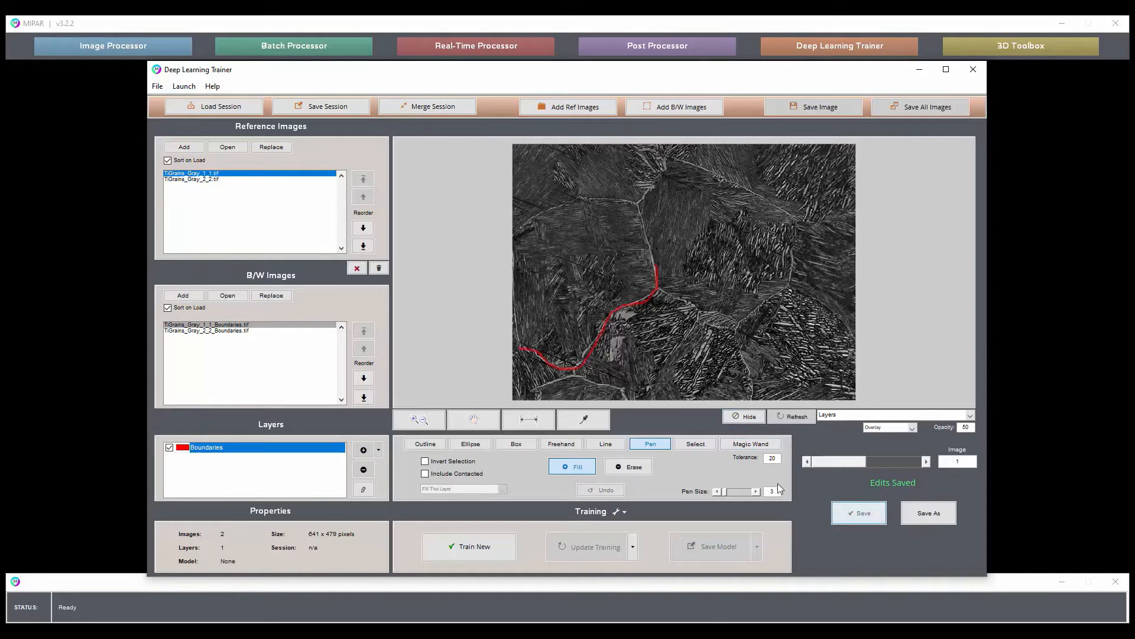
# Start replacing the Boundaries layer's B/W images and browse to the processed folder inside Session_DL_1_1.
pyautogui.click(271, 295)
pyautogui.click(419, 109)
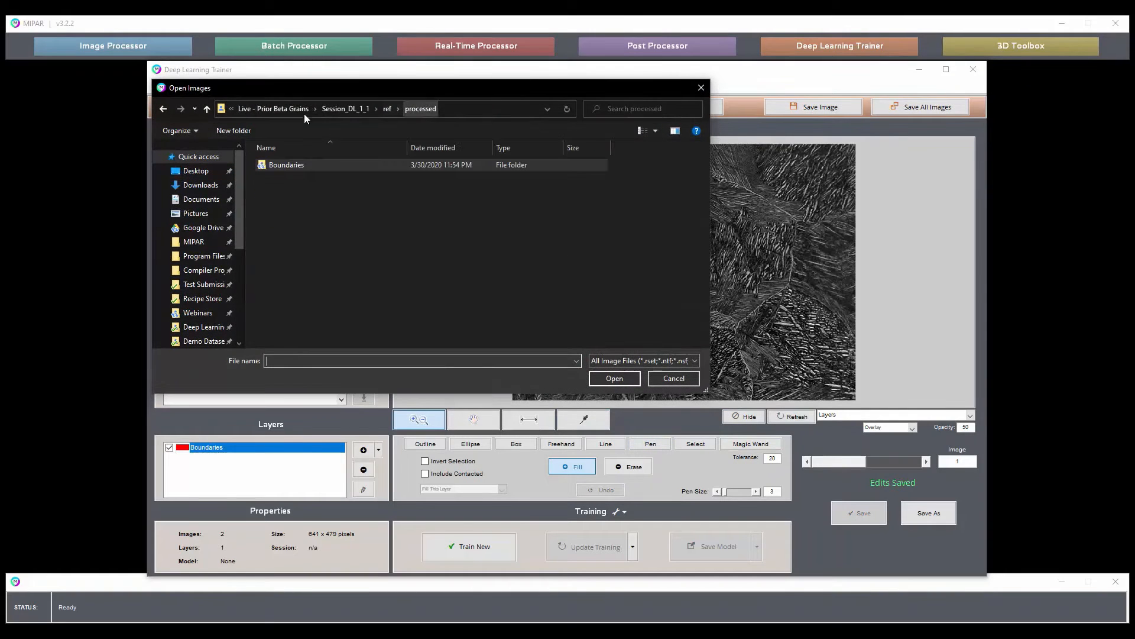
pyautogui.click(387, 108)
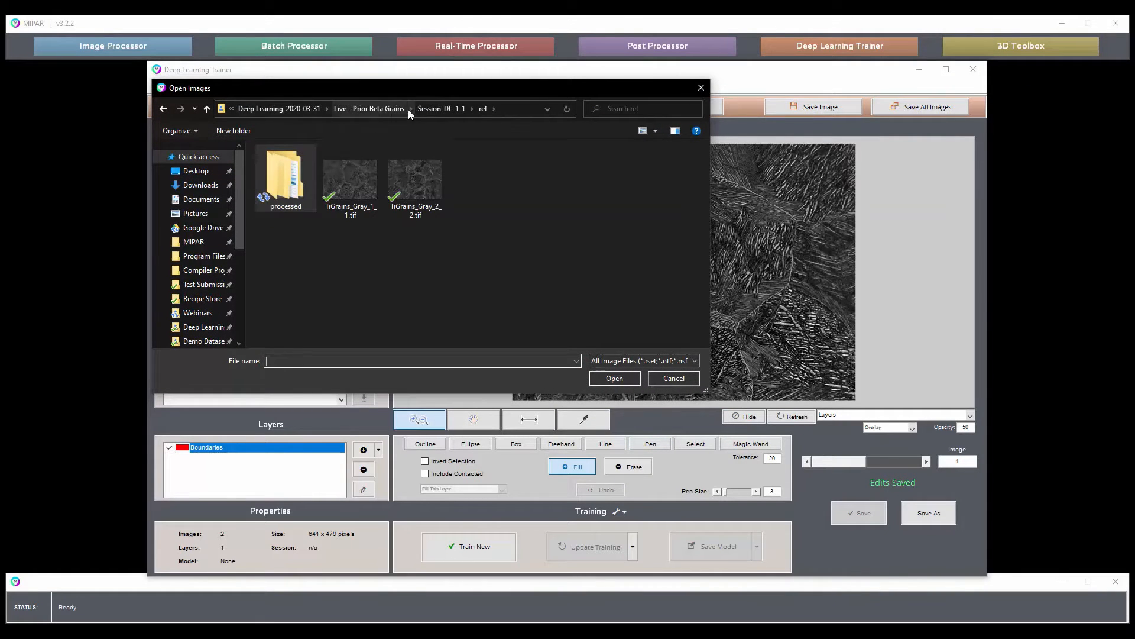
pyautogui.click(440, 109)
pyautogui.doubleClick(285, 164)
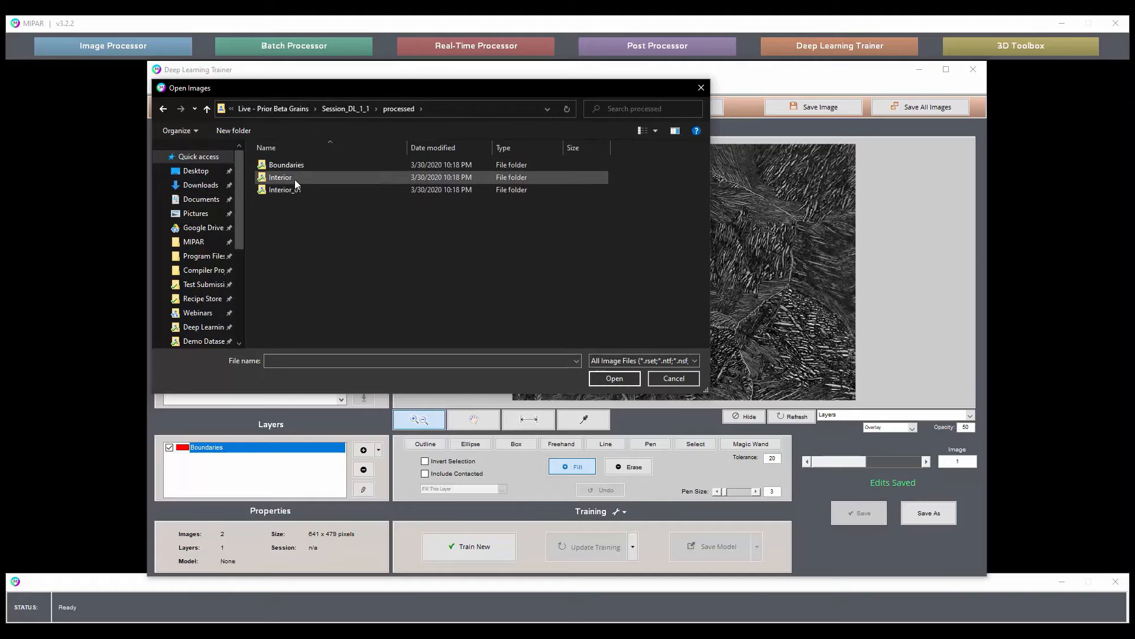
pyautogui.doubleClick(295, 179)
pyautogui.moveTo(294, 239); pyautogui.dragTo(378, 199)
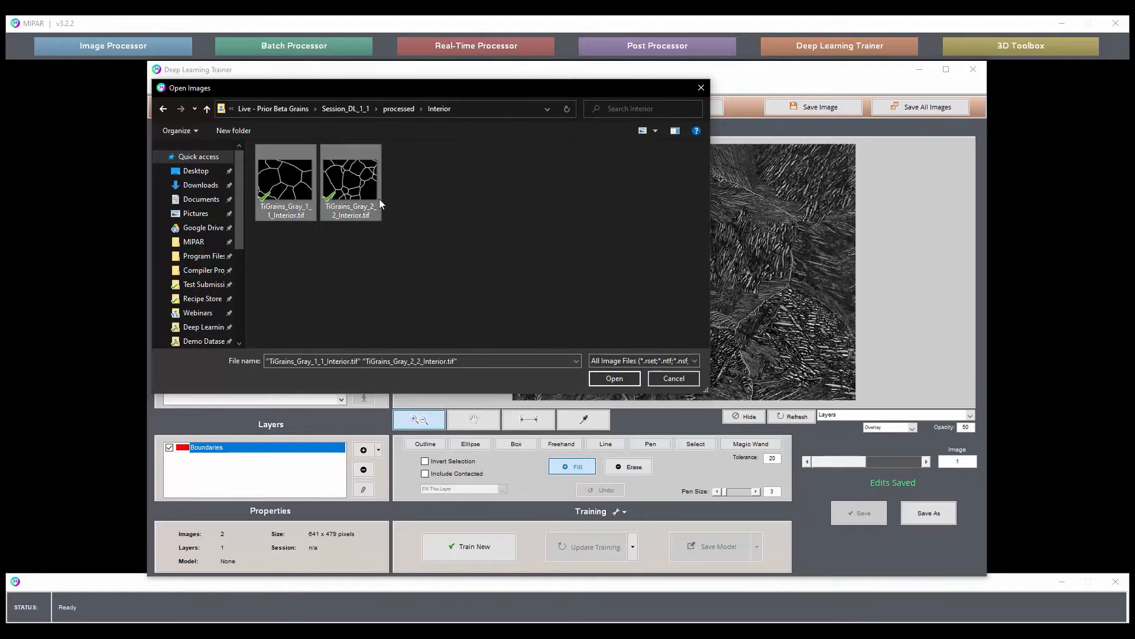
pyautogui.click(390, 109)
# Replace the B/W images with TiGrains_Gray_traced_Boundaries_1_1.tif and TiGrains_Gray_traced_Boundaries_2_2.tif from the Boundaries folder, and check the overlay on both images.
pyautogui.doubleClick(302, 168)
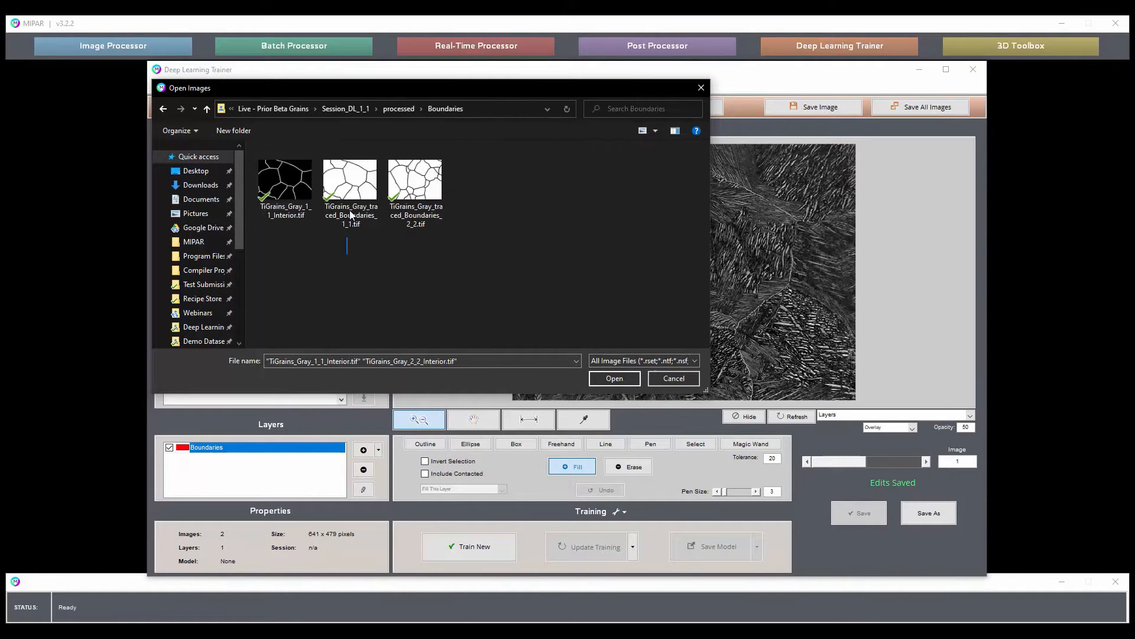
pyautogui.moveTo(300, 254); pyautogui.dragTo(426, 201)
pyautogui.click(614, 379)
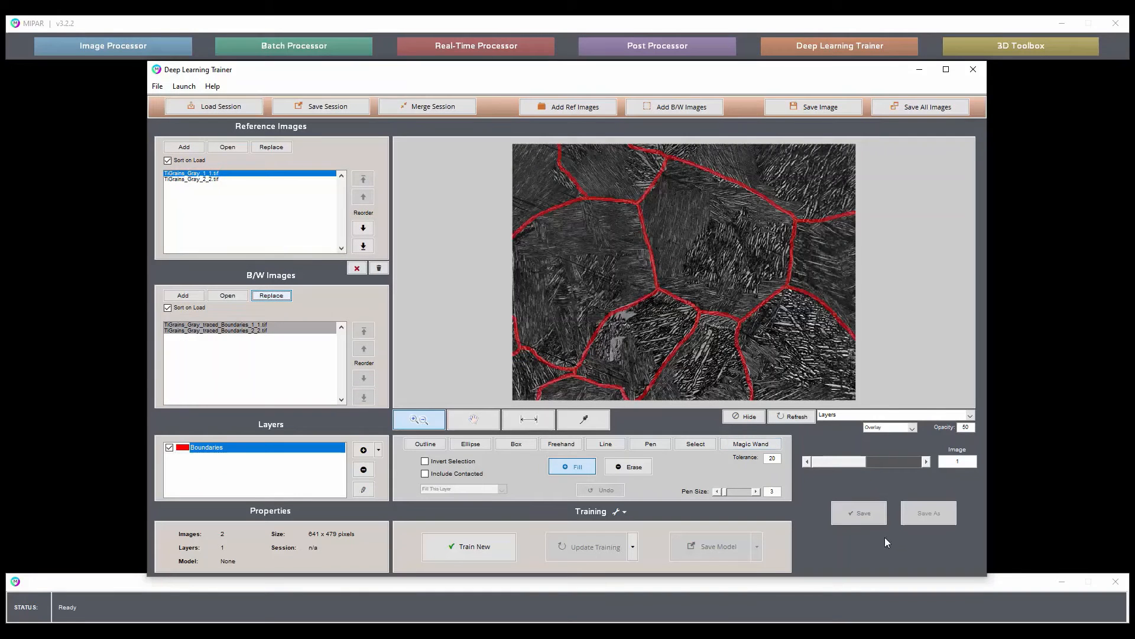
pyautogui.click(928, 463)
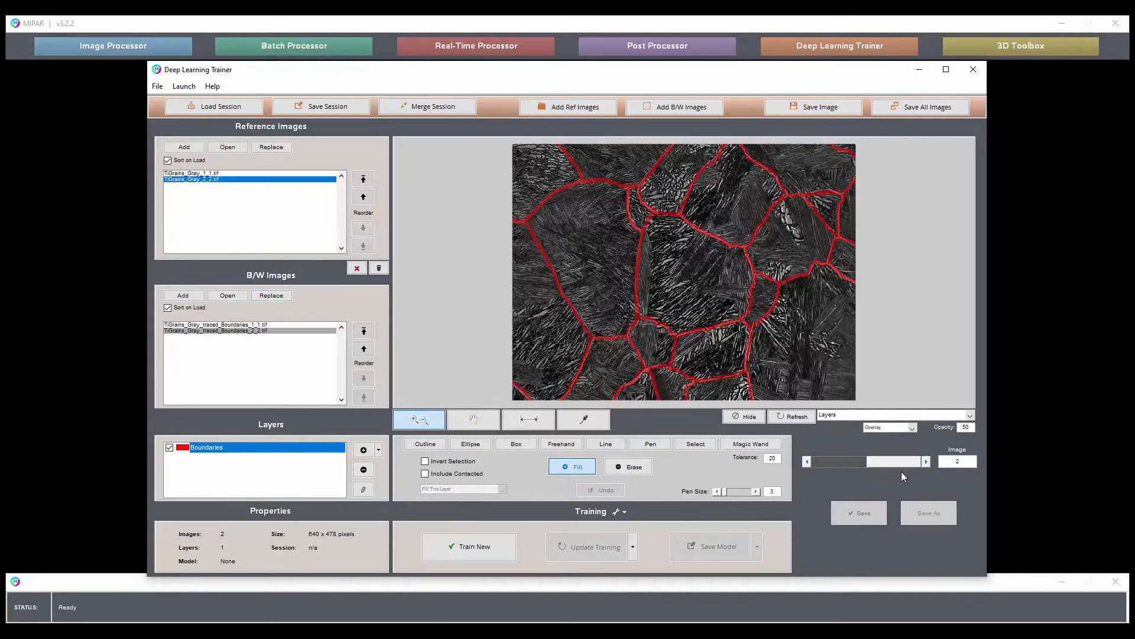
pyautogui.click(807, 462)
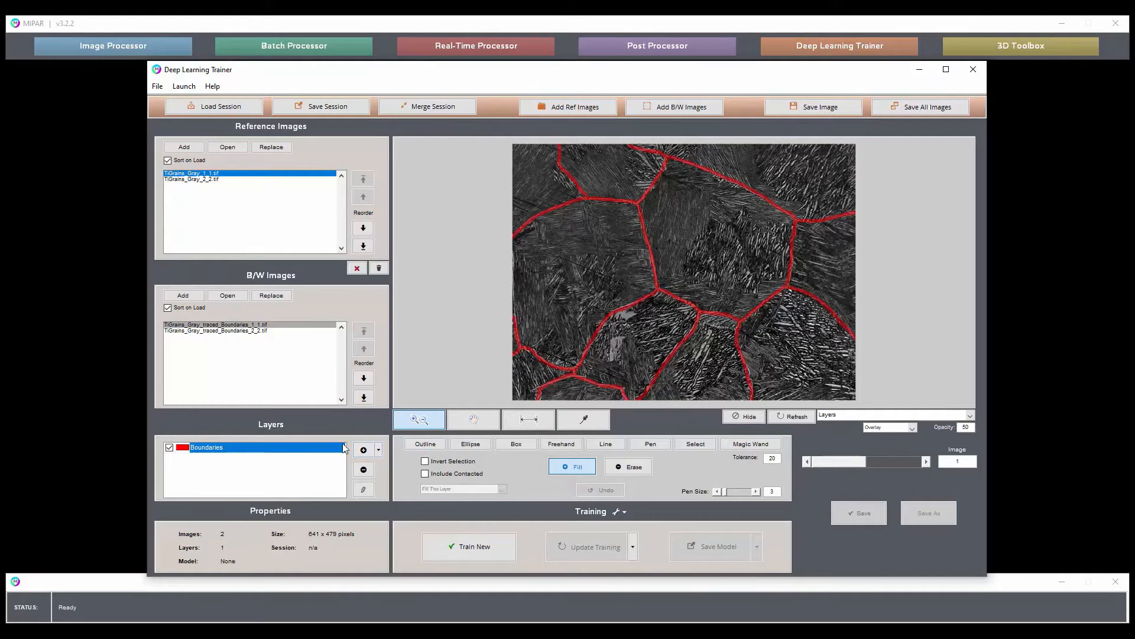
# Add an inverse of all layers named Interior without erosion, and check its overlay on both images.
pyautogui.click(378, 449)
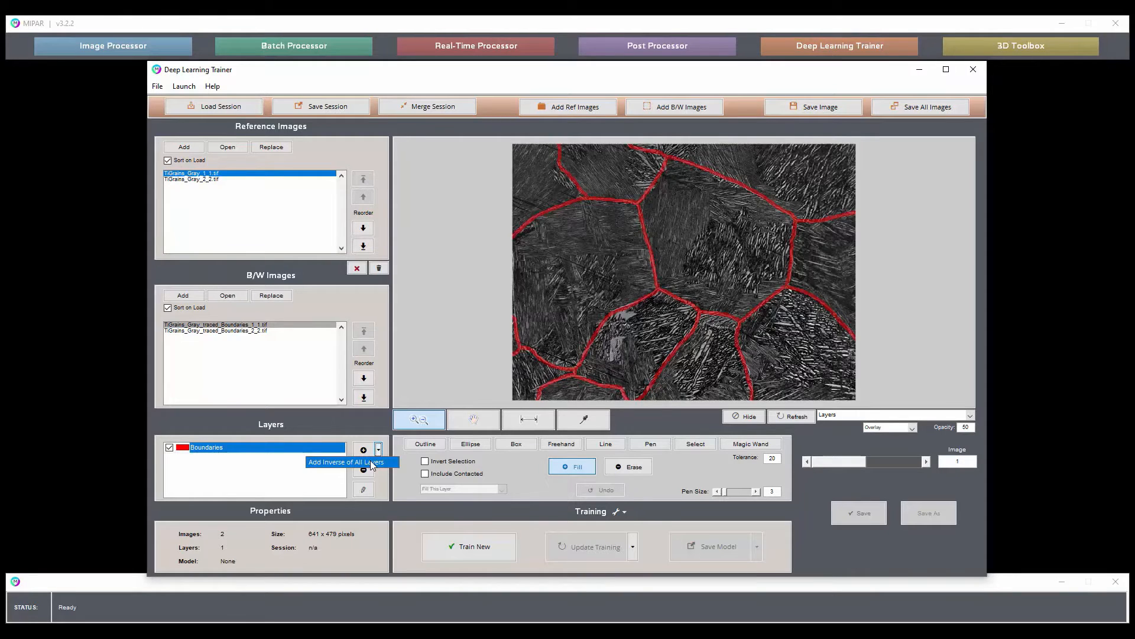
pyautogui.click(379, 465)
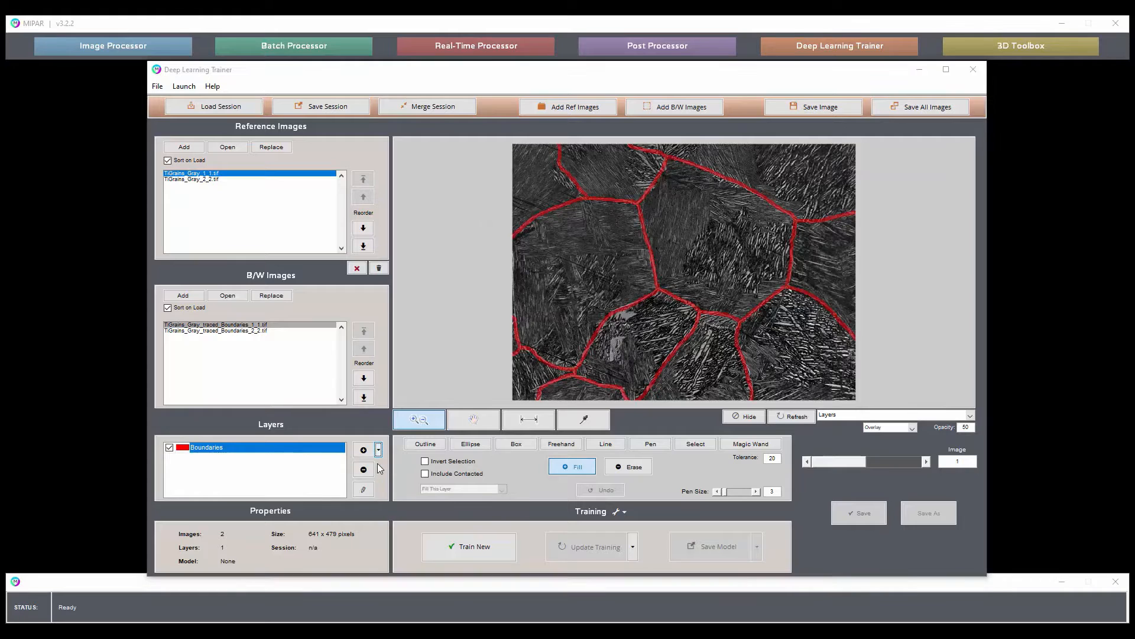
pyautogui.write('In')
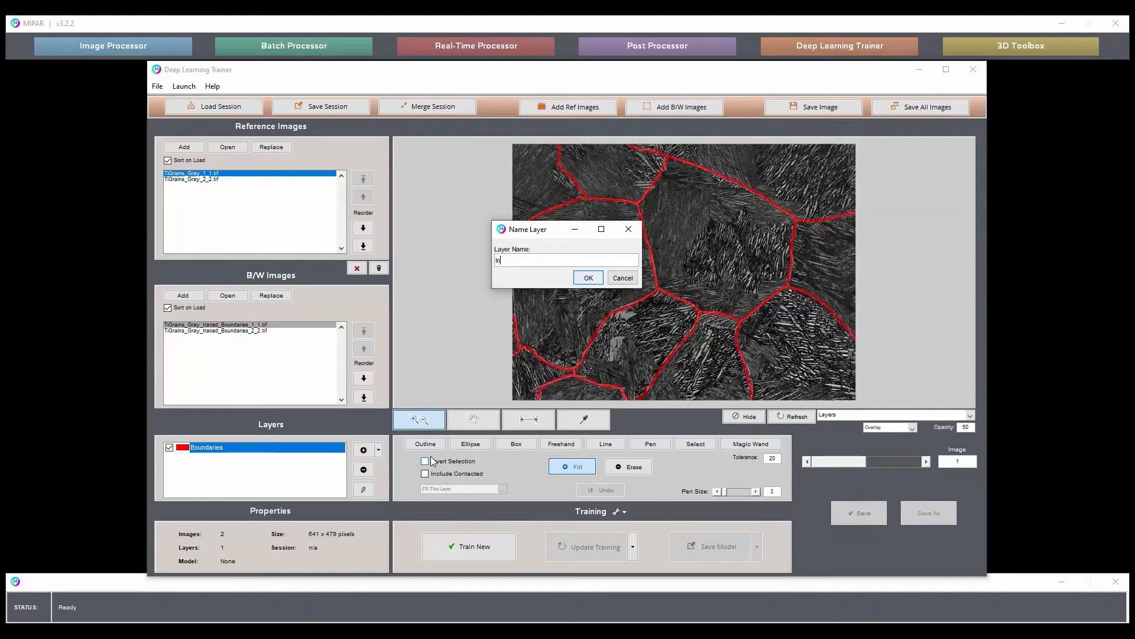
pyautogui.write('terior')
pyautogui.press('Return')
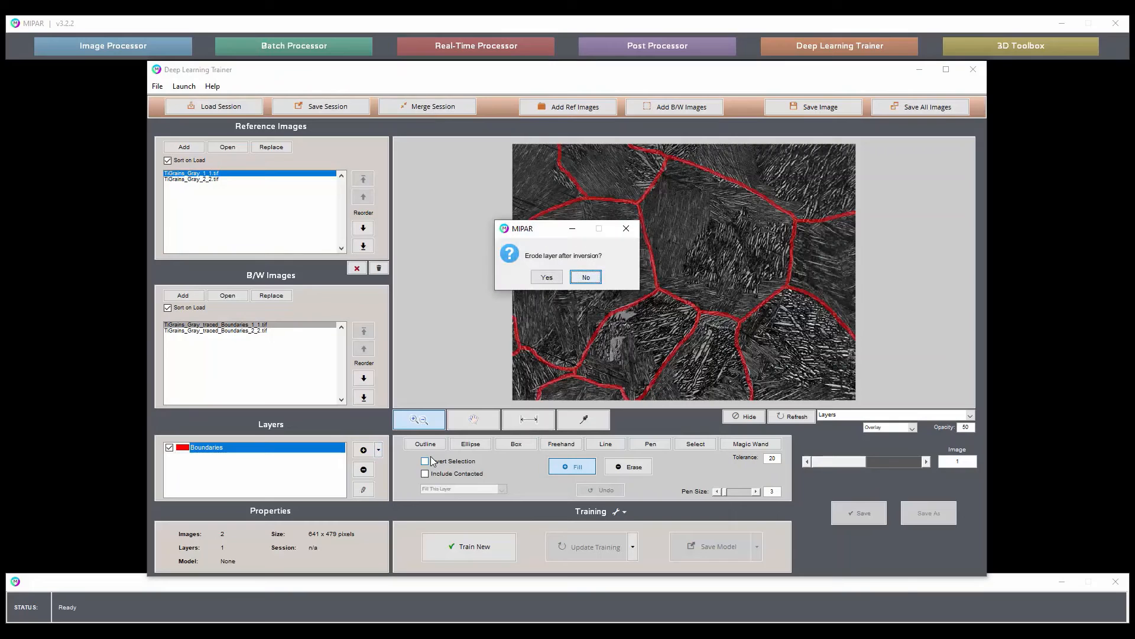
pyautogui.click(581, 278)
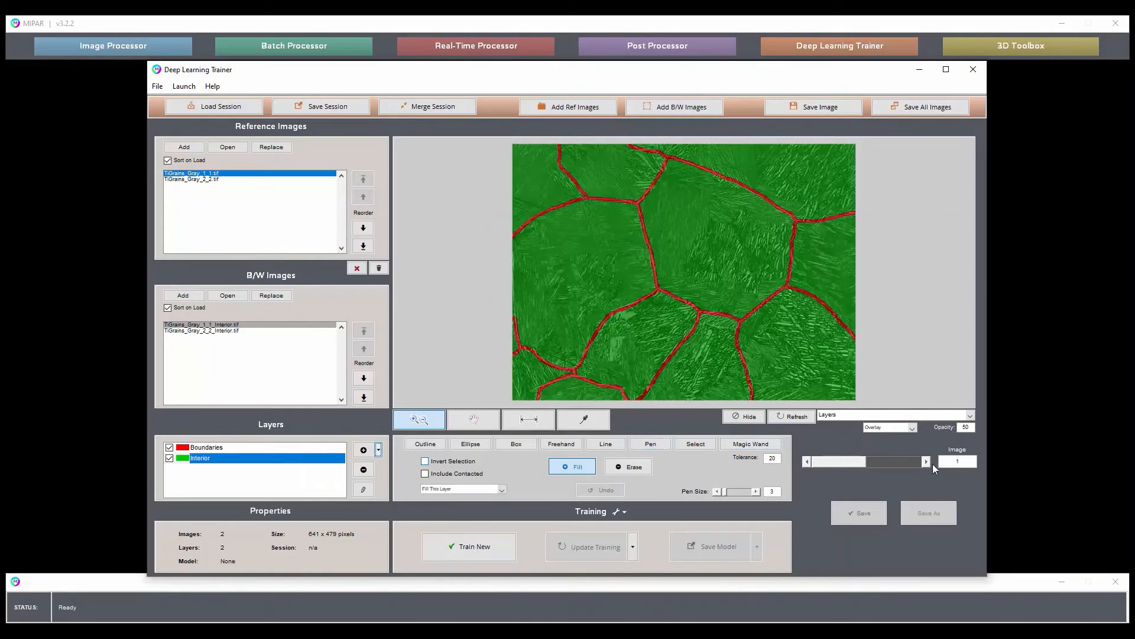
pyautogui.click(928, 460)
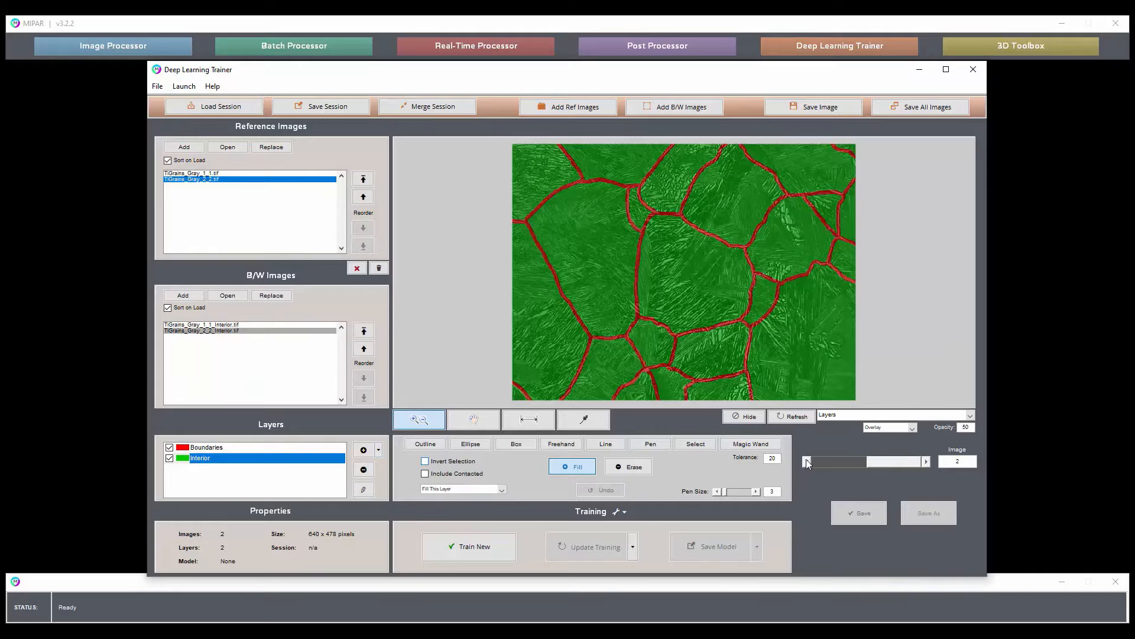
pyautogui.click(807, 461)
# Set the training size factor to 1 and the epochs to 500, and start training a new model.
pyautogui.click(624, 512)
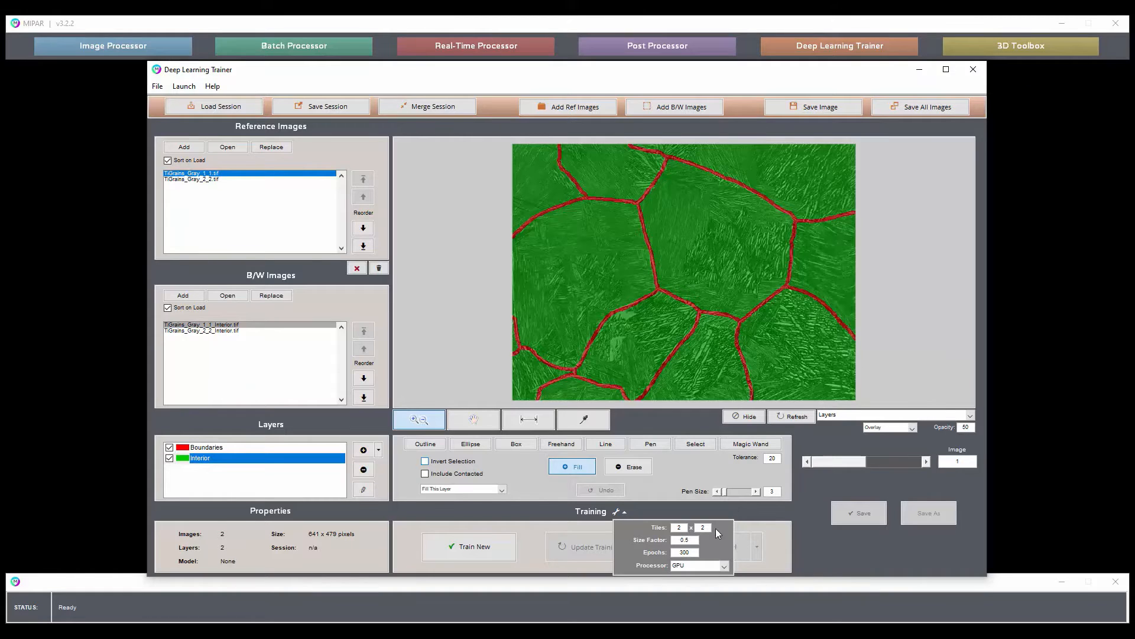
pyautogui.doubleClick(688, 539)
pyautogui.write('1')
pyautogui.doubleClick(685, 552)
pyautogui.write('500')
pyautogui.click(623, 514)
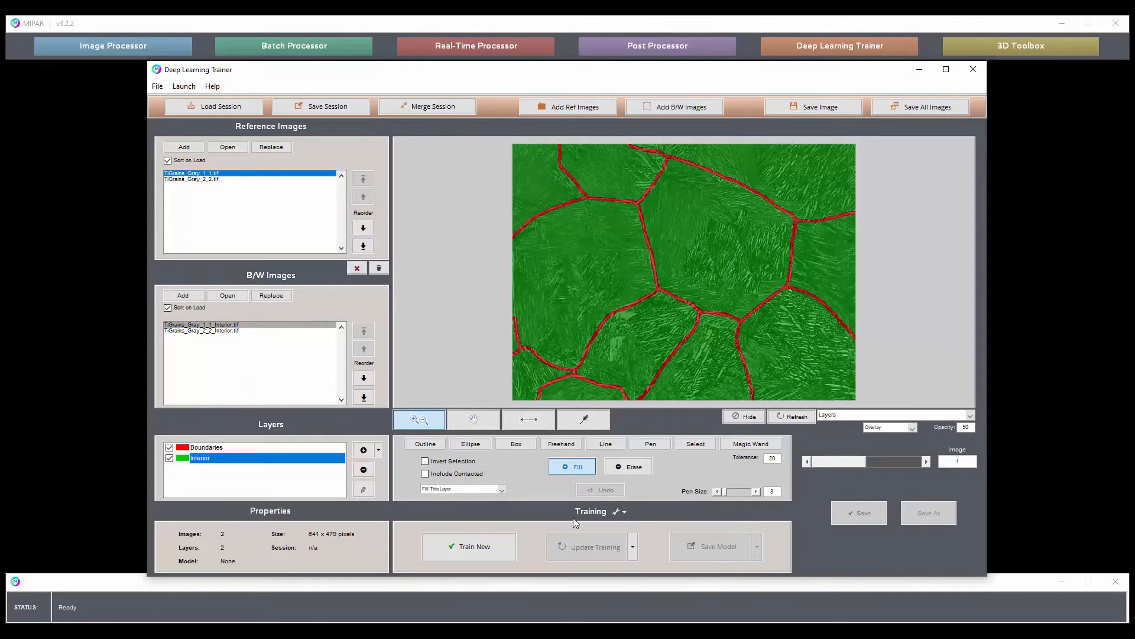
pyautogui.click(506, 544)
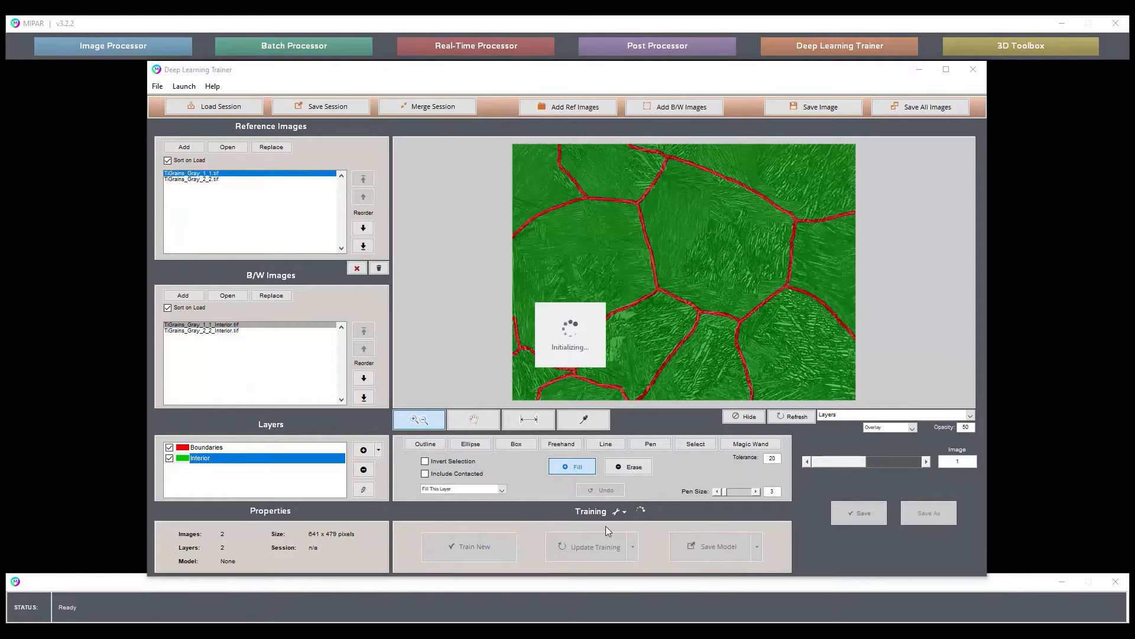
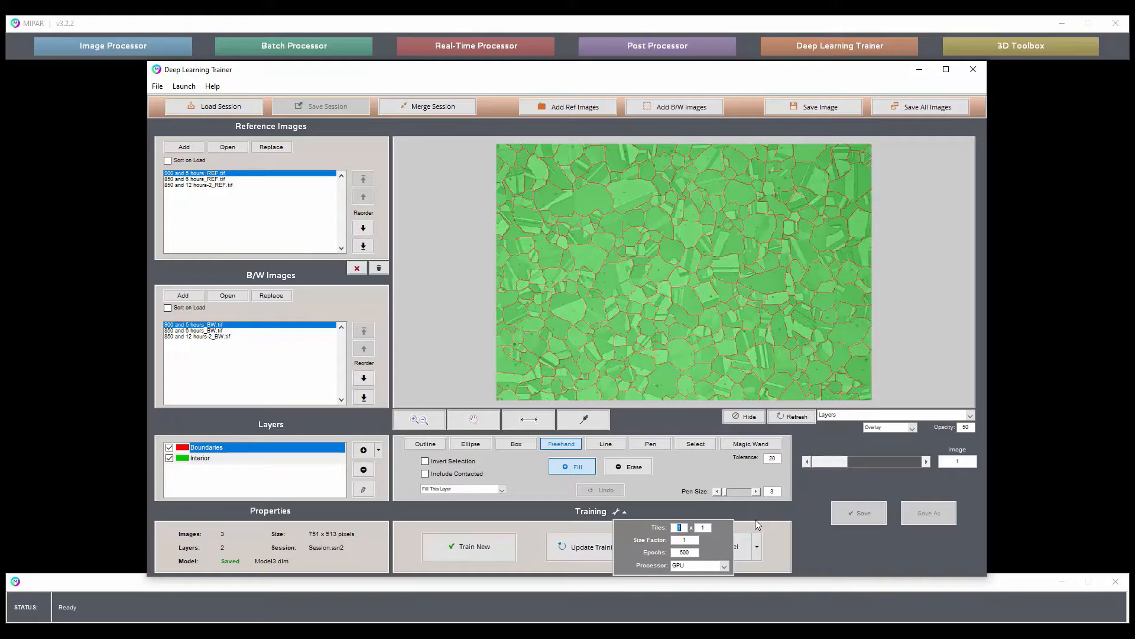
# Set the training tiles to 5 x 5 and recheck the training settings.
pyautogui.write('5')
pyautogui.click(704, 527)
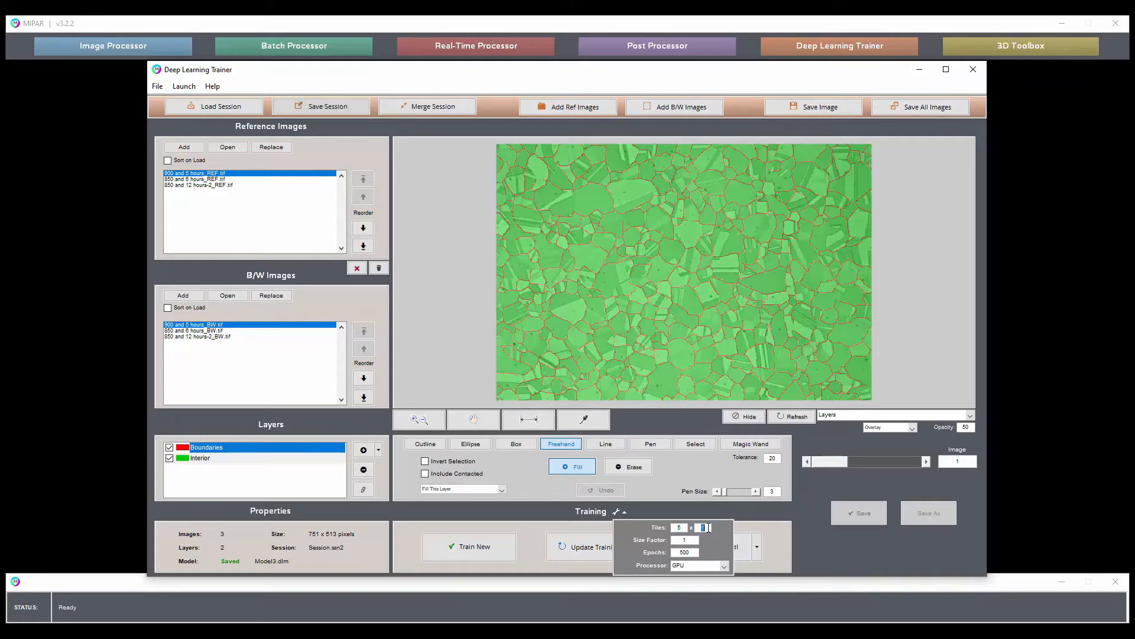
pyautogui.click(712, 507)
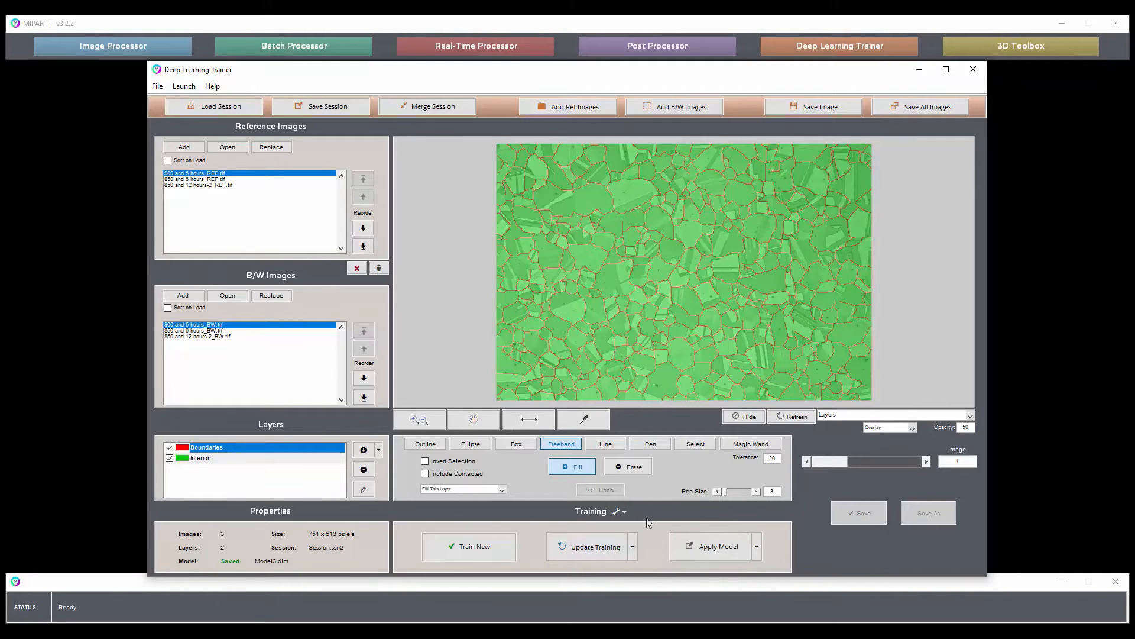
pyautogui.click(622, 512)
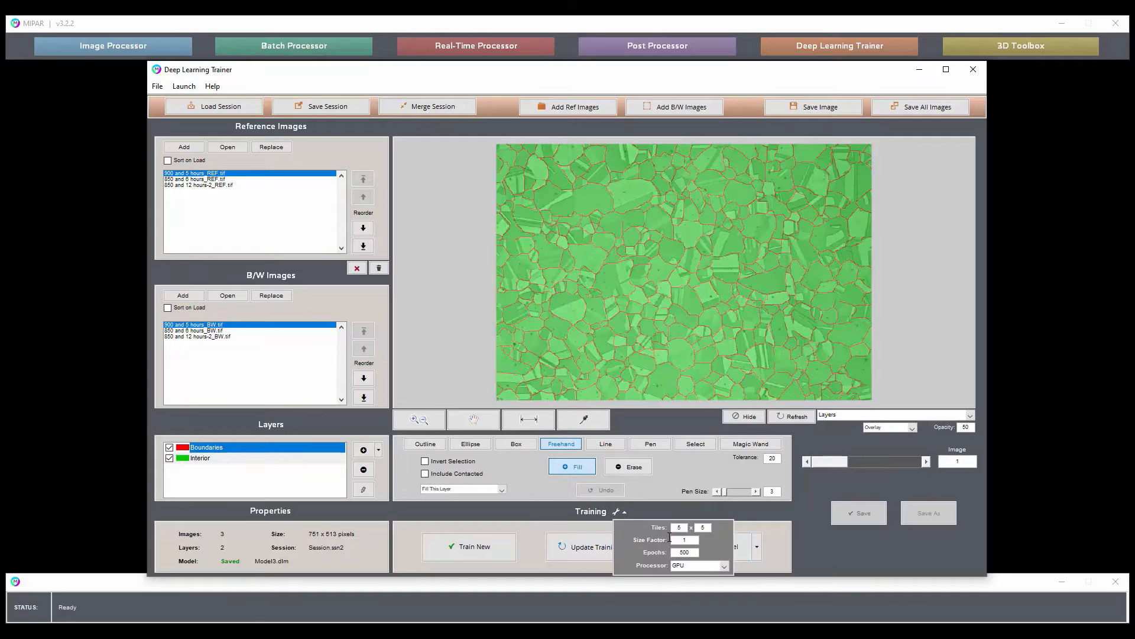
pyautogui.click(623, 512)
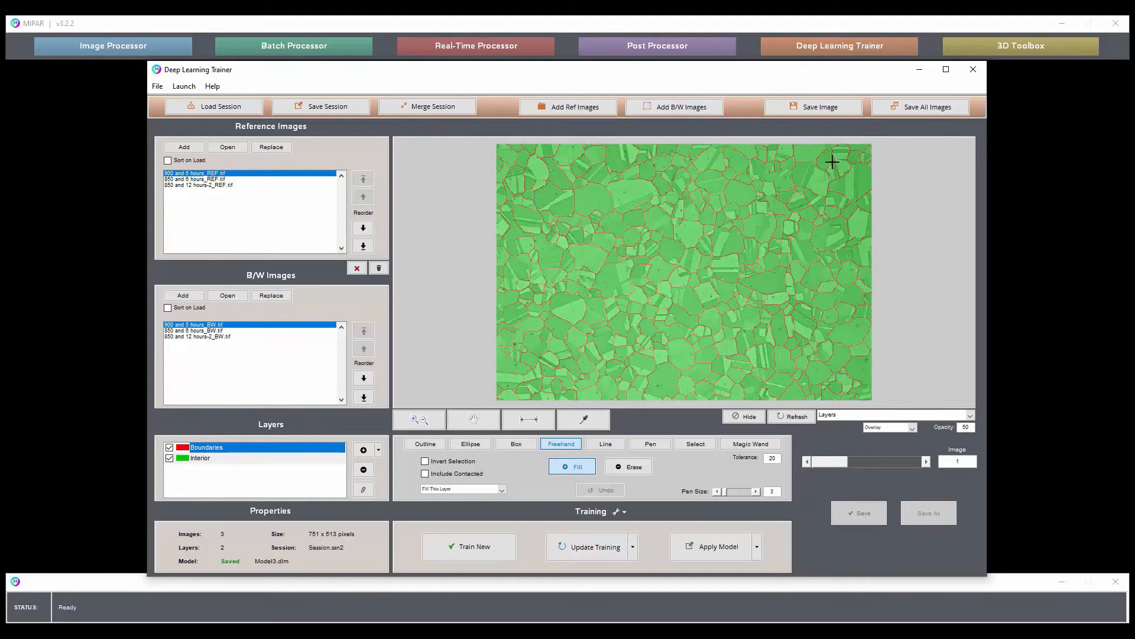
# Minimize the trainer, open the Image Processor, load the 900 and 5 hours_REF.tif image and run Recipe_Twins on it.
pyautogui.click(922, 72)
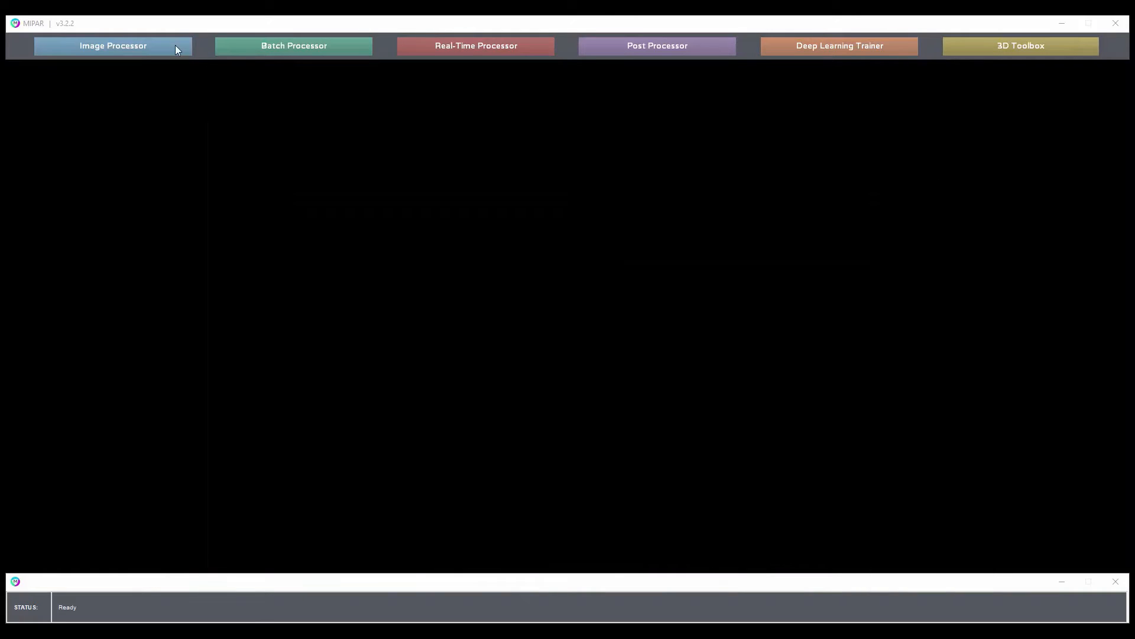
pyautogui.click(175, 49)
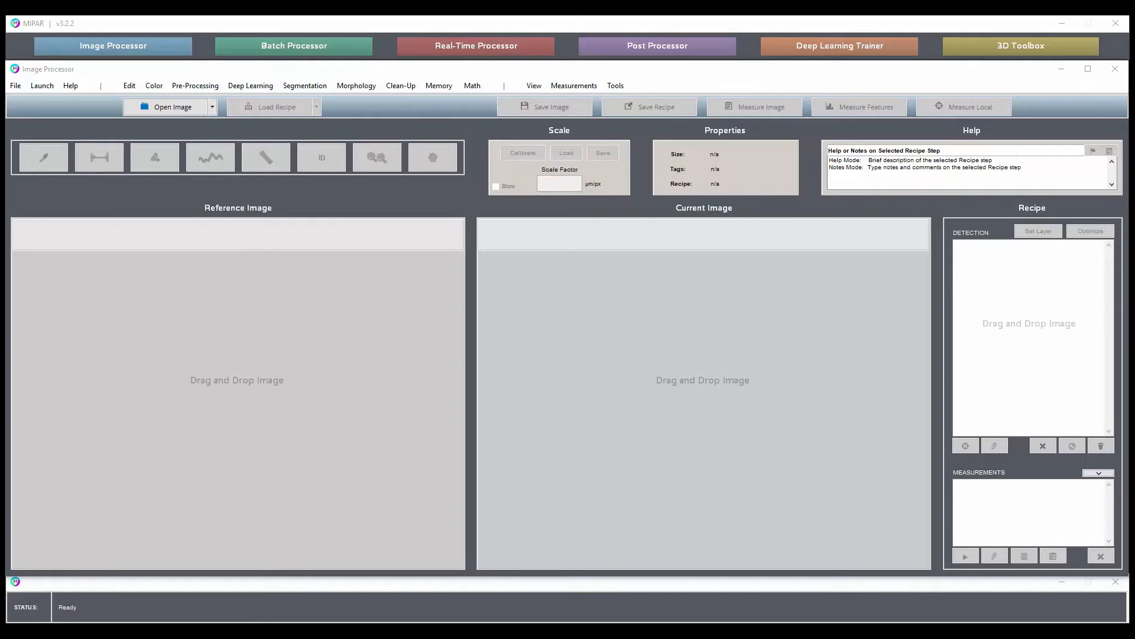
pyautogui.moveTo(1130, 535); pyautogui.dragTo(790, 360)
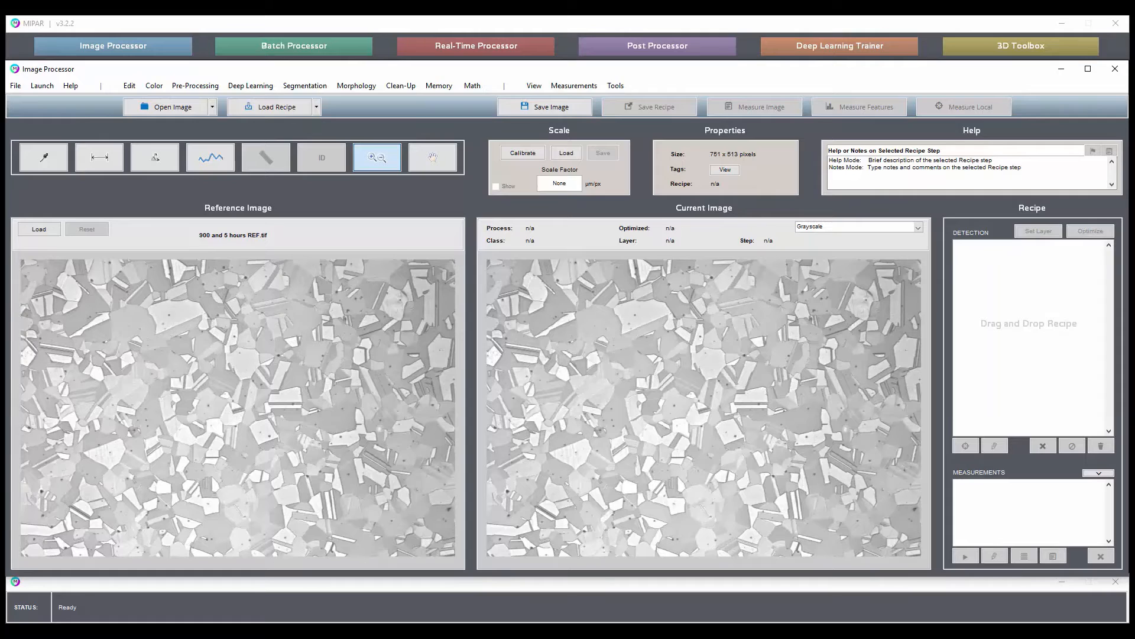
pyautogui.moveTo(1130, 473); pyautogui.dragTo(800, 302)
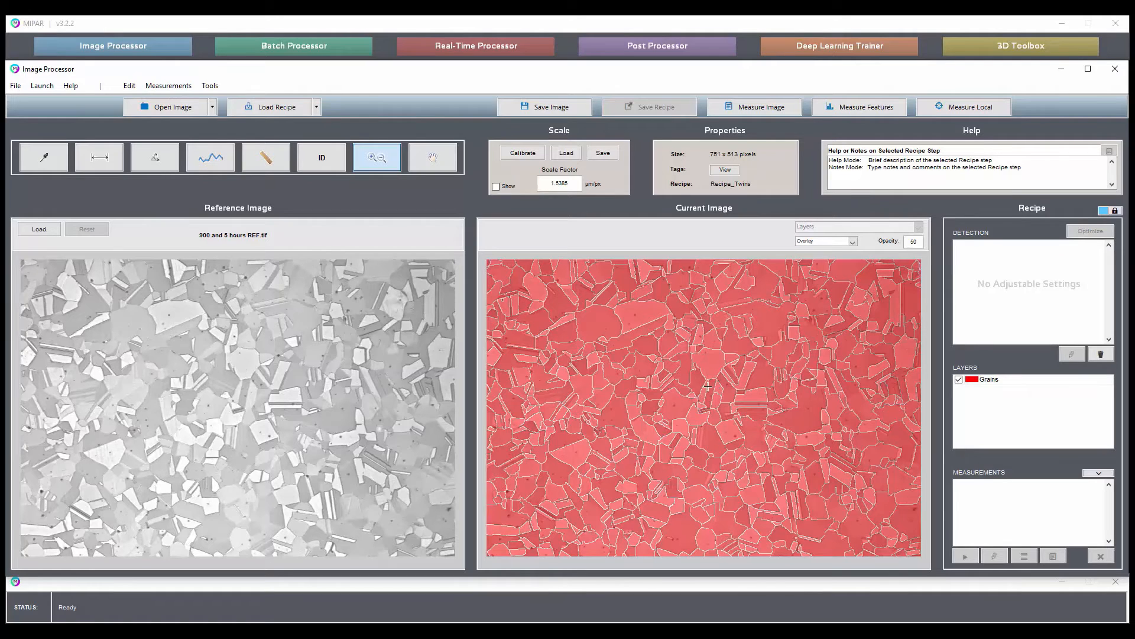
# Display the Grains layer as an outline with thickness 1 and inspect the detected boundaries around the twins up close.
pyautogui.click(852, 242)
pyautogui.click(840, 253)
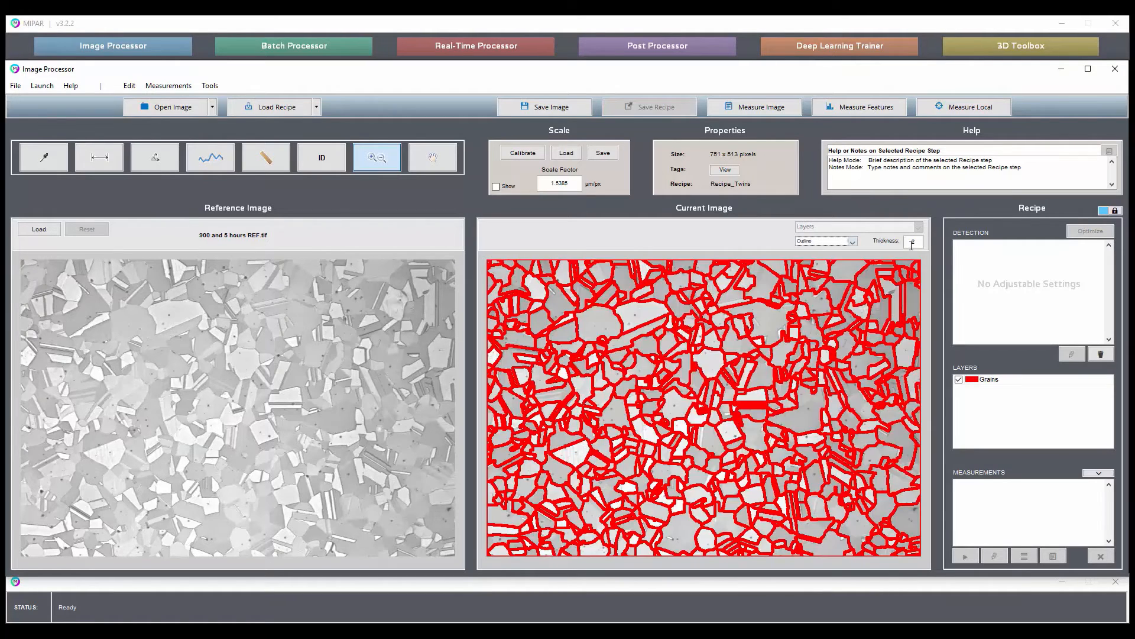
pyautogui.doubleClick(912, 242)
pyautogui.write('1')
pyautogui.press('Return')
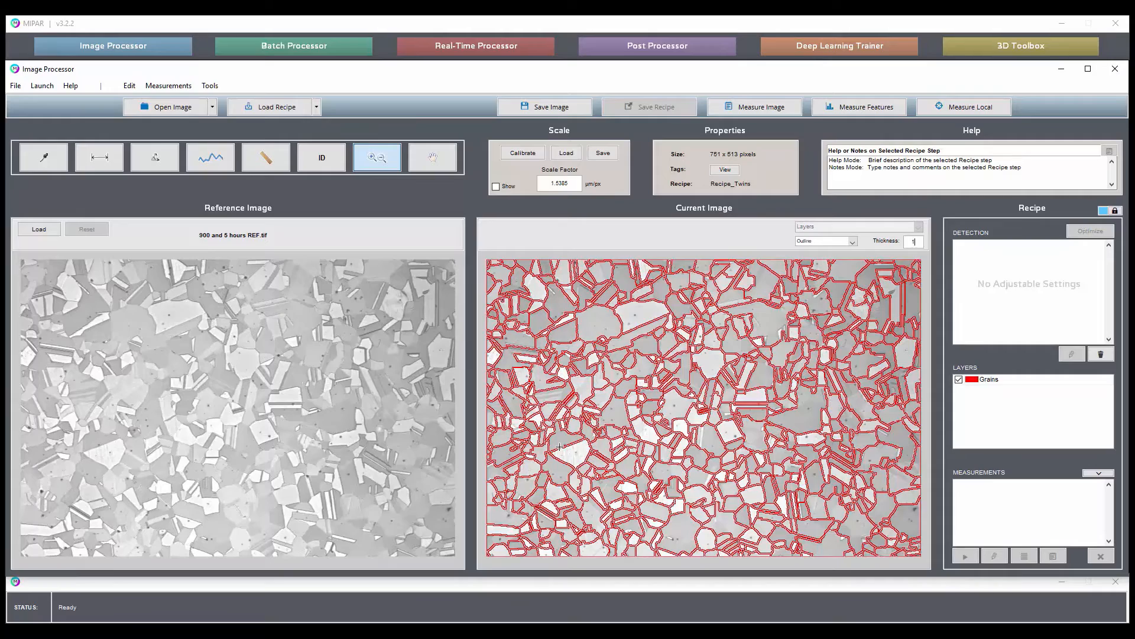
pyautogui.click(723, 471)
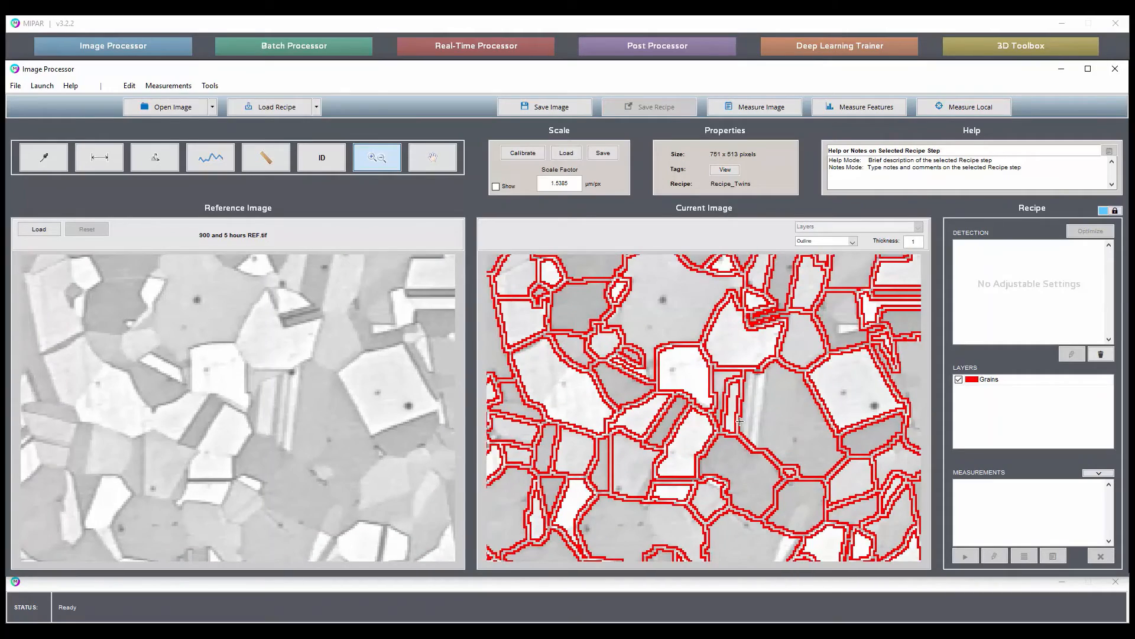
pyautogui.scroll(-5, 691, 400)
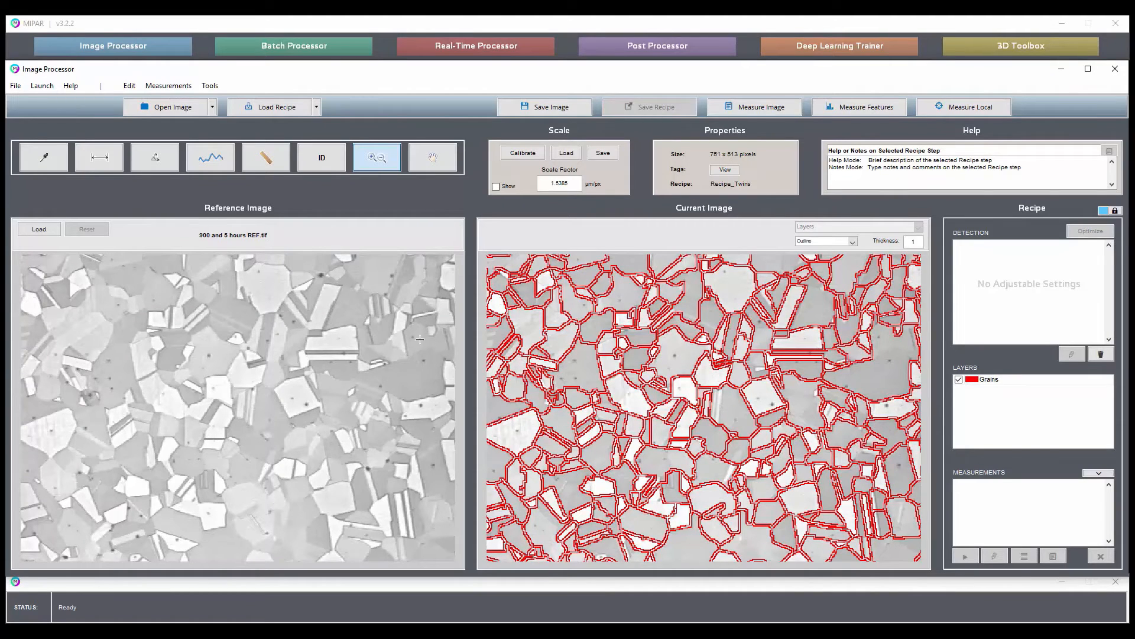
pyautogui.doubleClick(679, 356)
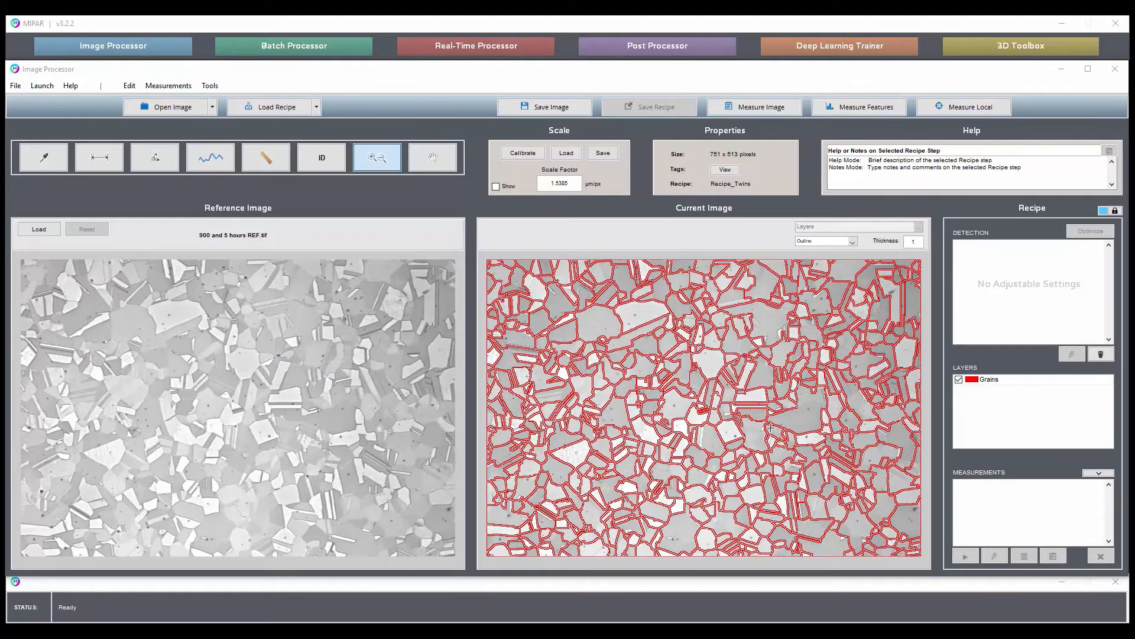
# Run Recipe_Twins_DL on the same image and close the resulting measurements table.
pyautogui.moveTo(1134, 432); pyautogui.dragTo(798, 411)
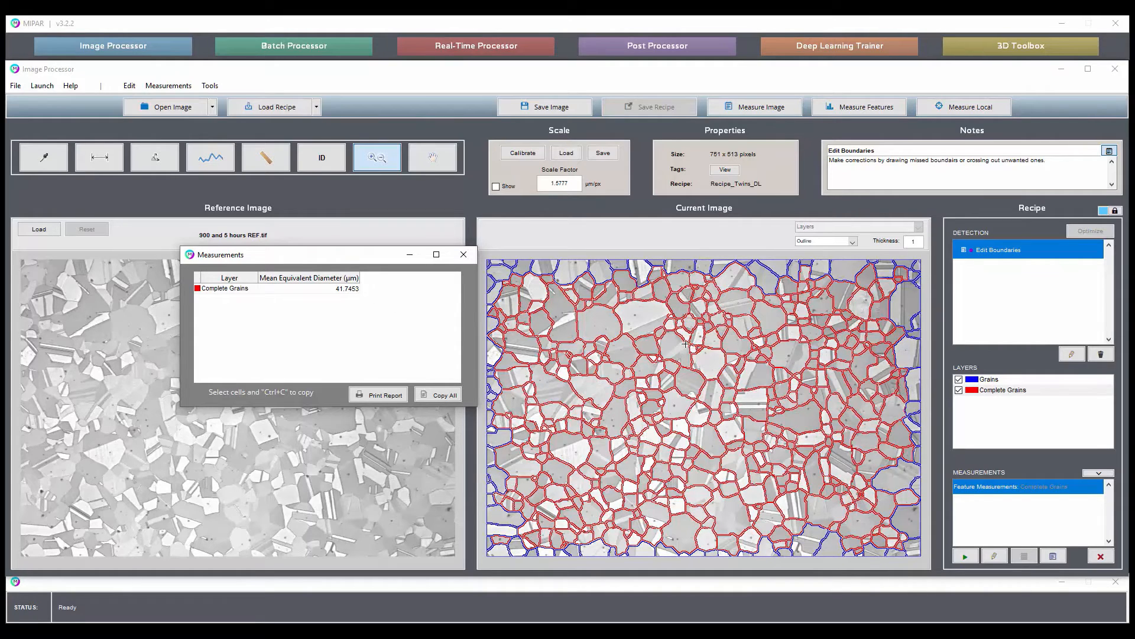
pyautogui.click(464, 255)
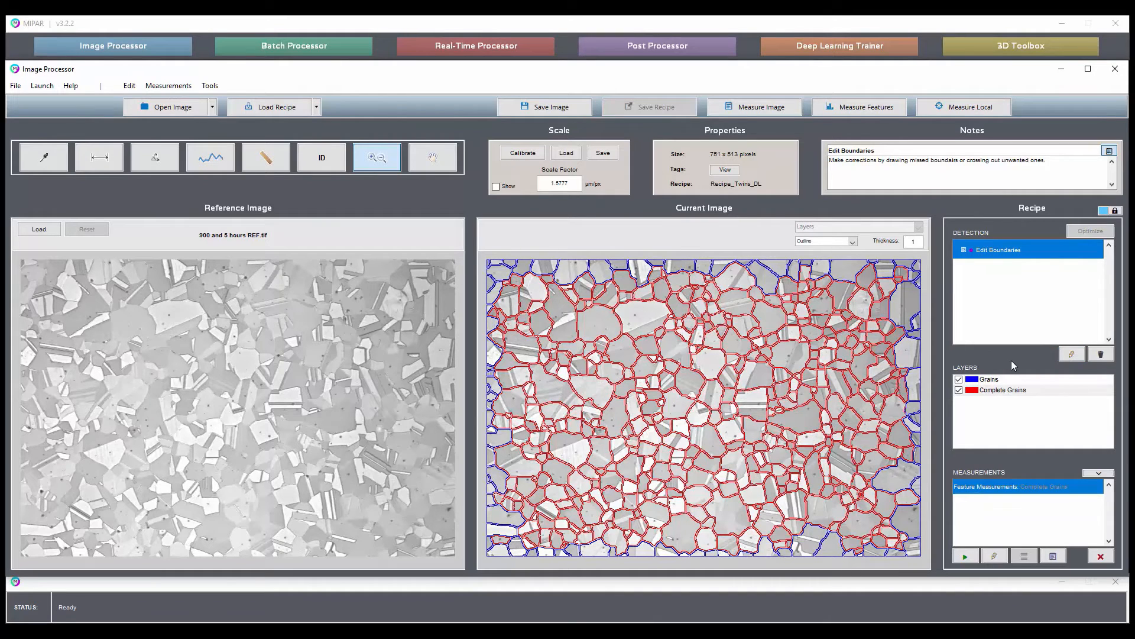
# In the Edit Boundaries step, draw a missing boundary across the large twinned grain using the Pen in fill mode, and accept the edit.
pyautogui.click(1072, 354)
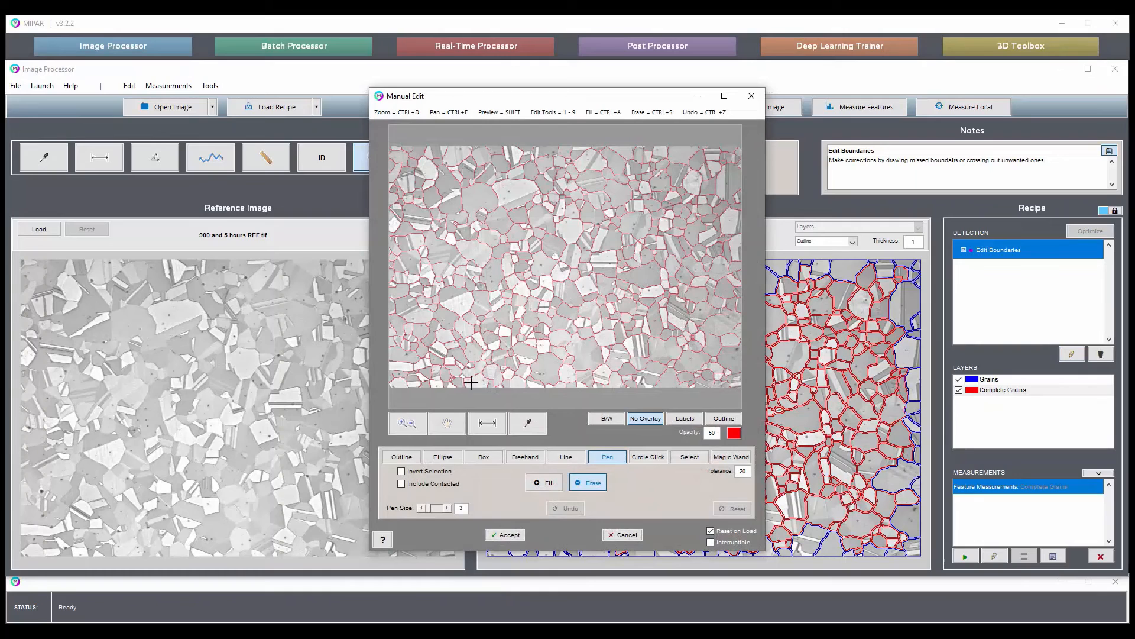
pyautogui.click(406, 422)
pyautogui.moveTo(477, 292); pyautogui.dragTo(431, 234)
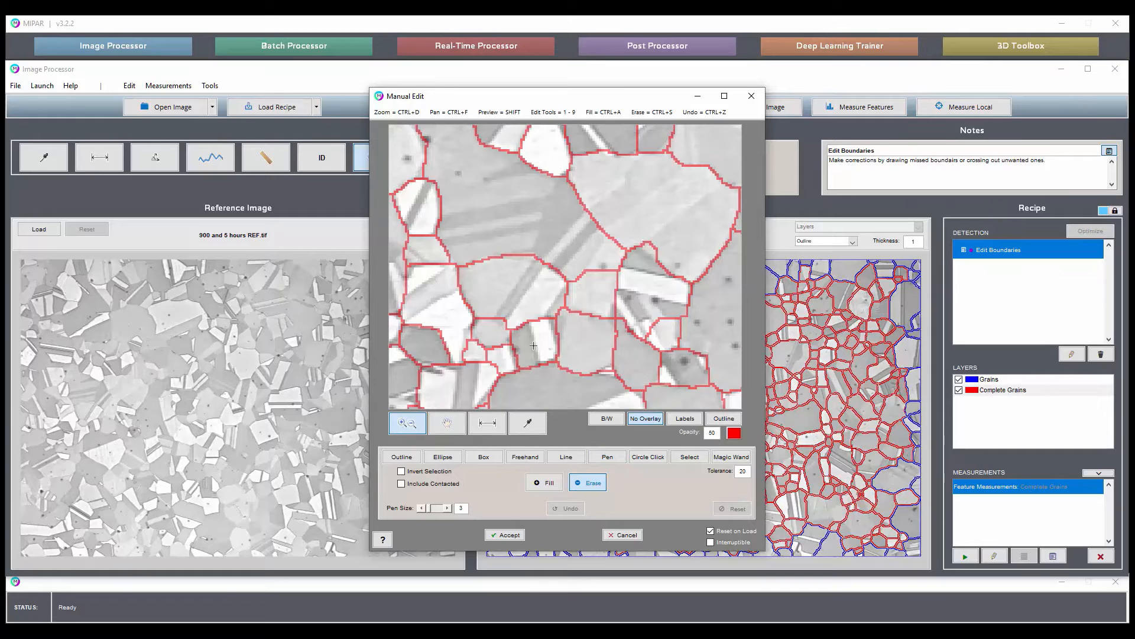
pyautogui.press('6')
pyautogui.hotkey('ctrl', 'a')
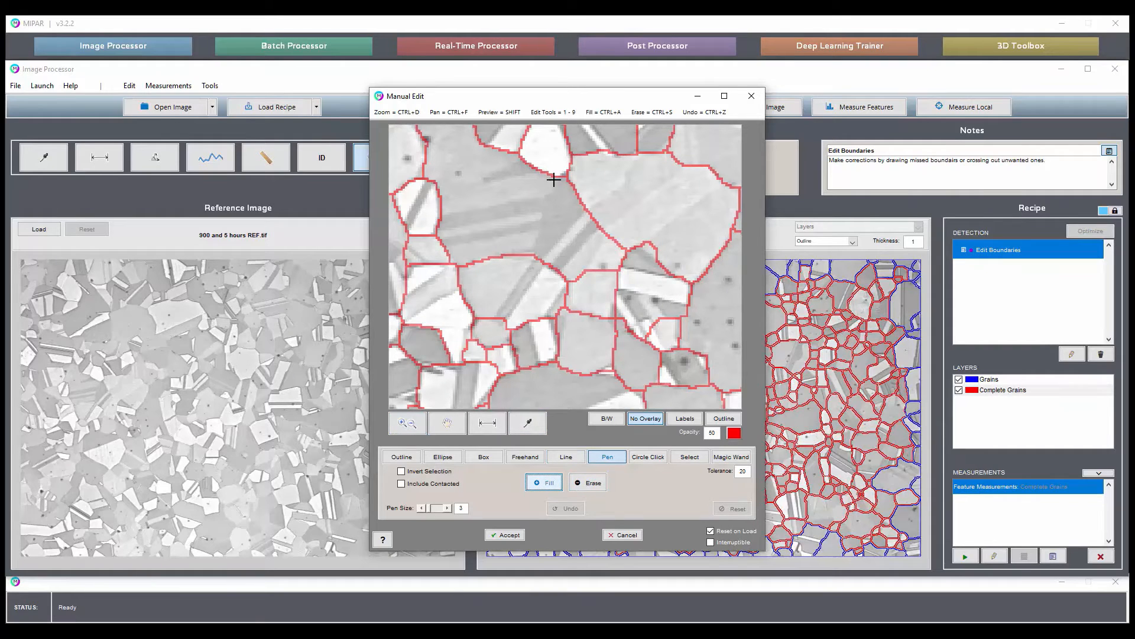
pyautogui.moveTo(555, 170); pyautogui.dragTo(531, 264)
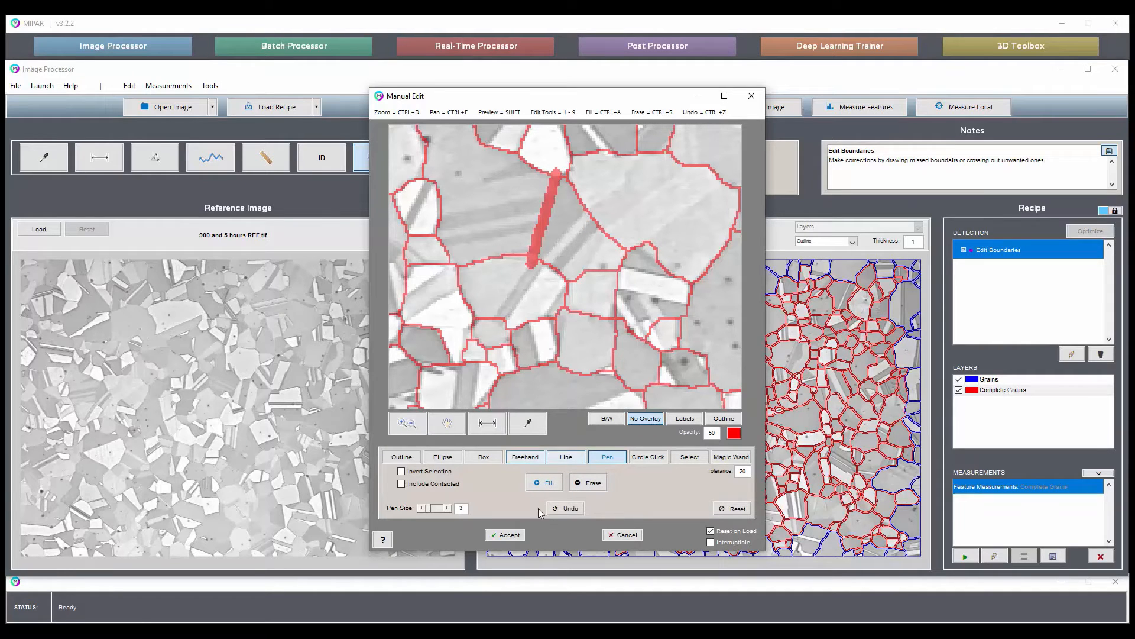
pyautogui.click(509, 535)
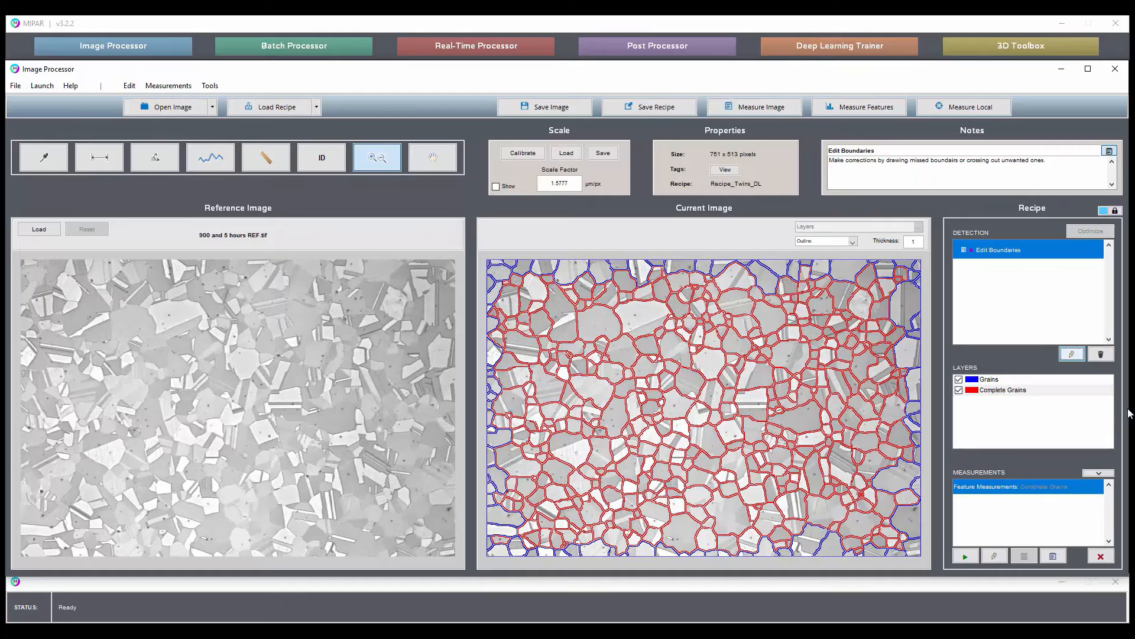
# Reopen the Edit Boundaries step, cross out the boundary along the bright twin band with the Pen in erase mode, and accept.
pyautogui.click(1072, 353)
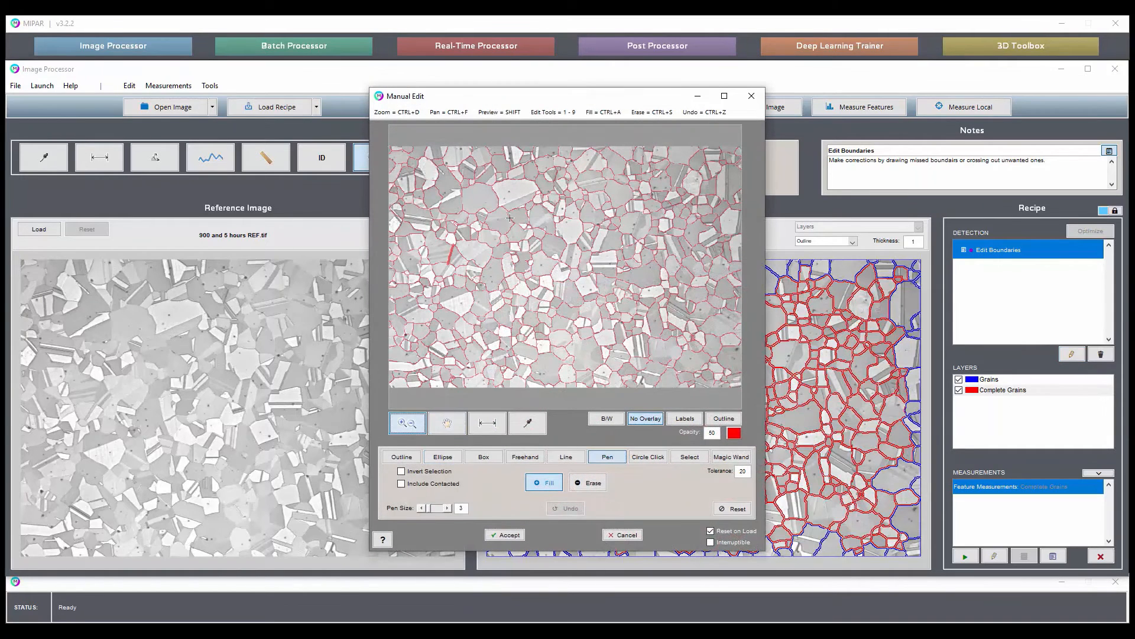
pyautogui.click(458, 165)
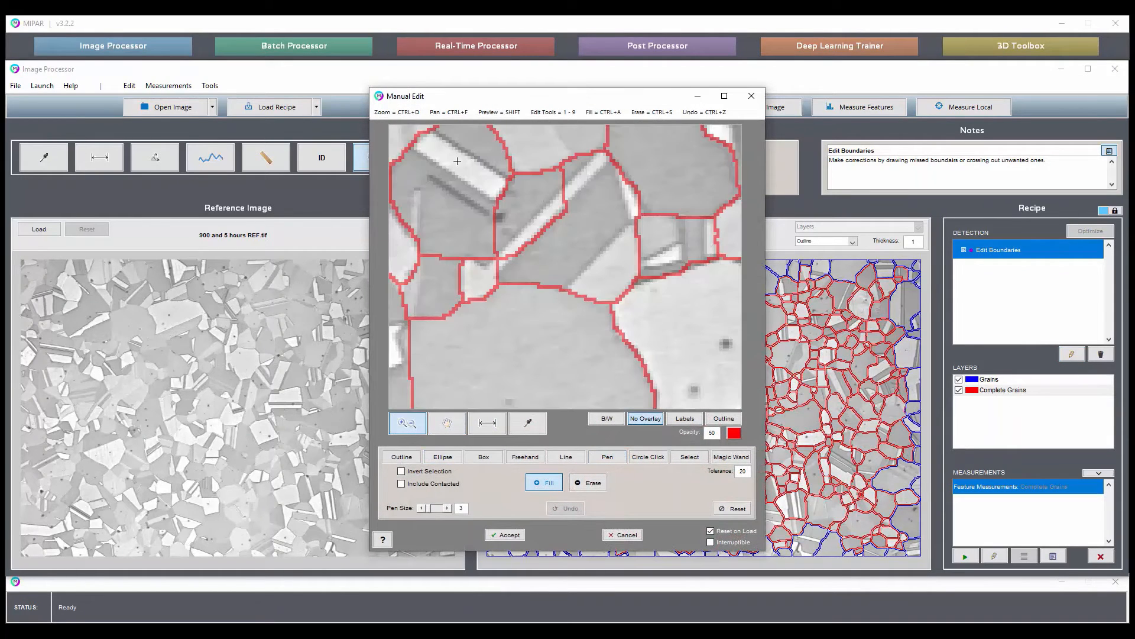
pyautogui.click(594, 489)
pyautogui.moveTo(536, 218); pyautogui.dragTo(551, 238)
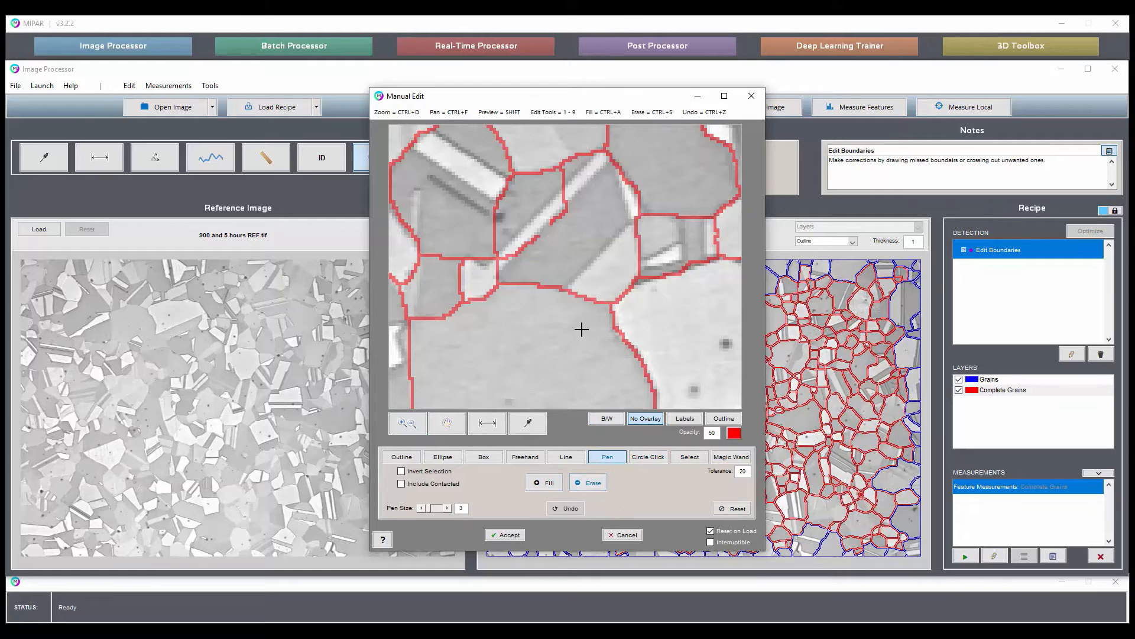
pyautogui.click(504, 534)
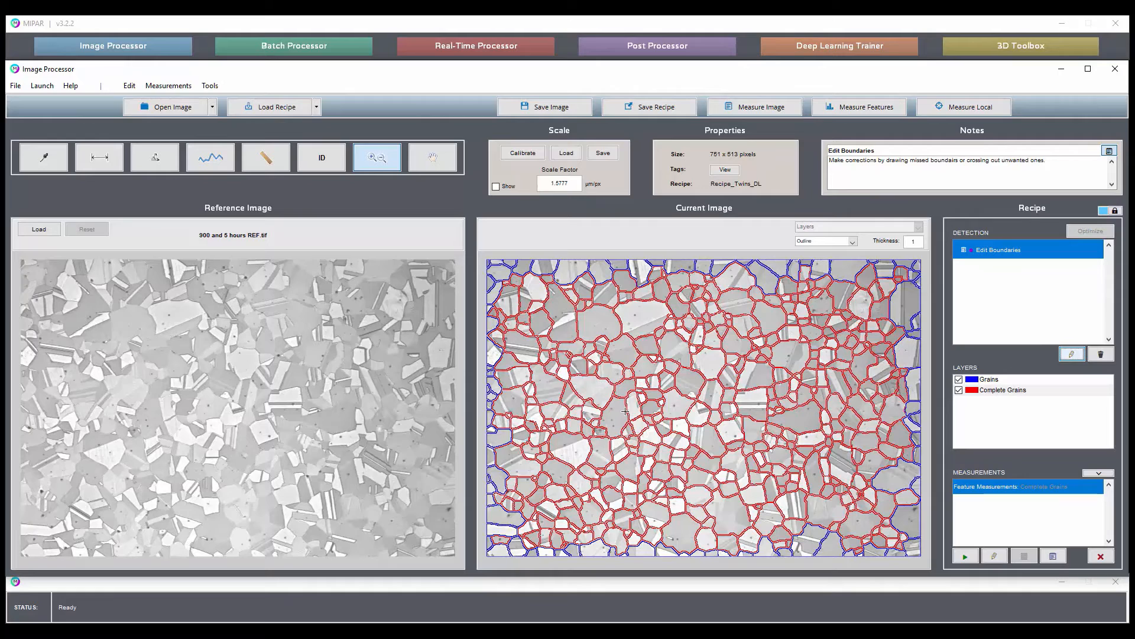
# Check the mean equivalent diameter measured for Complete Grains and close the table.
pyautogui.click(1053, 557)
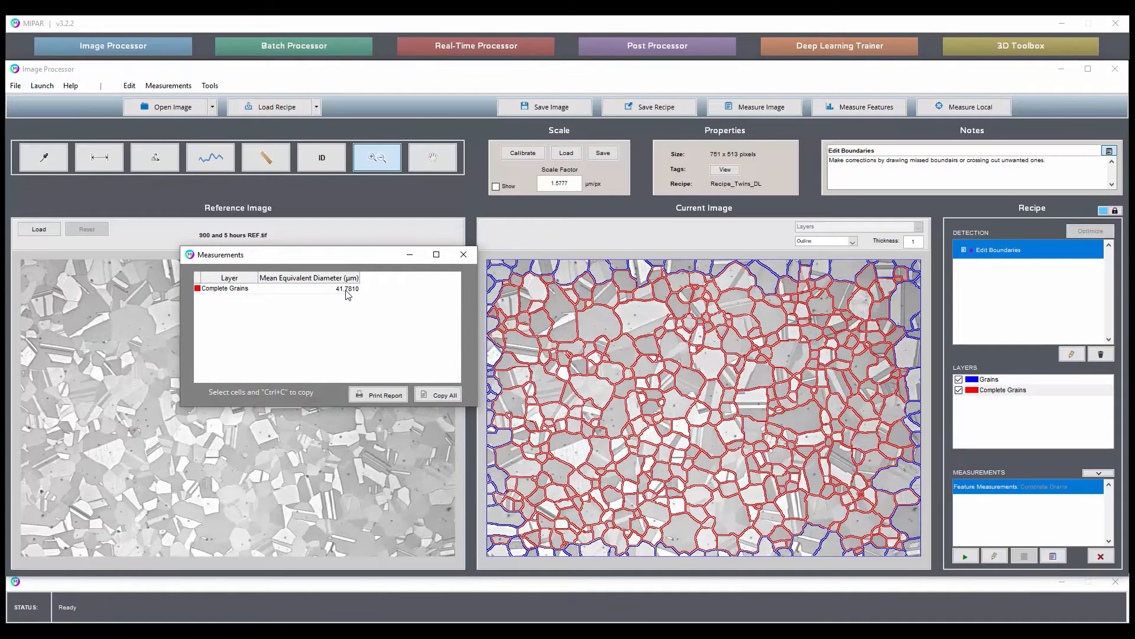
pyautogui.click(463, 255)
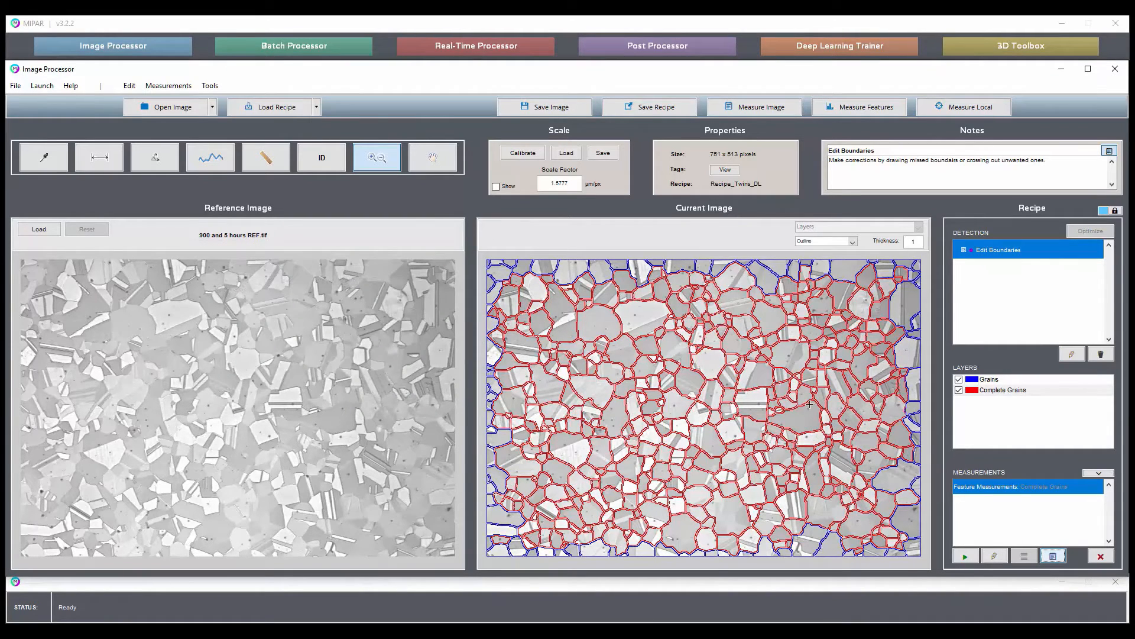
# Run the Complete Grains feature measurement, sort the grains by descending equivalent diameter, and highlight the three largest in the image.
pyautogui.click(965, 557)
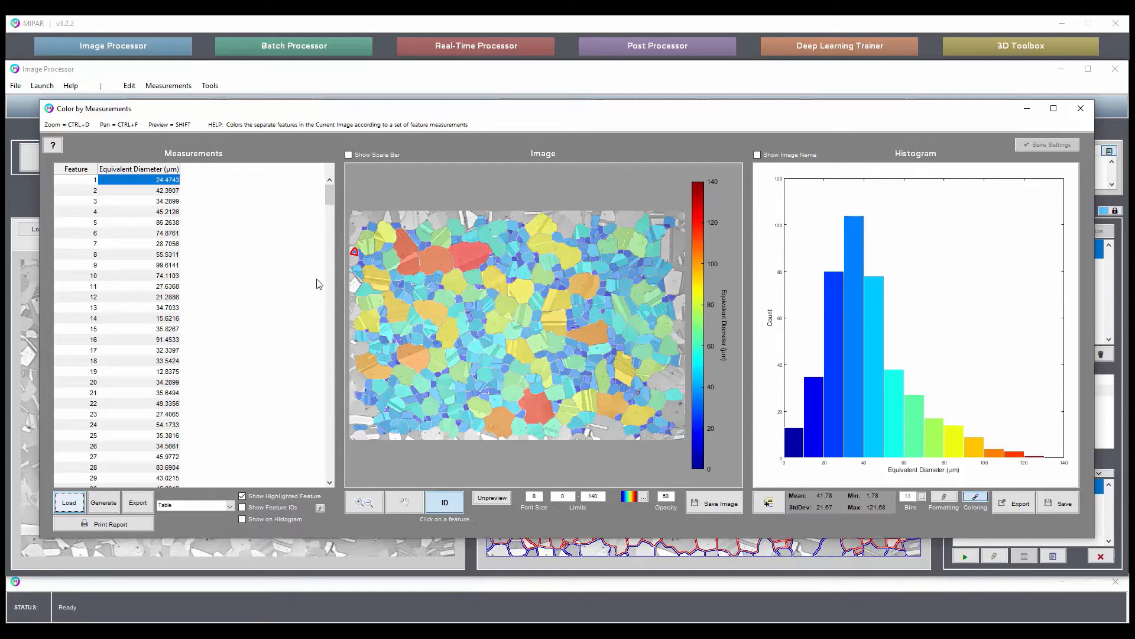
pyautogui.click(172, 169)
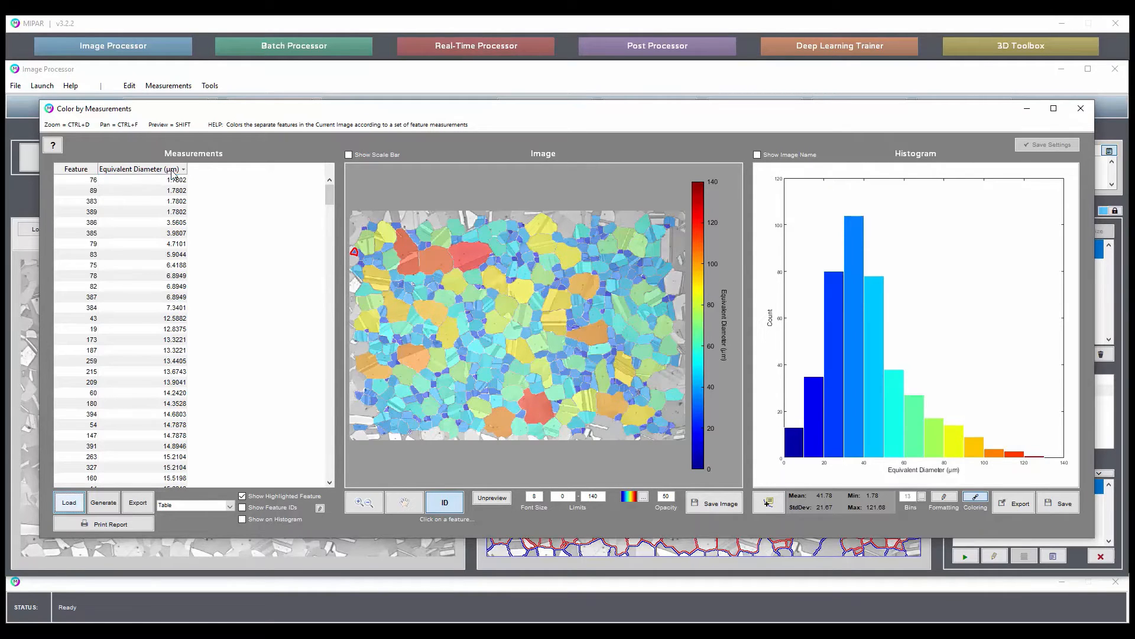
pyautogui.click(178, 171)
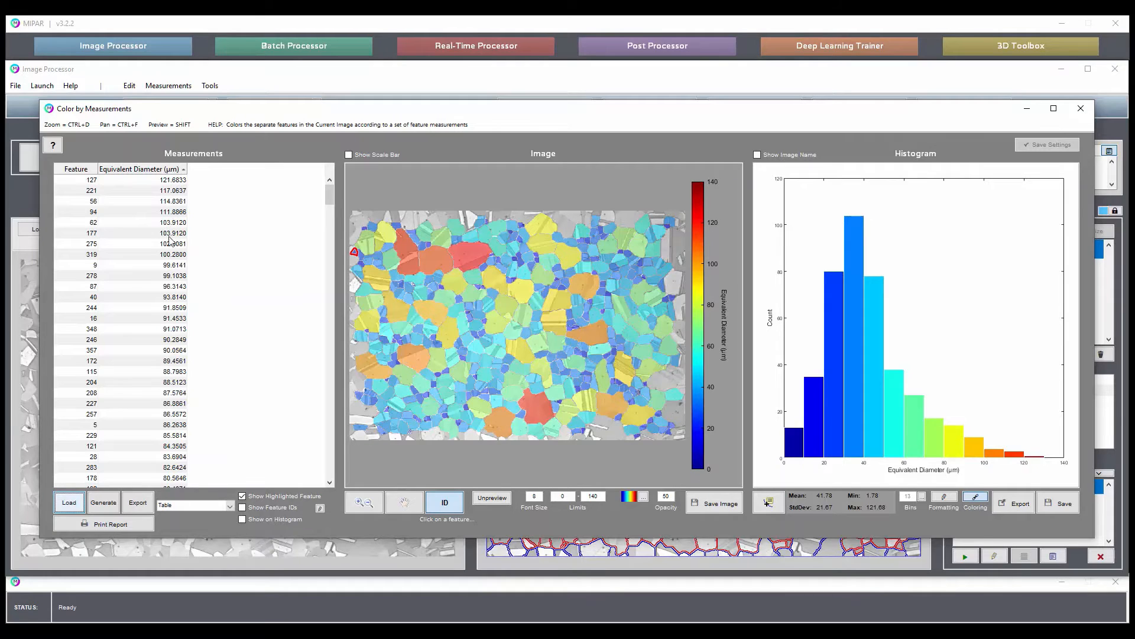
pyautogui.click(174, 181)
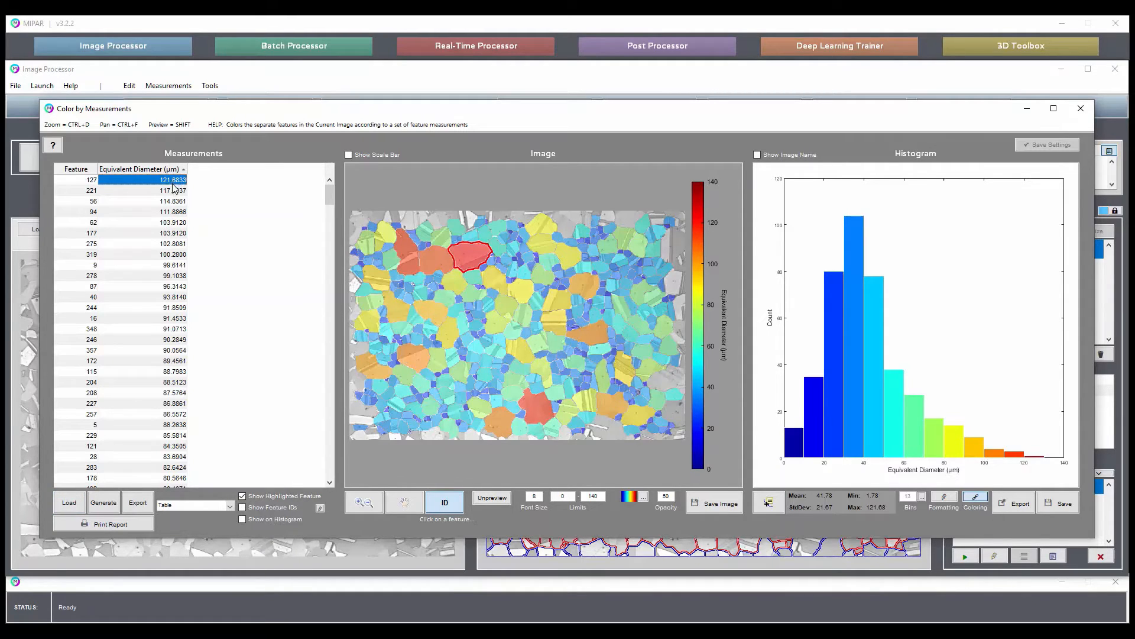
pyautogui.click(173, 191)
pyautogui.click(174, 202)
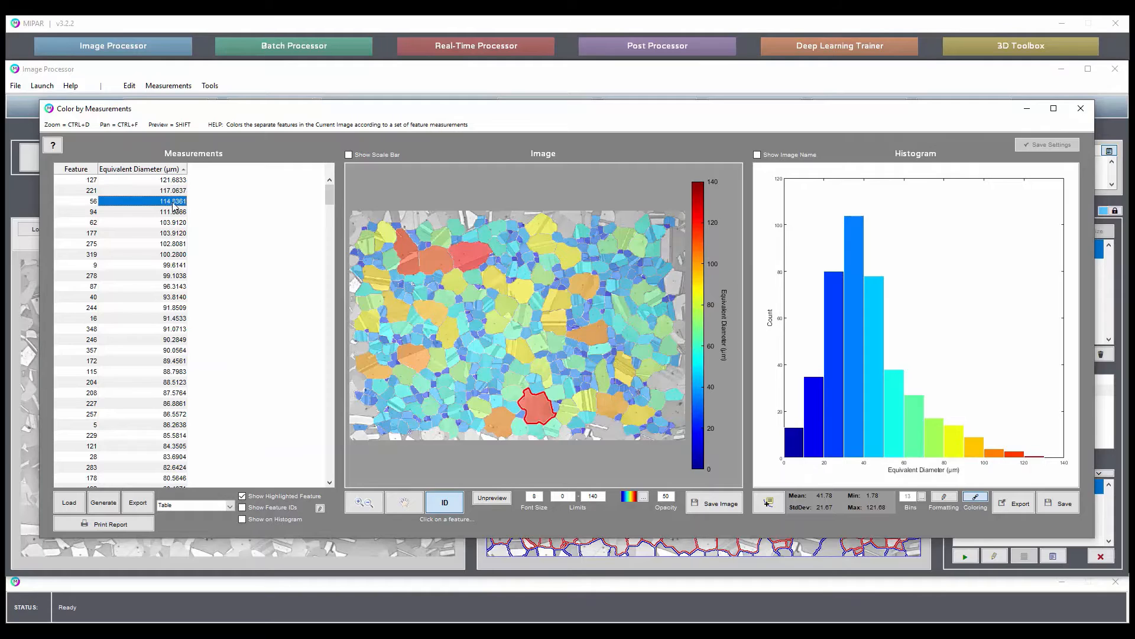
# Show the highlighted feature on the histogram and step through the eight largest grains to compare their image locations and histogram positions.
pyautogui.click(263, 520)
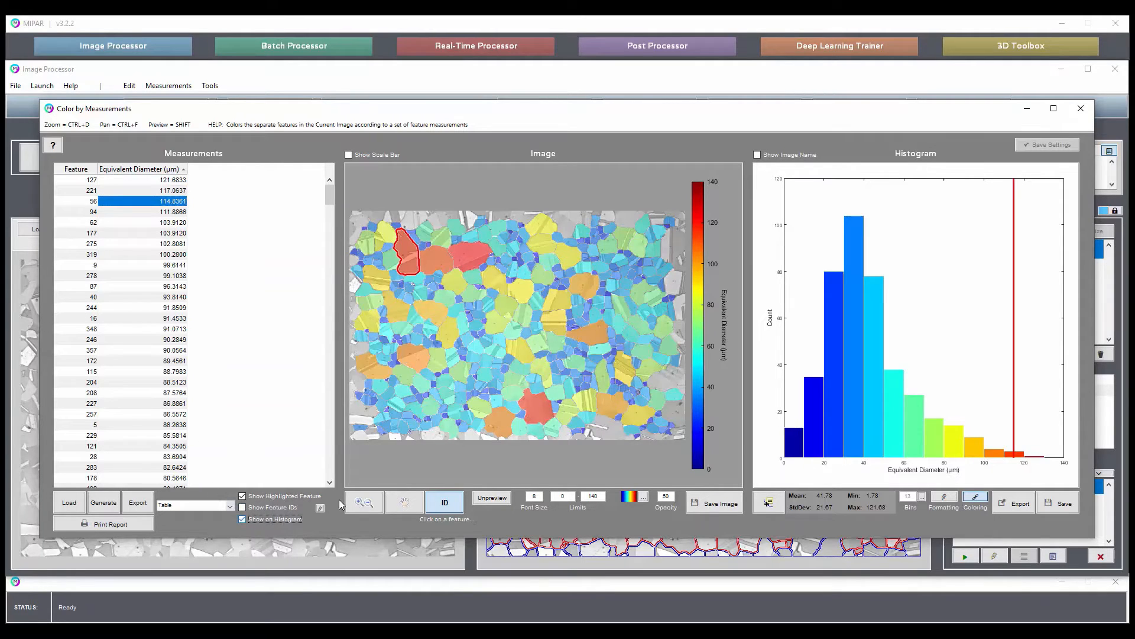
pyautogui.click(164, 183)
pyautogui.click(165, 191)
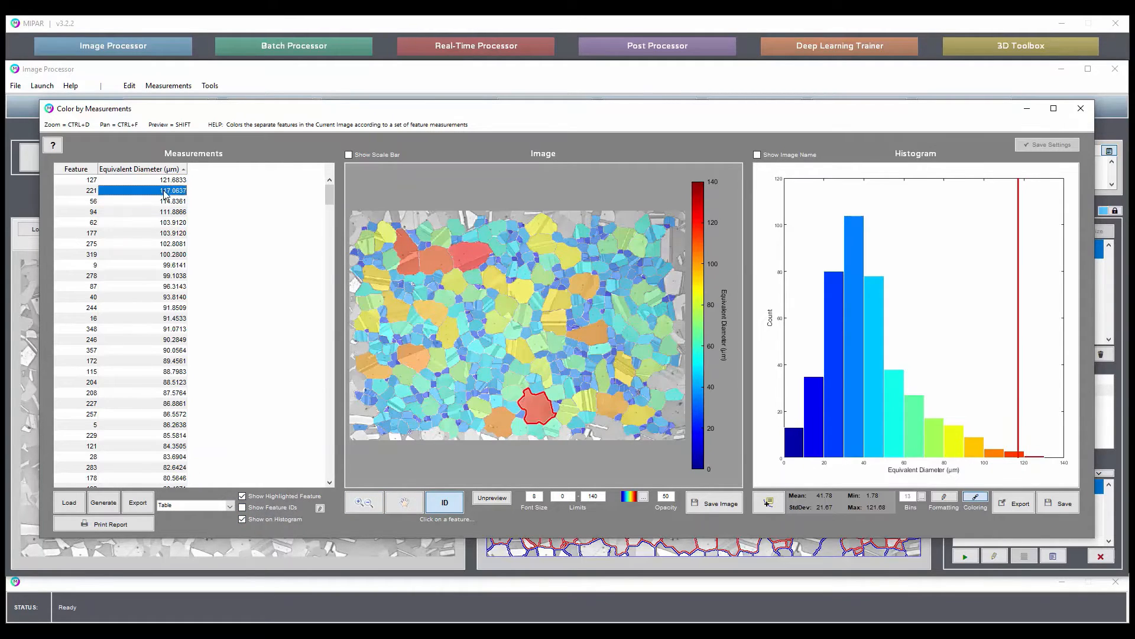
pyautogui.click(166, 202)
pyautogui.click(167, 211)
pyautogui.click(169, 223)
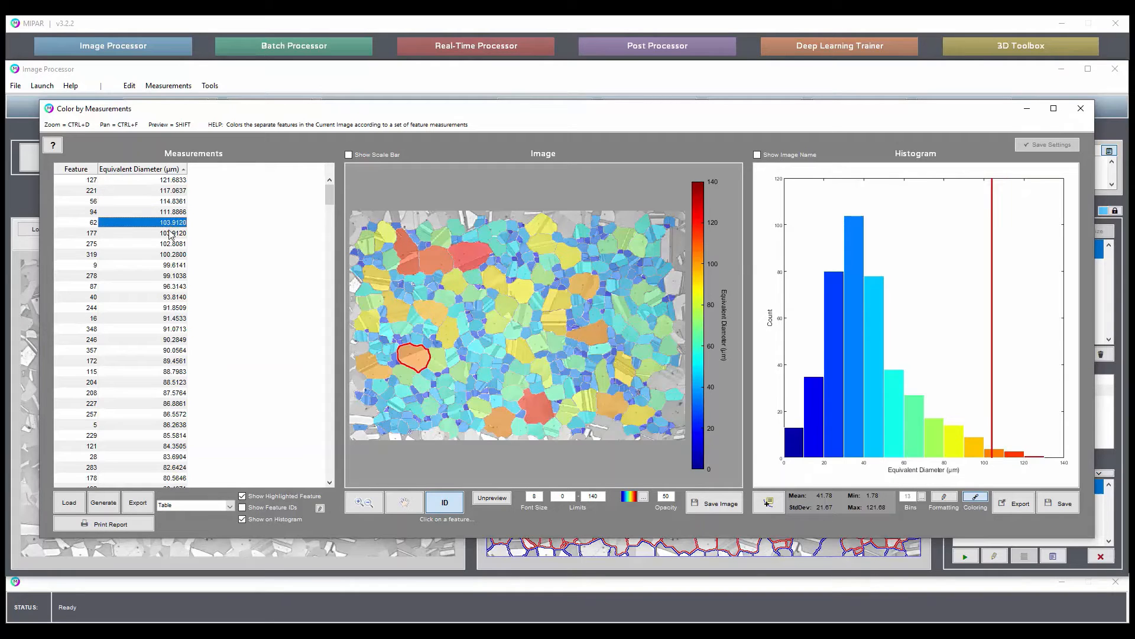
pyautogui.click(171, 233)
pyautogui.click(170, 244)
pyautogui.click(171, 254)
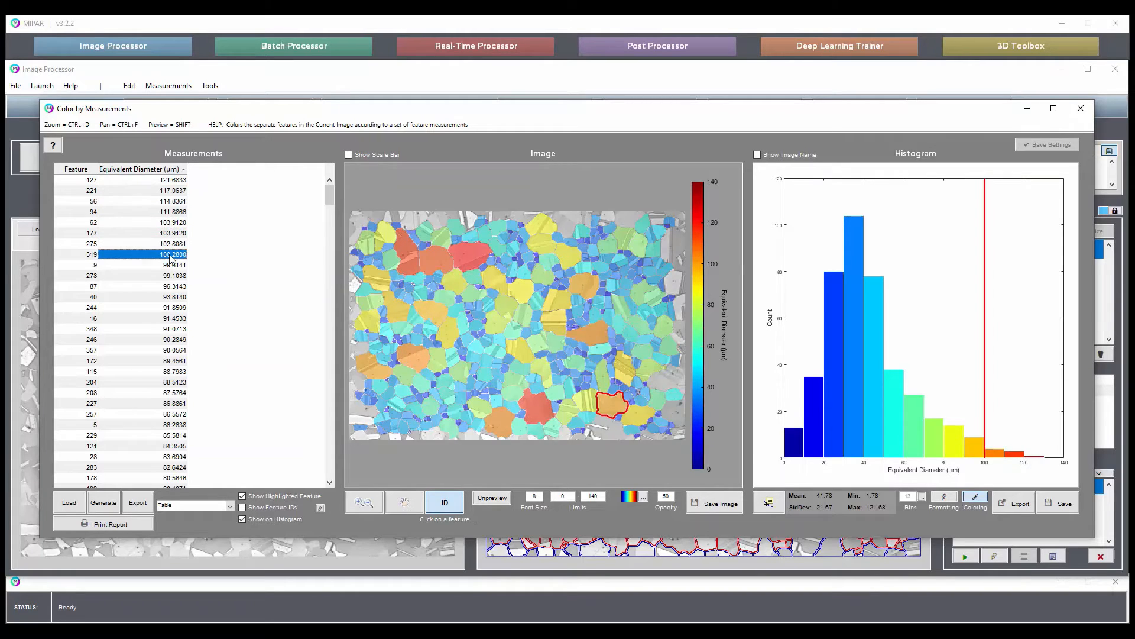
# Identify four large grains in the colored image to compare their table entries and positions on the histogram.
pyautogui.click(594, 334)
pyautogui.click(587, 287)
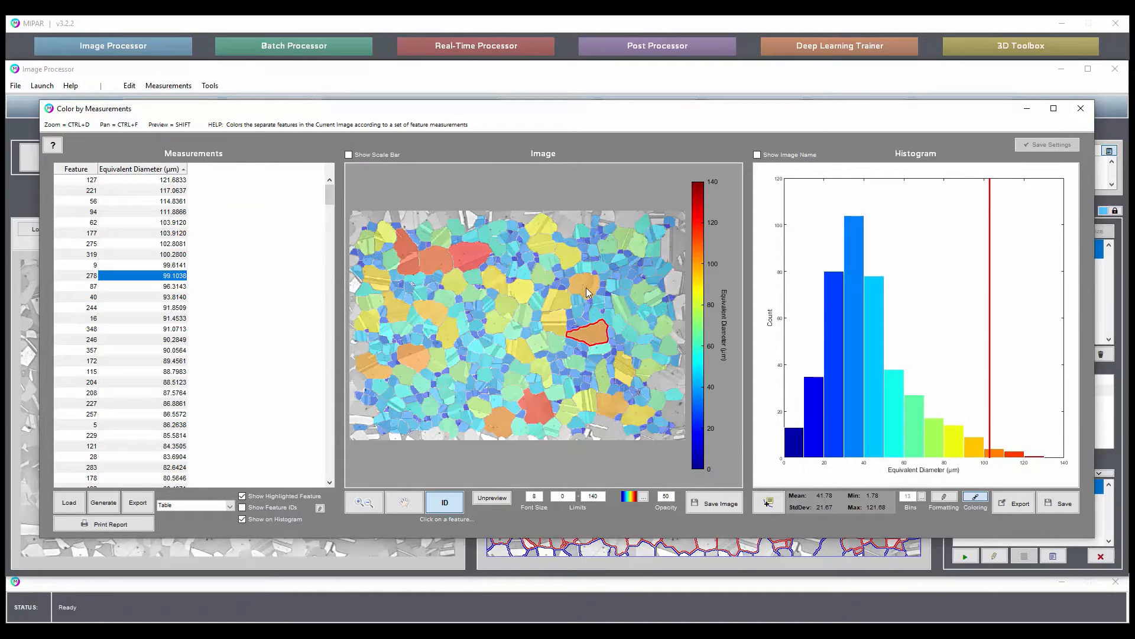
pyautogui.click(501, 285)
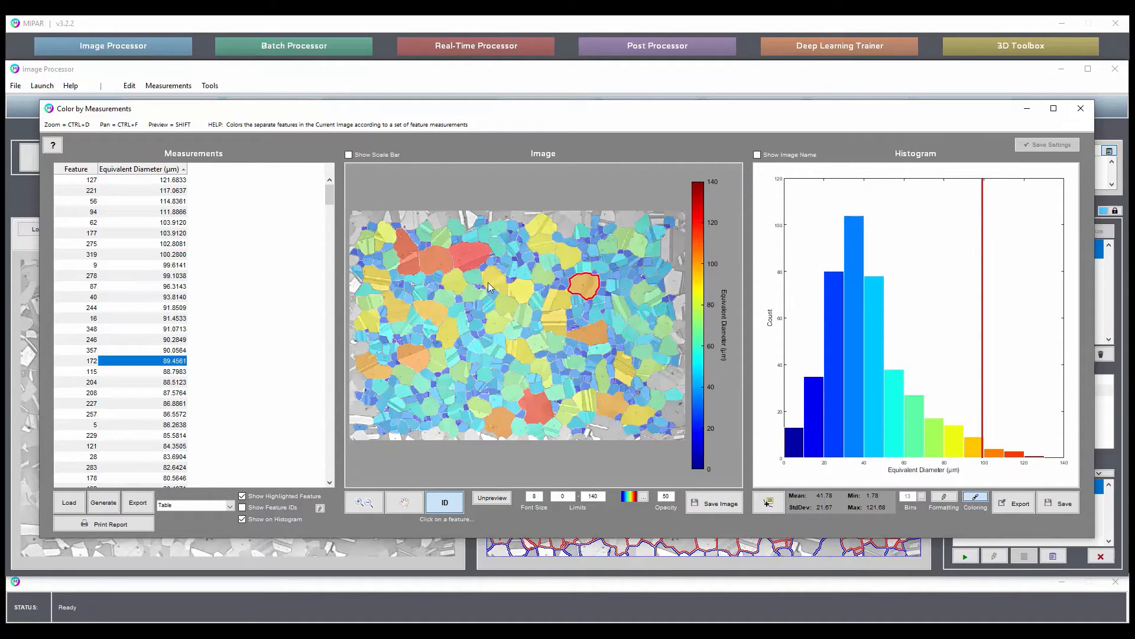
pyautogui.click(522, 353)
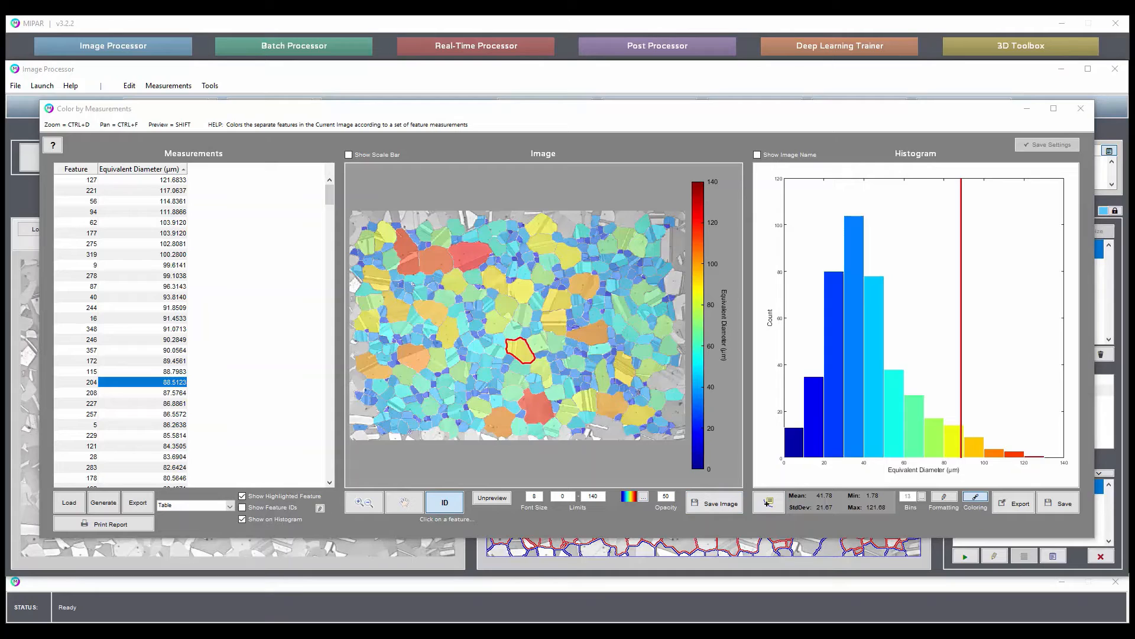
# Generate the Grain Size Distribution report for the Brass sample without feature measurements, read through it in Word, and close it.
pyautogui.click(136, 524)
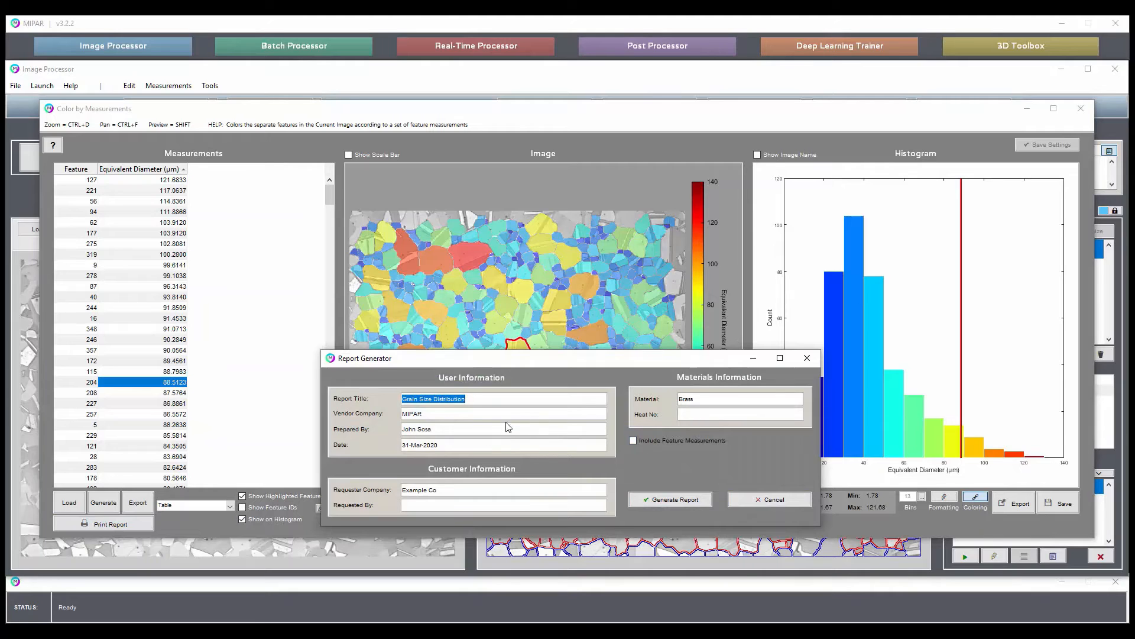
pyautogui.click(686, 498)
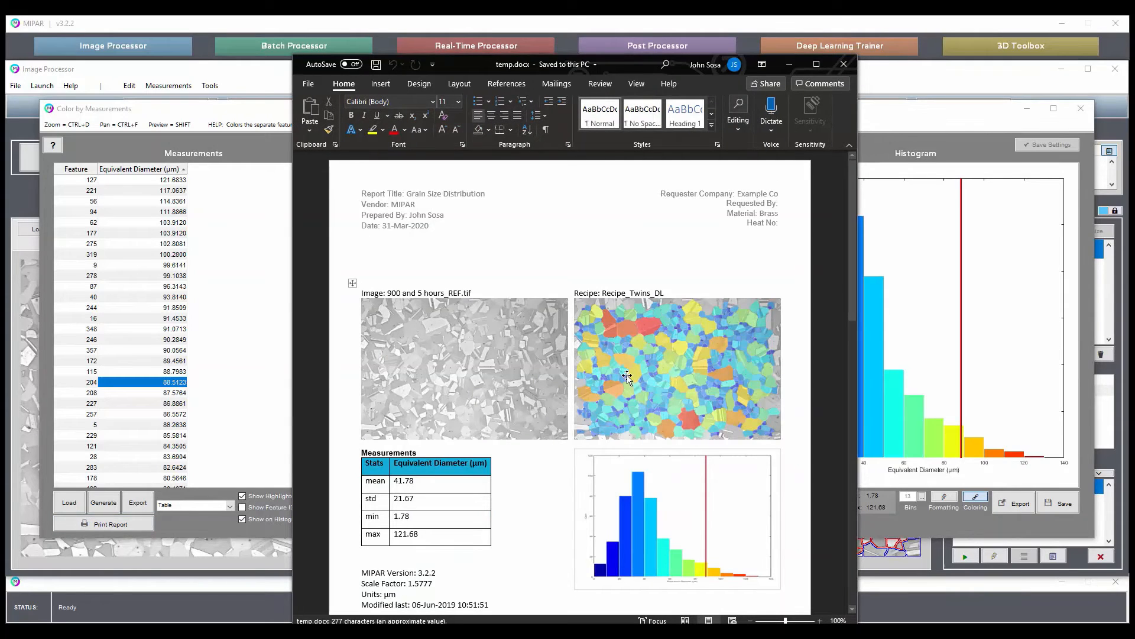
pyautogui.scroll(-2, 606, 292)
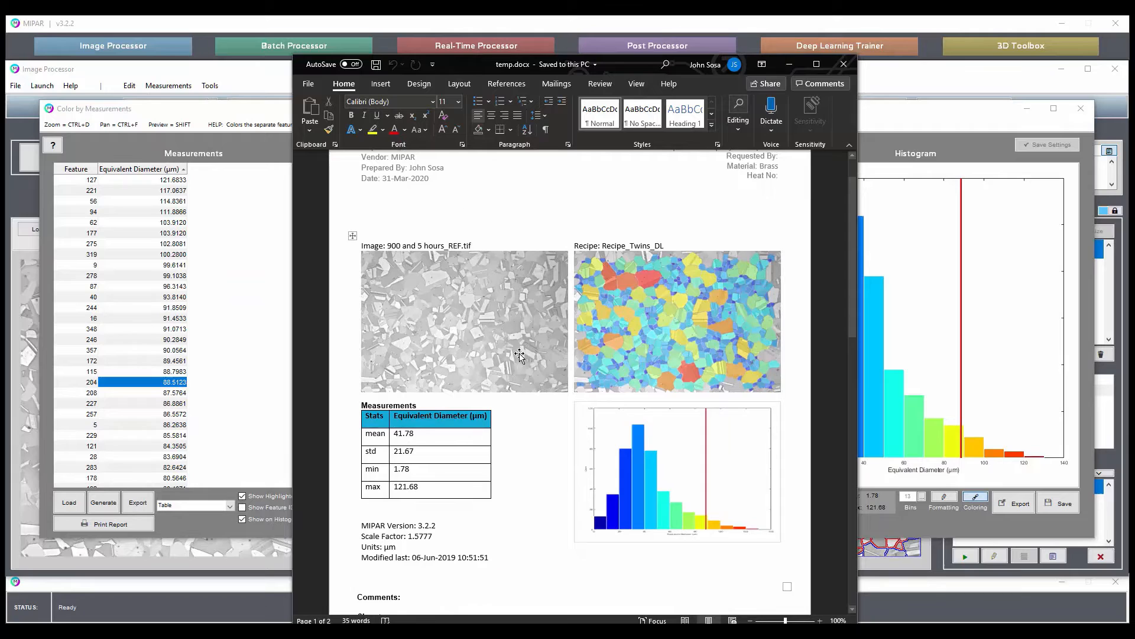
pyautogui.scroll(-3, 515, 349)
pyautogui.scroll(1, 515, 349)
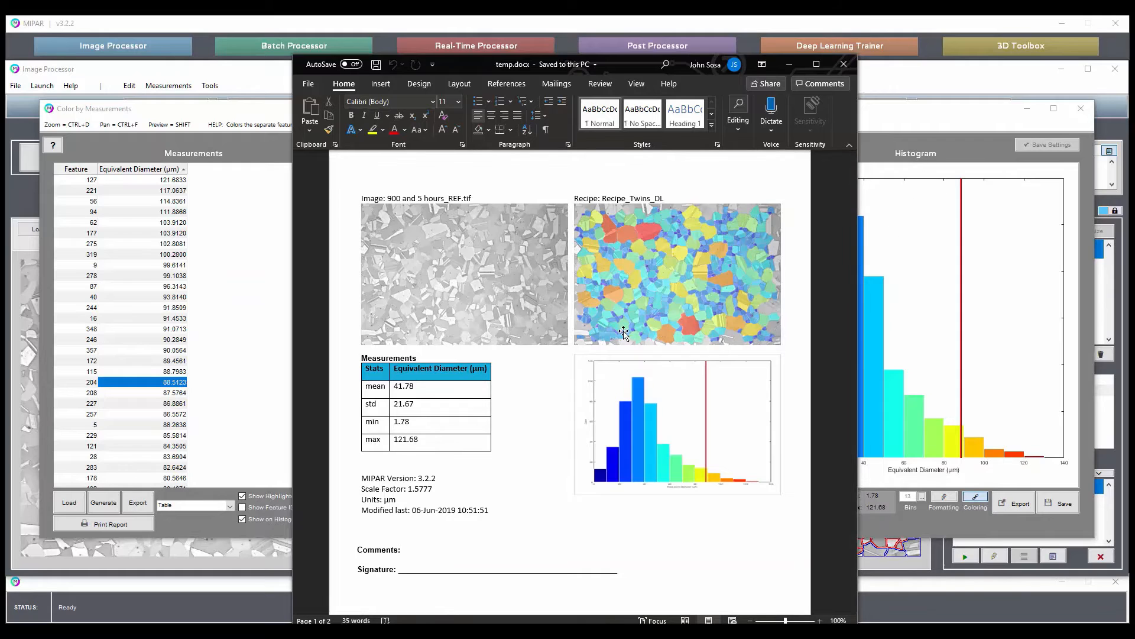
pyautogui.scroll(-3, 367, 378)
pyautogui.scroll(3, 409, 414)
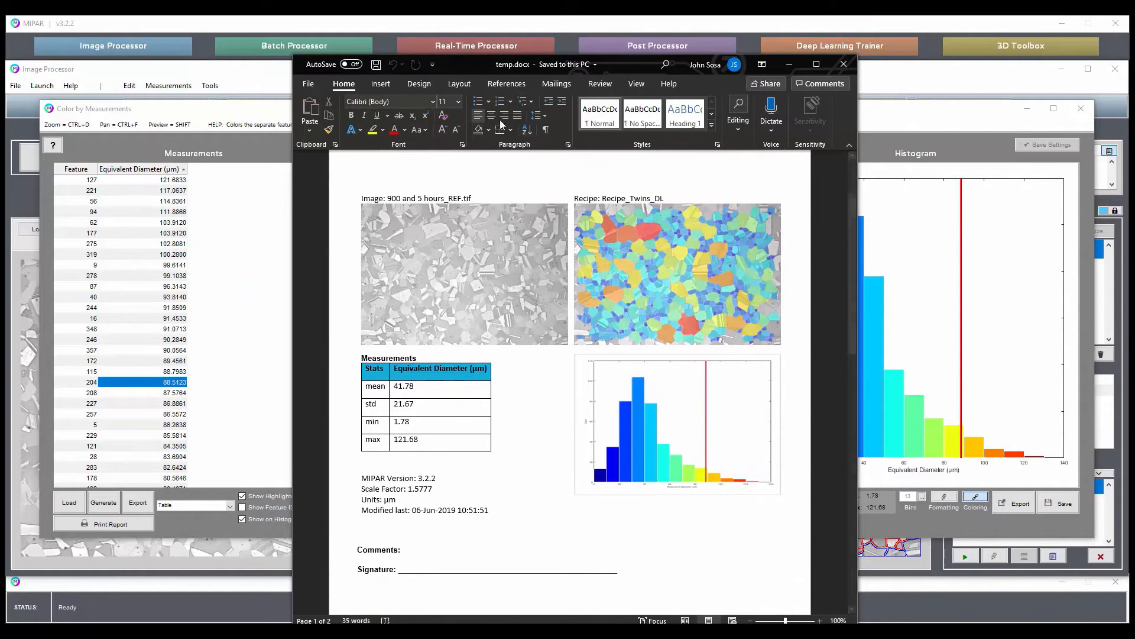
pyautogui.scroll(1, 502, 263)
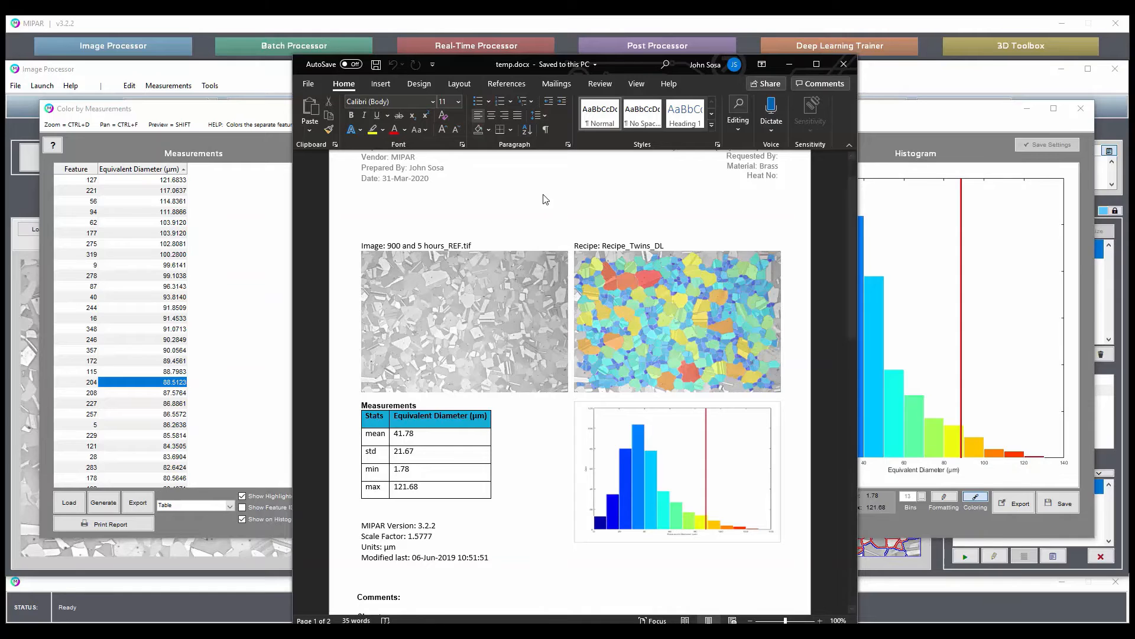
pyautogui.click(844, 64)
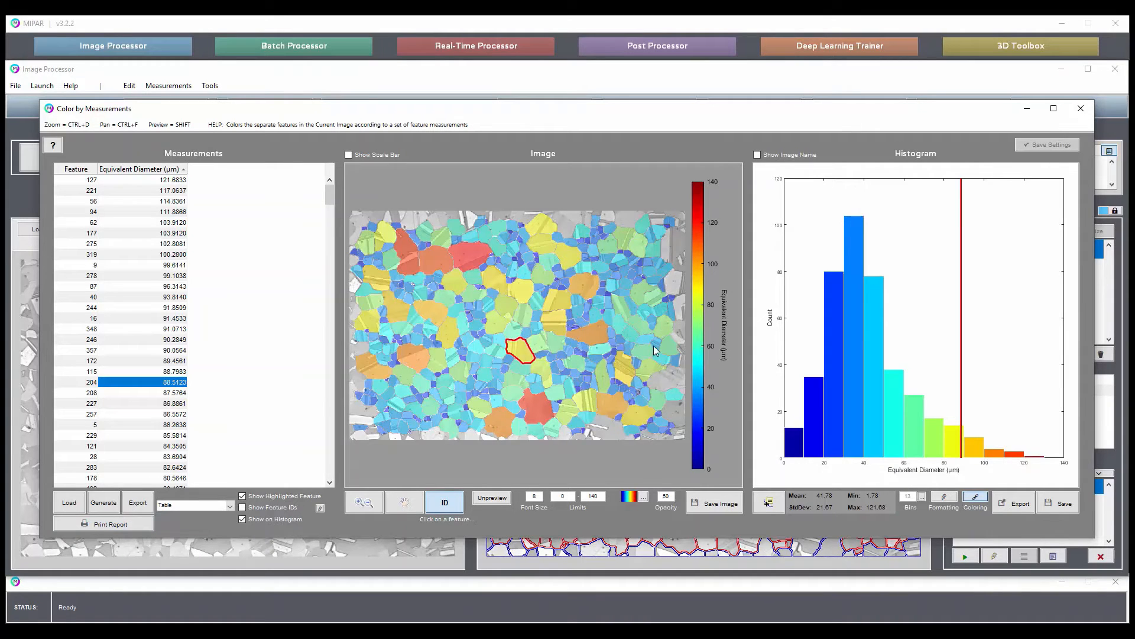
# Set the upper color limit to 120 and apply the rainbow colormap that starts and ends in red.
pyautogui.doubleClick(594, 497)
pyautogui.write('120')
pyautogui.press('Return')
pyautogui.click(643, 496)
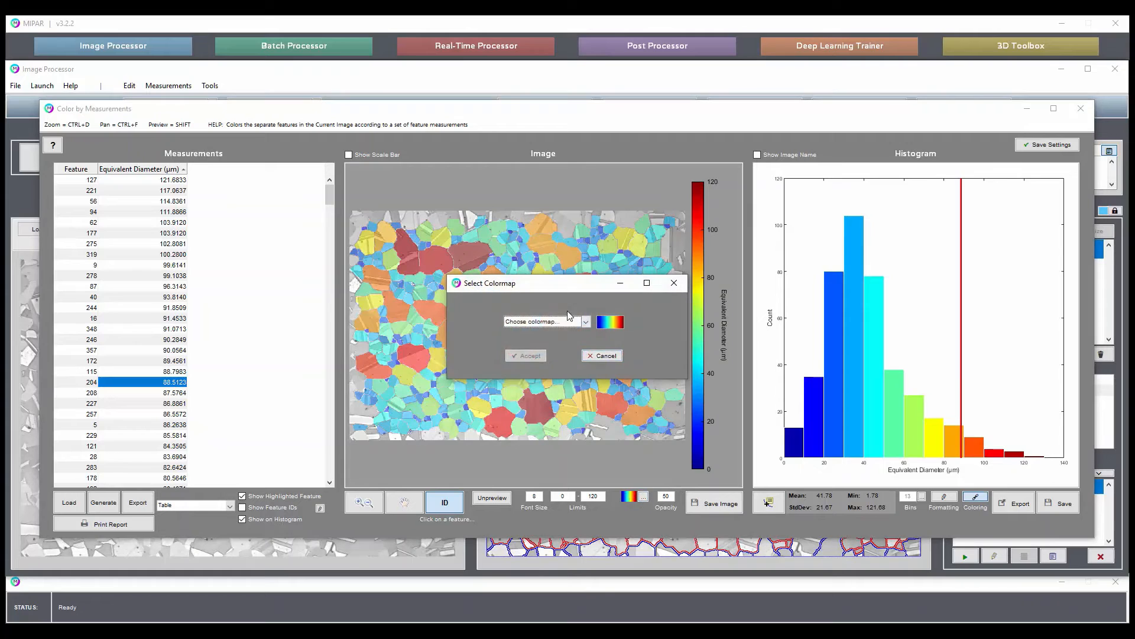
pyautogui.click(544, 321)
pyautogui.click(512, 371)
pyautogui.click(553, 356)
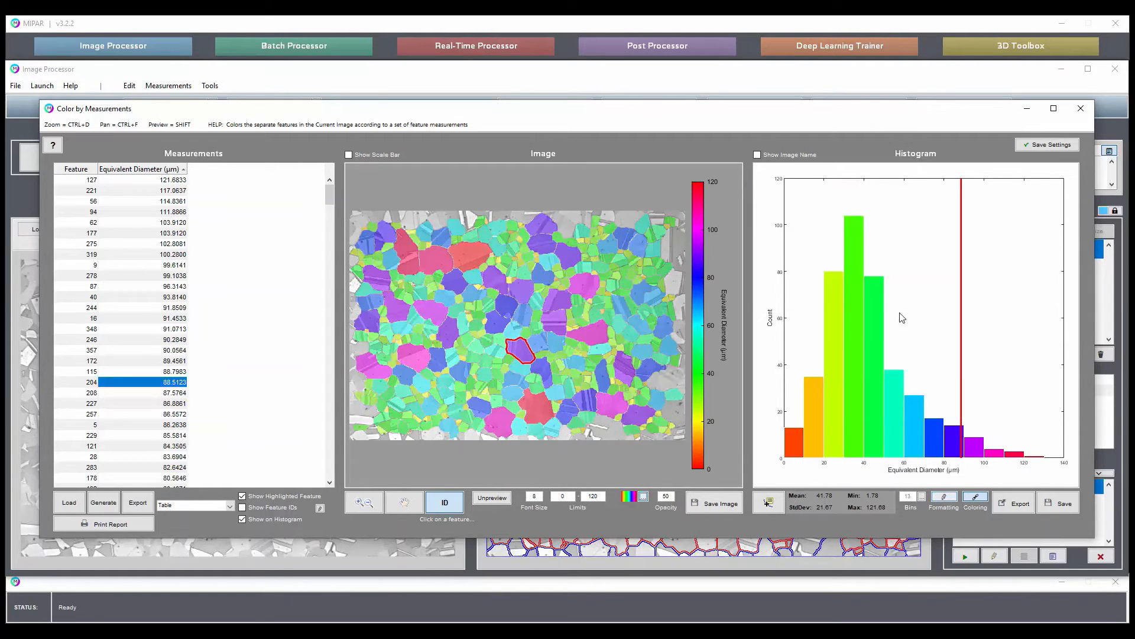
# Check the histogram bin ranges, then save the coloring settings and close the Color by Measurements window.
pyautogui.click(922, 497)
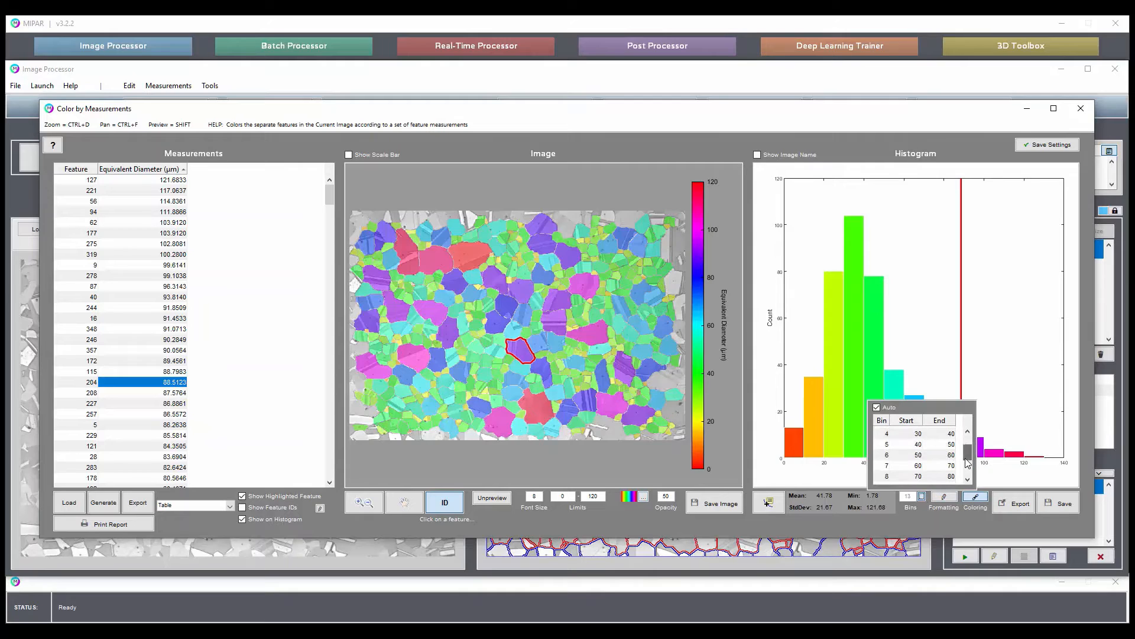
pyautogui.click(923, 497)
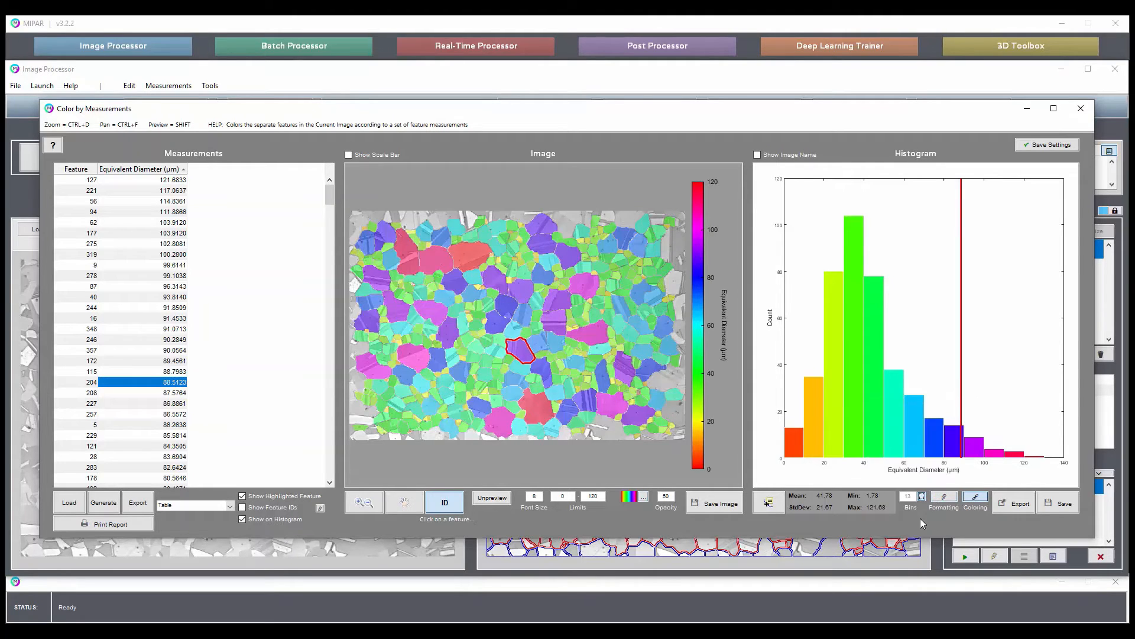
pyautogui.click(1038, 146)
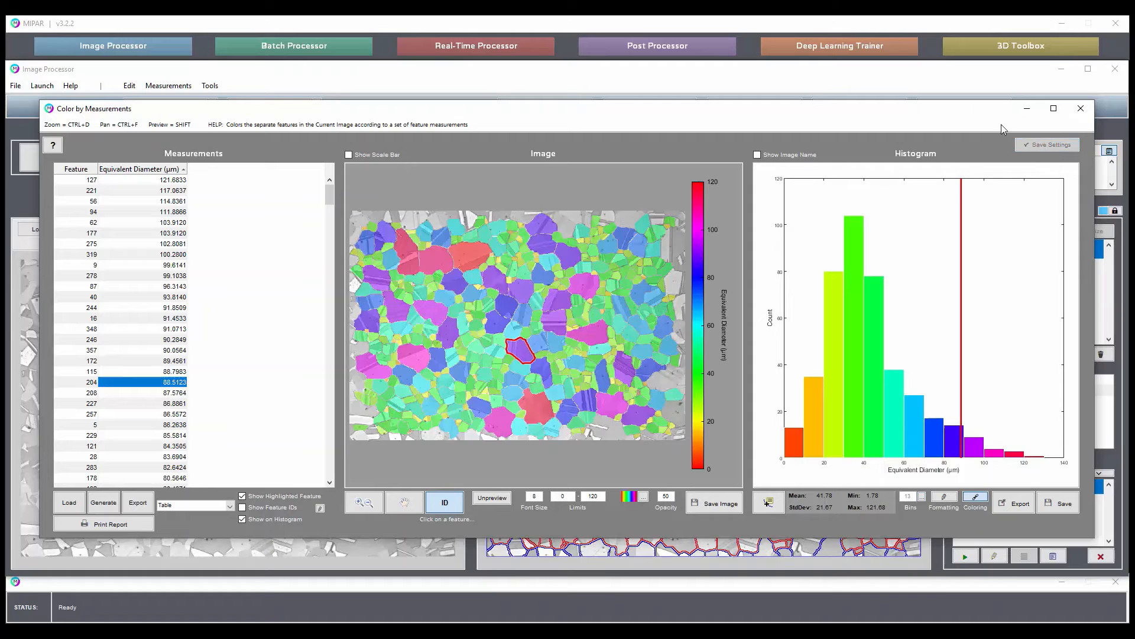
pyautogui.click(1081, 108)
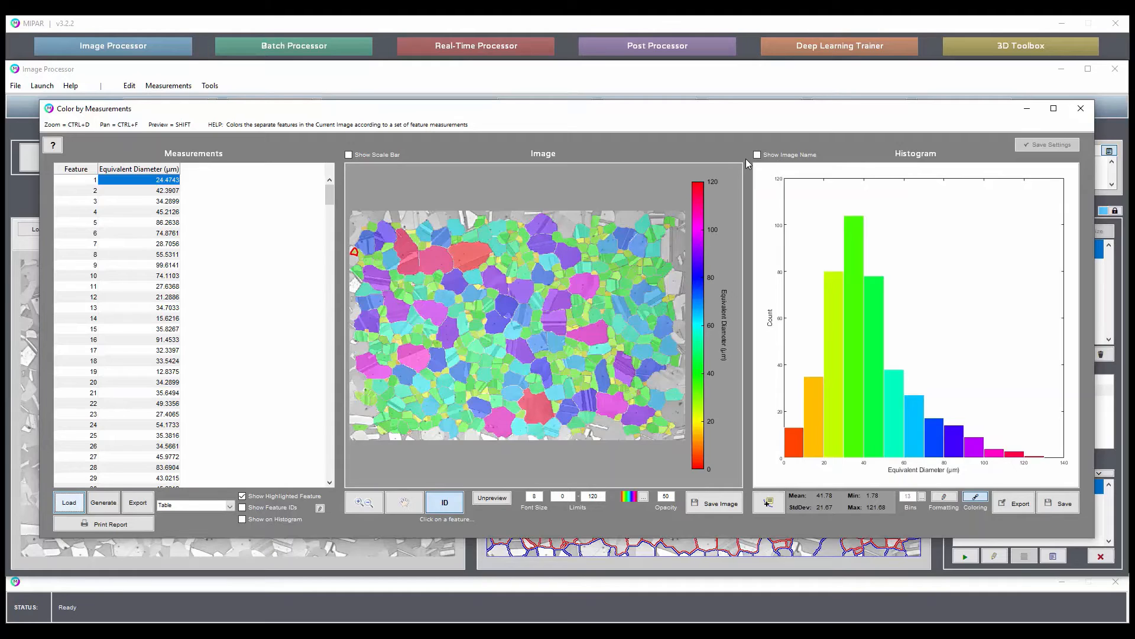
pyautogui.click(1080, 108)
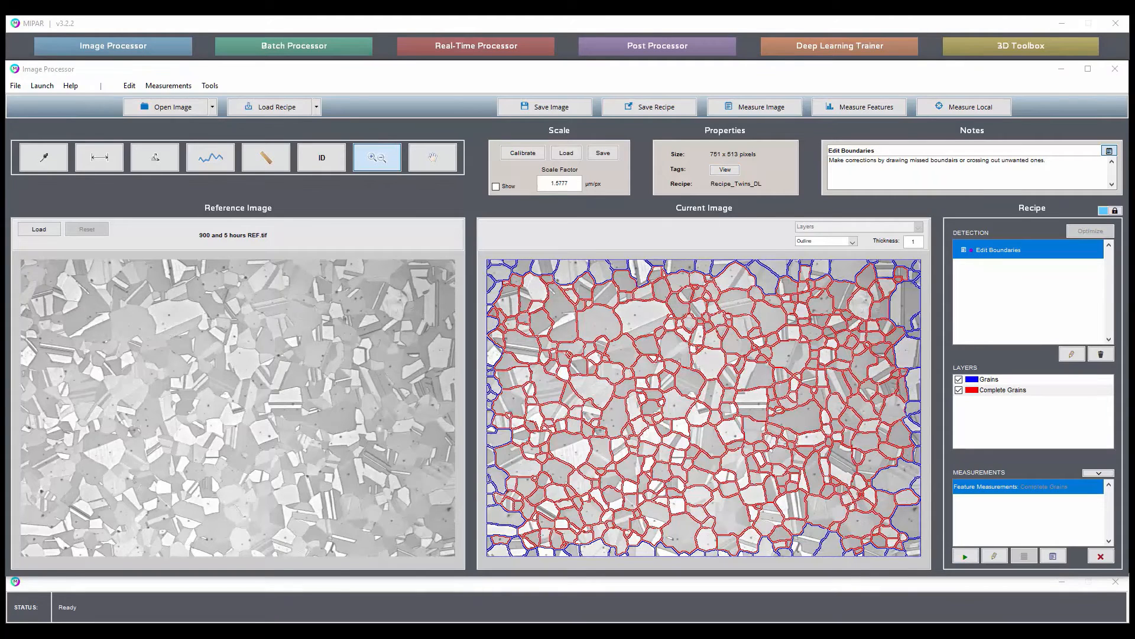
# Run the reloaded recipe on 850 and 12 hours-2_REF.tif and 850 and 6 hours_REF.tif, discarding recipe changes and closing each measurement table.
pyautogui.moveTo(960, 436); pyautogui.dragTo(774, 326)
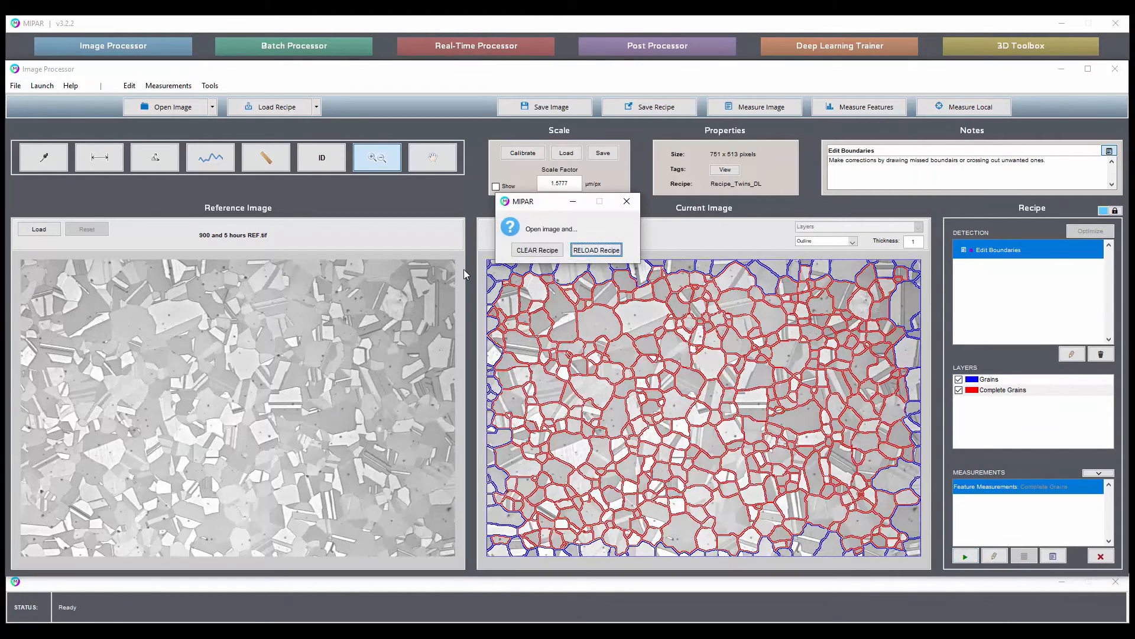
pyautogui.click(599, 251)
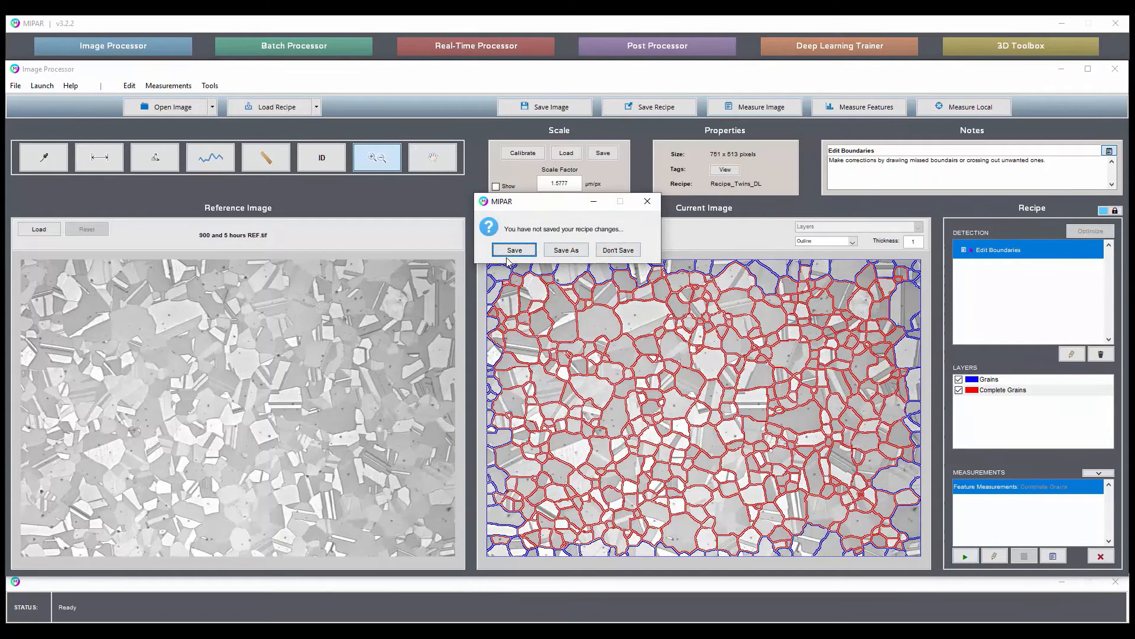
pyautogui.click(620, 251)
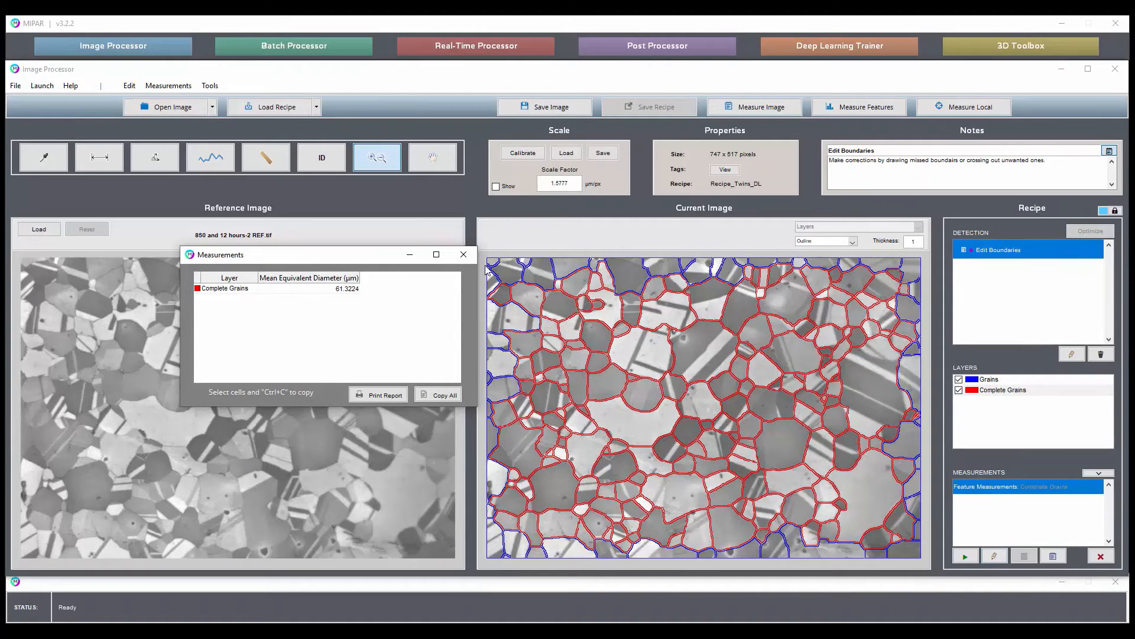
pyautogui.click(464, 254)
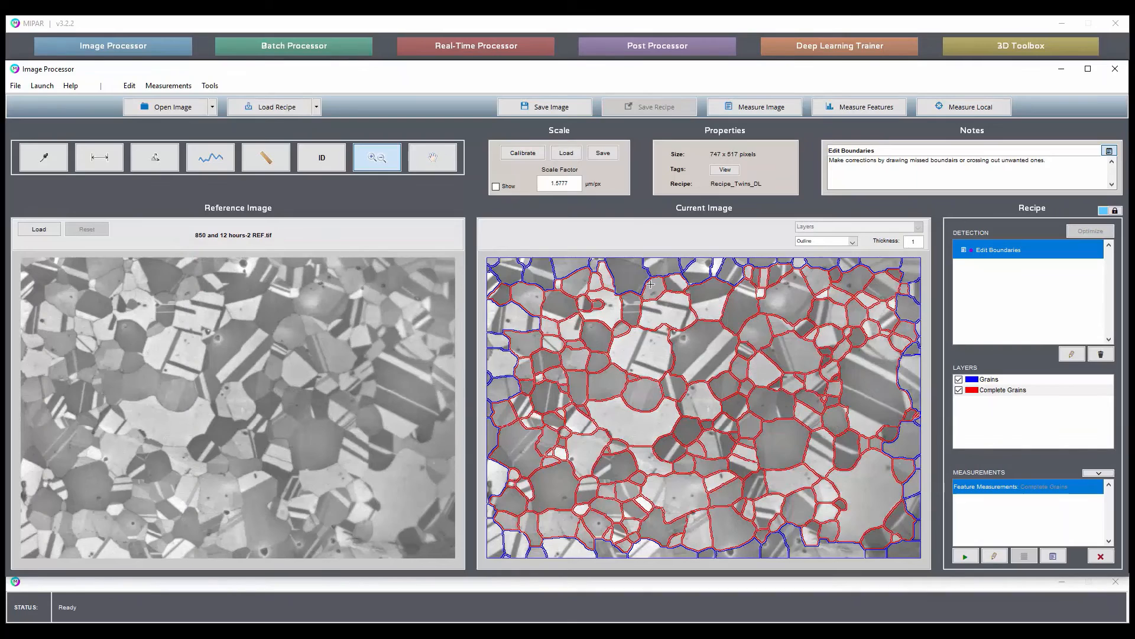
pyautogui.click(596, 251)
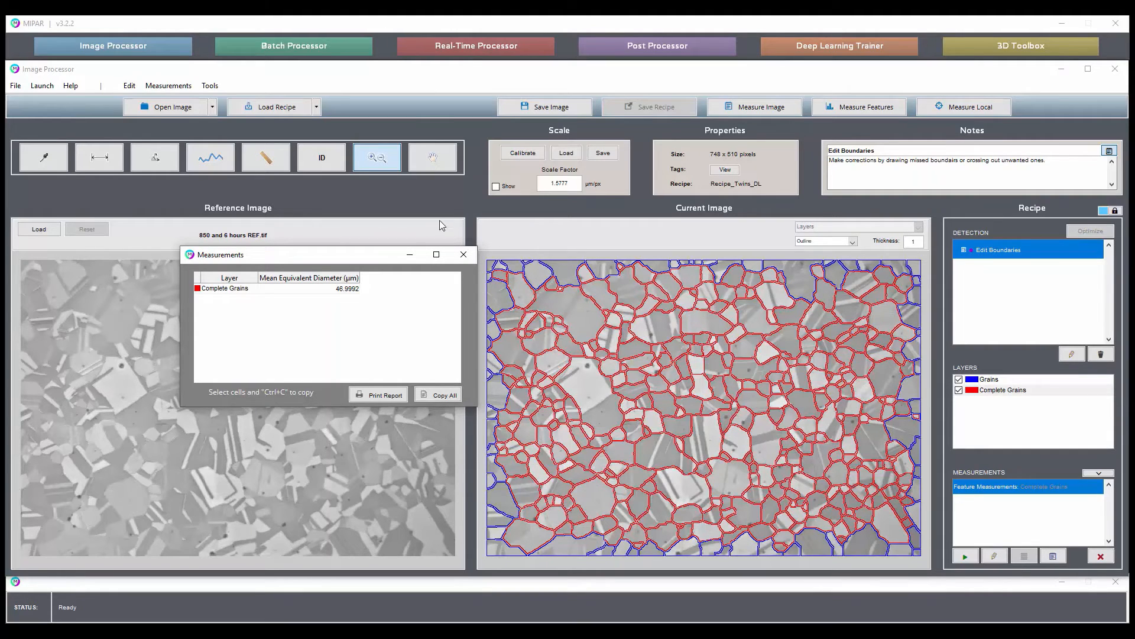
pyautogui.click(464, 254)
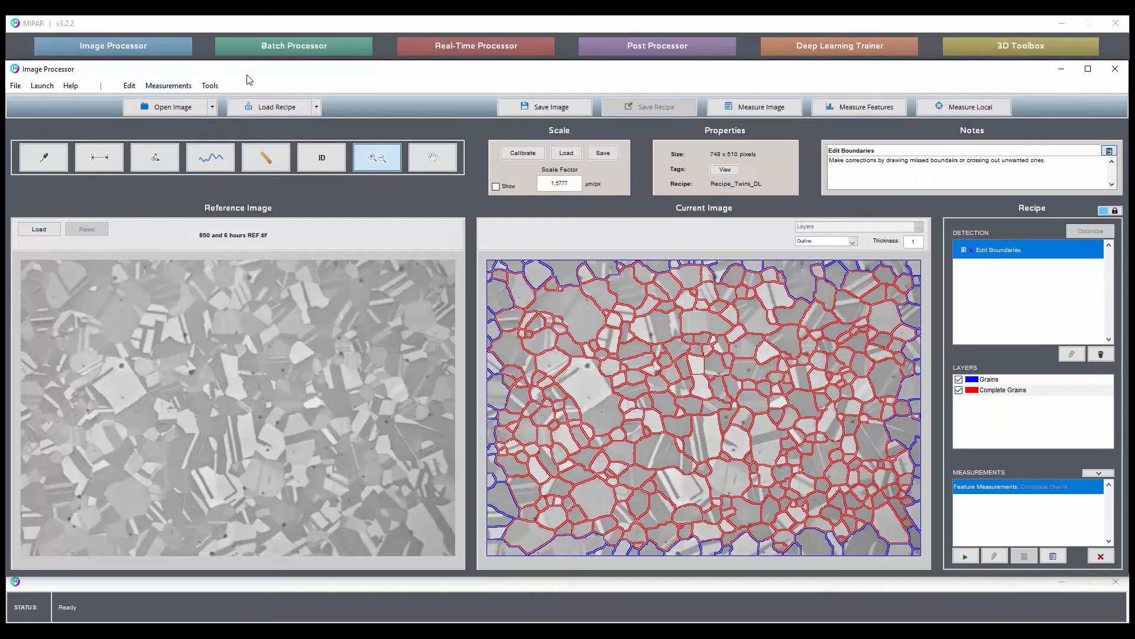
# Open the Batch Processor and load the recent recipe Recipe_Twins_DL into it.
pyautogui.click(307, 52)
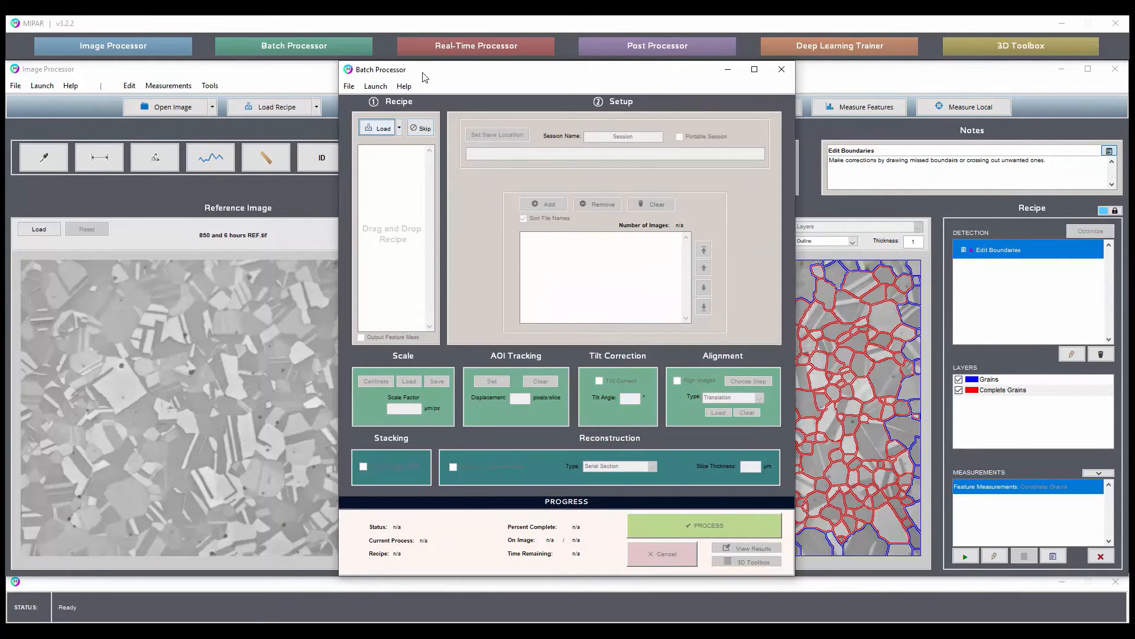
pyautogui.click(317, 83)
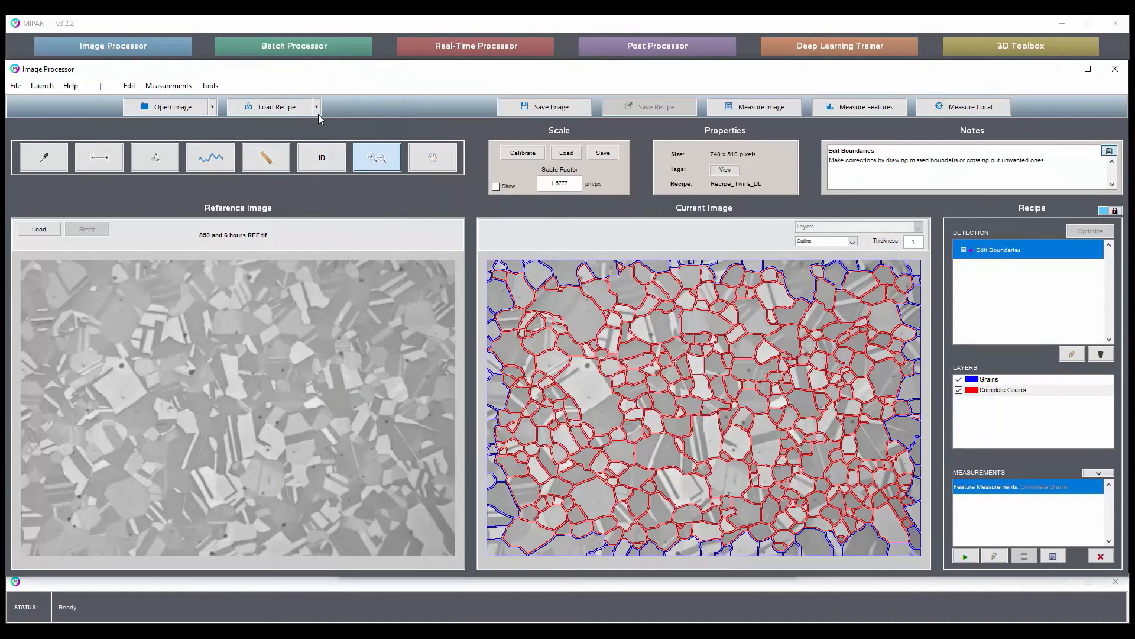
pyautogui.click(316, 107)
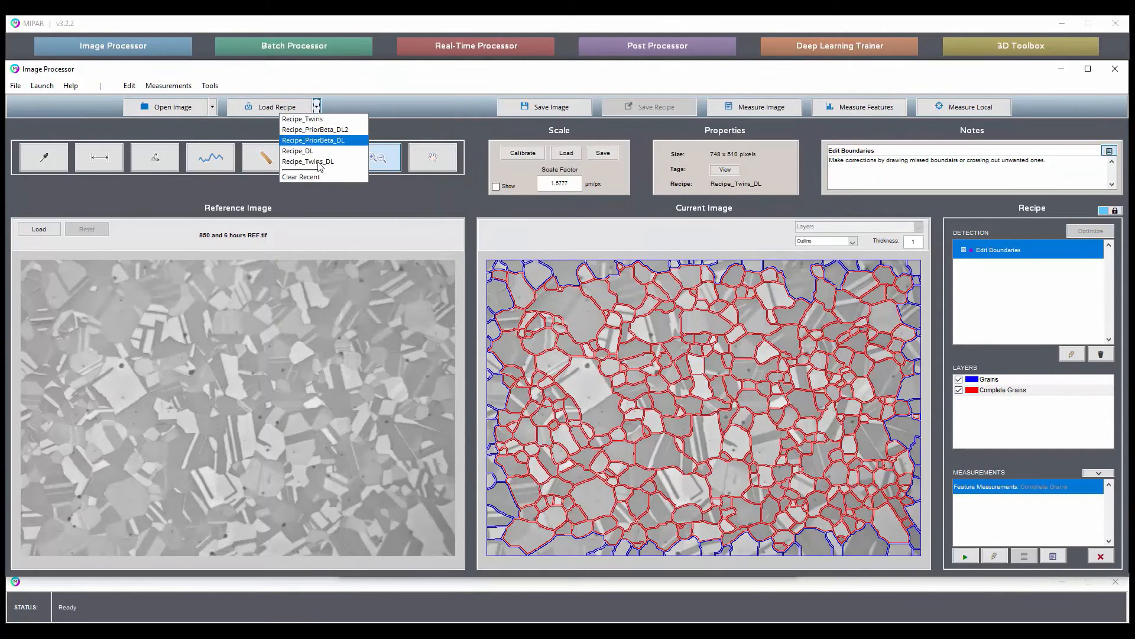
pyautogui.click(414, 125)
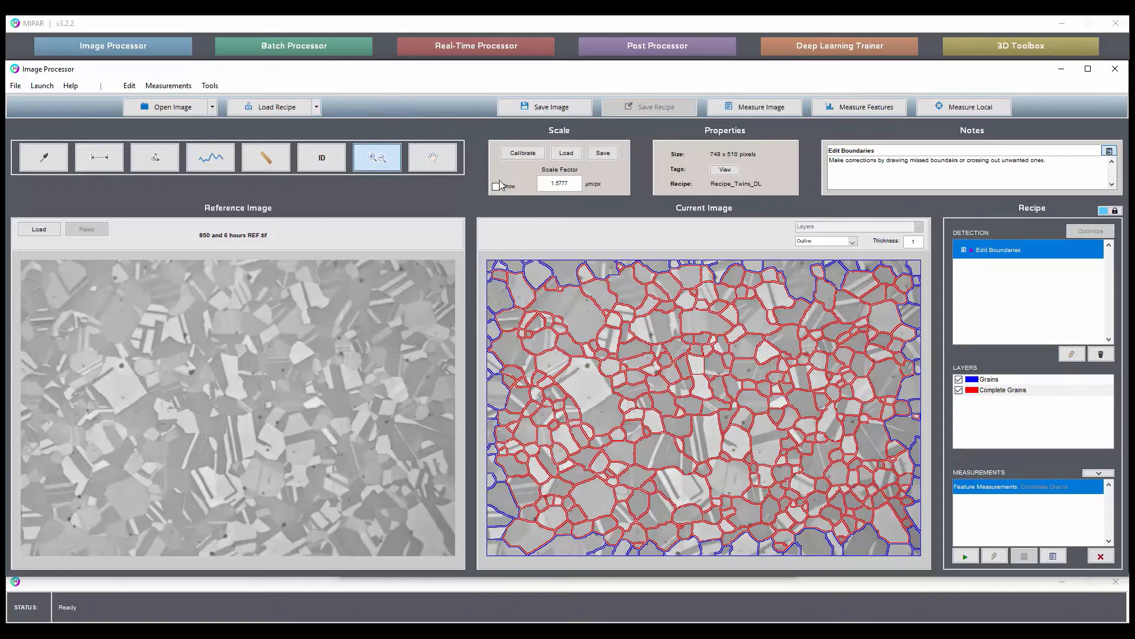
pyautogui.click(676, 630)
pyautogui.click(1101, 589)
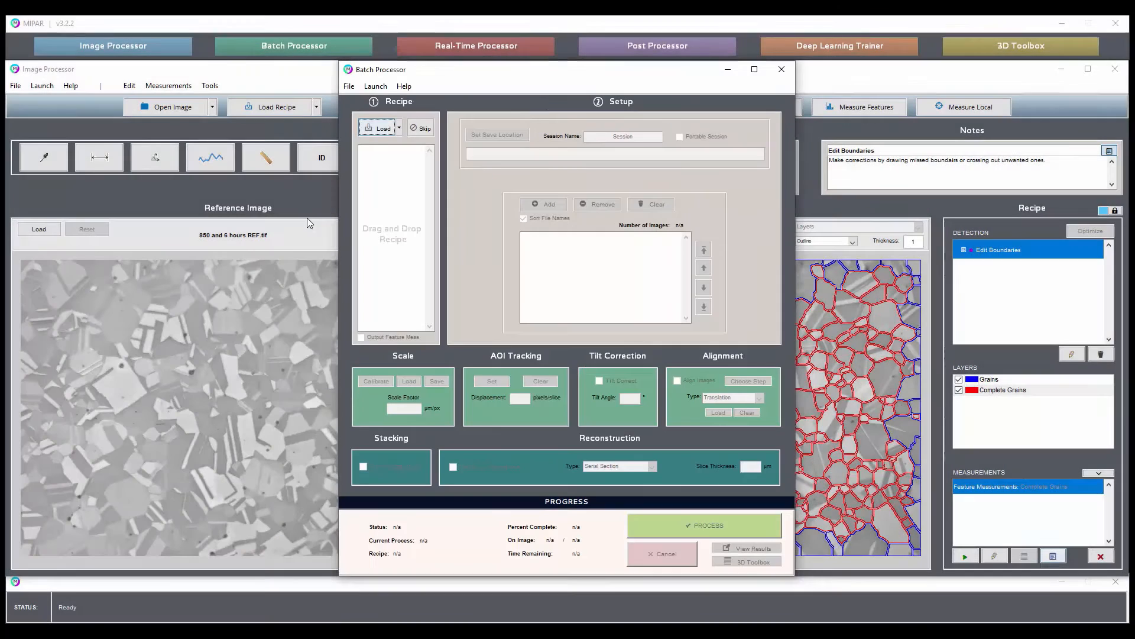
pyautogui.click(399, 128)
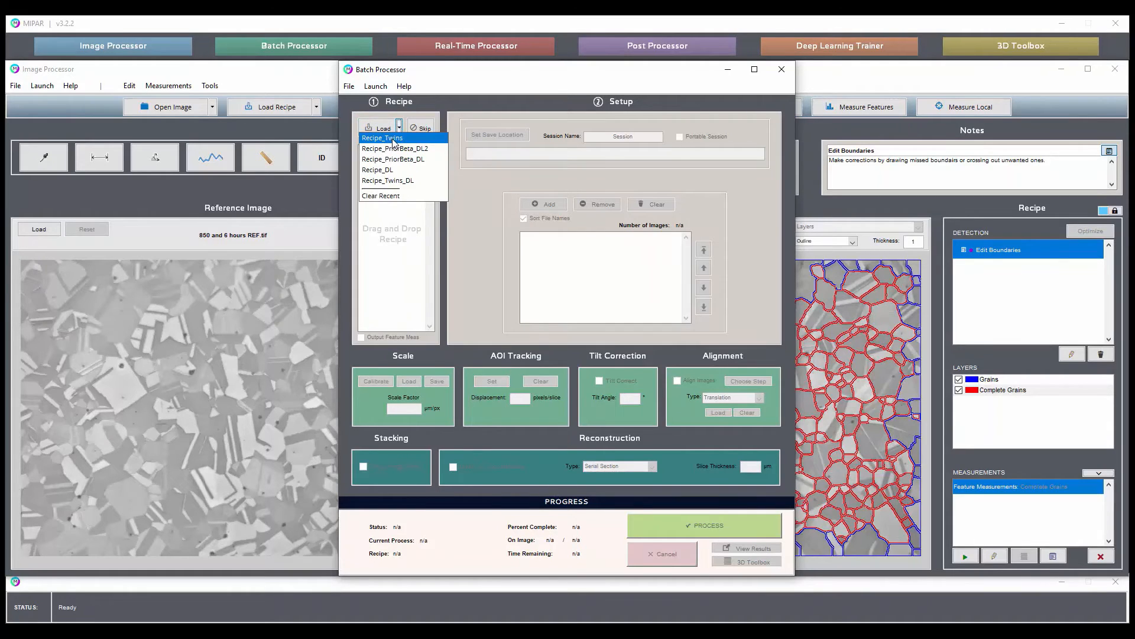
pyautogui.click(388, 180)
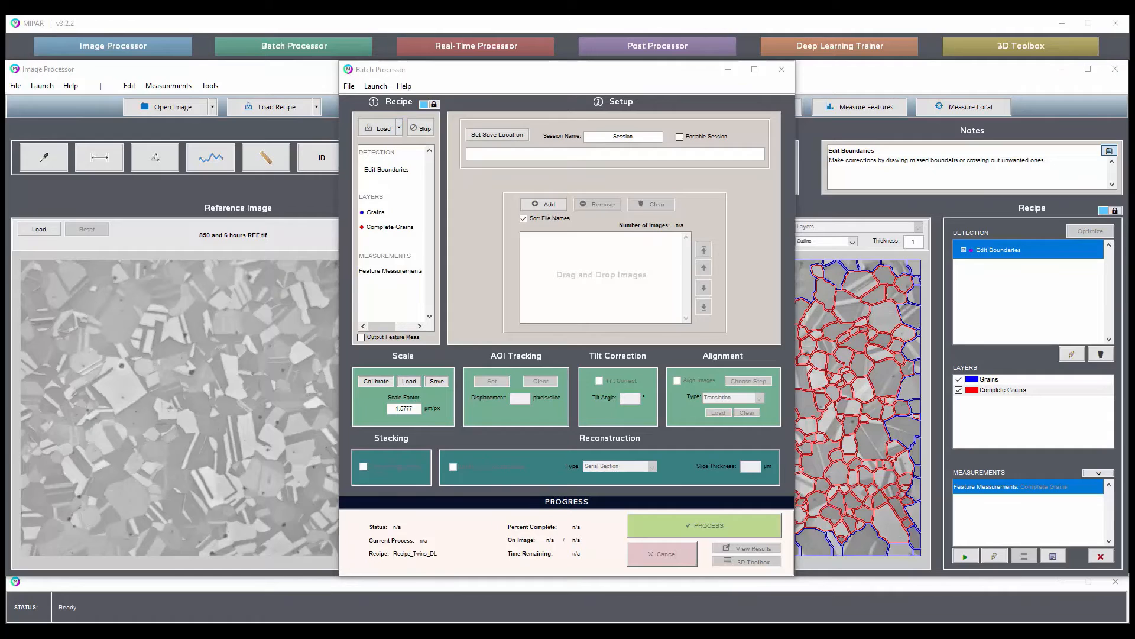
# Add the four grain REF images to the batch session, process them, and view the results in the Post Processor.
pyautogui.moveTo(1134, 390); pyautogui.dragTo(565, 282)
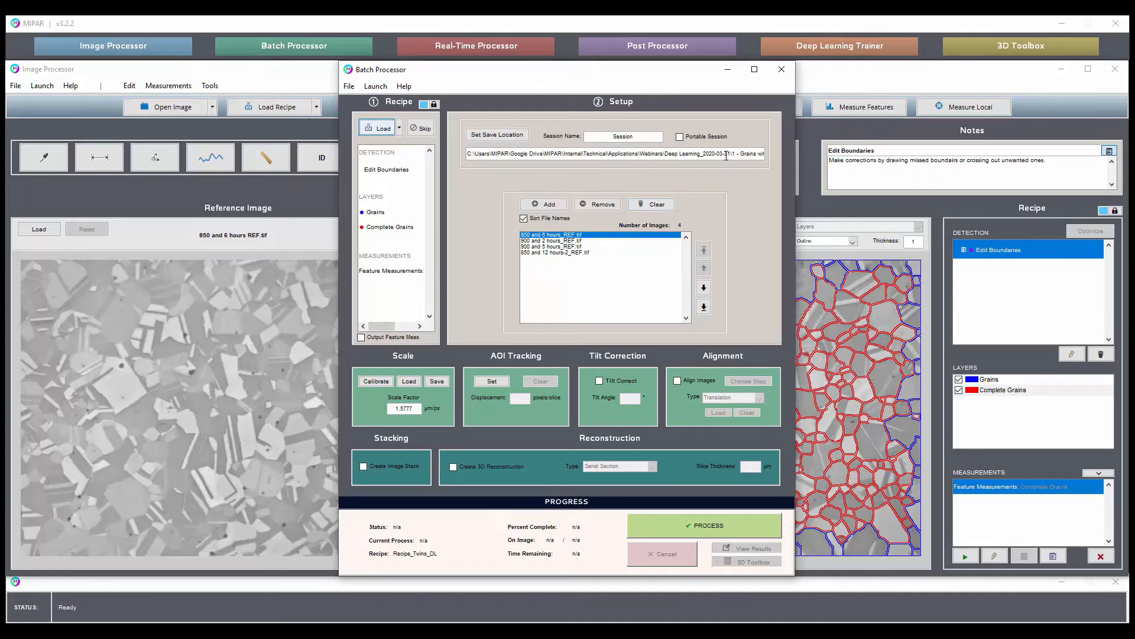
pyautogui.click(708, 528)
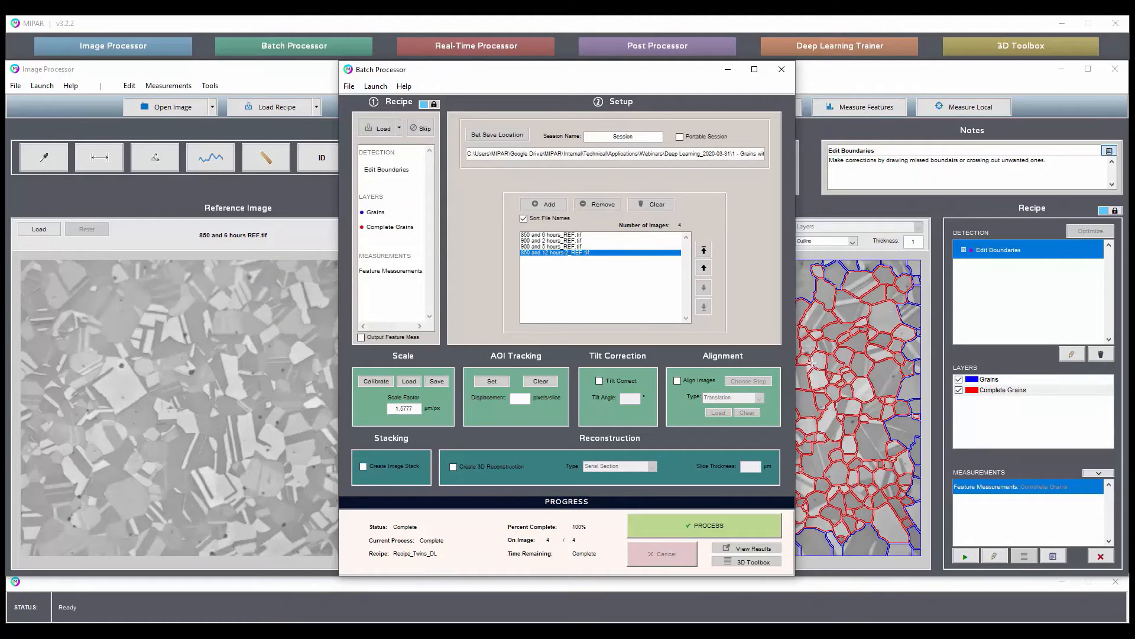
pyautogui.click(758, 548)
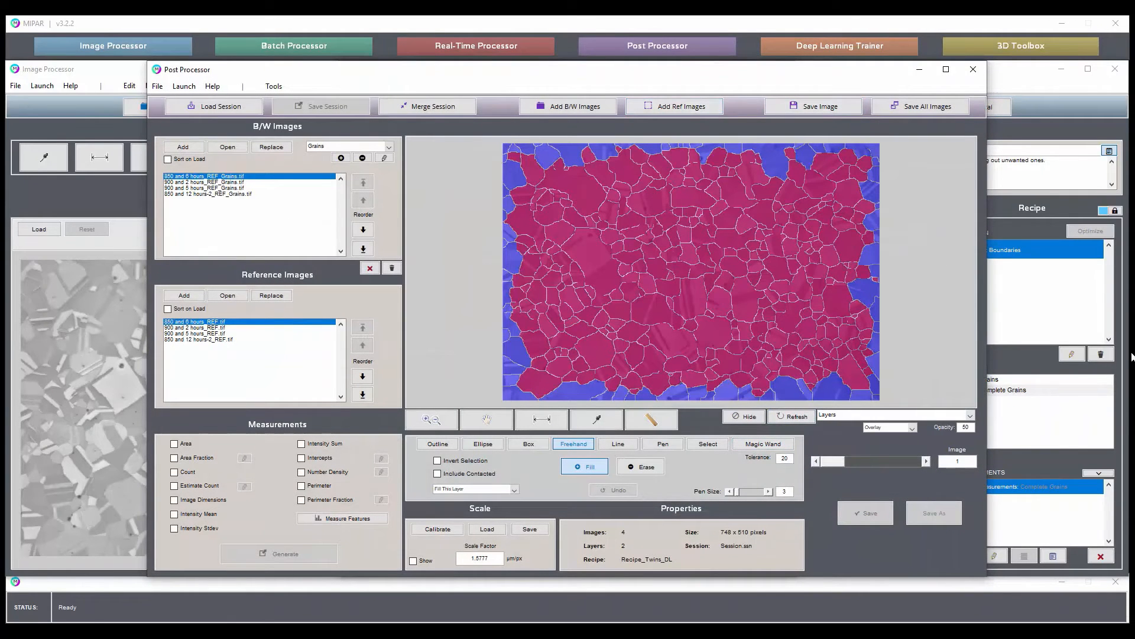
# Open the batch's measurements.csv in Excel and widen columns A and B to fit the image names and mean equivalent diameter heading.
pyautogui.click(1007, 209)
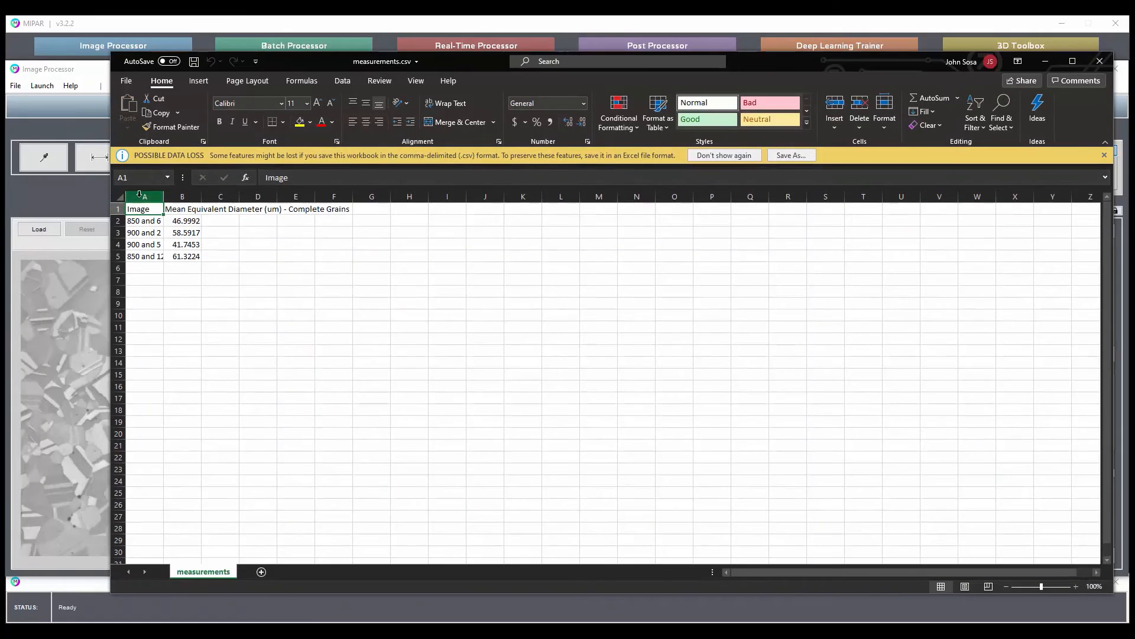
pyautogui.moveTo(145, 196); pyautogui.dragTo(186, 197)
pyautogui.doubleClick(201, 197)
pyautogui.click(477, 279)
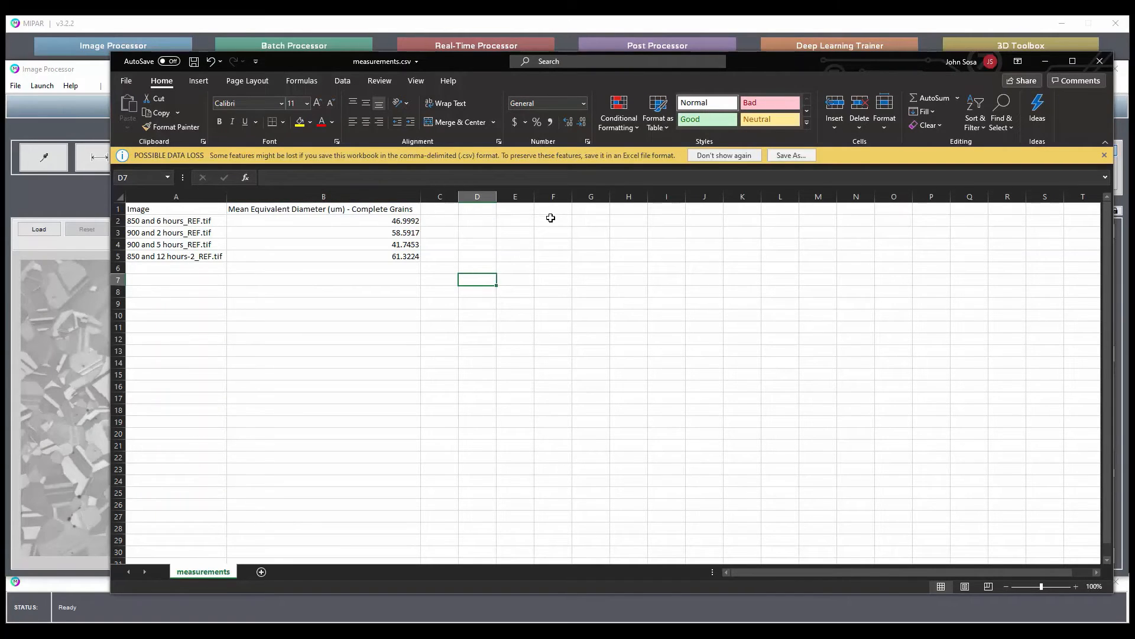
# Review the image names and mean equivalent diameters in A1:B5, and close measurements.csv without saving changes.
pyautogui.click(347, 253)
pyautogui.moveTo(201, 206); pyautogui.dragTo(340, 256)
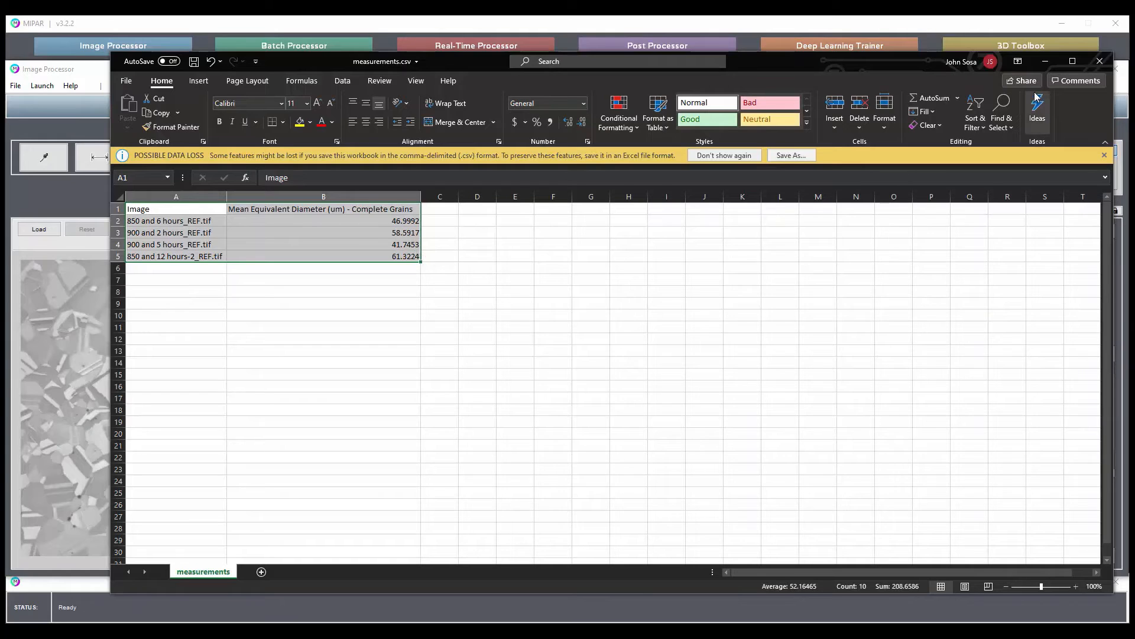
pyautogui.click(1100, 61)
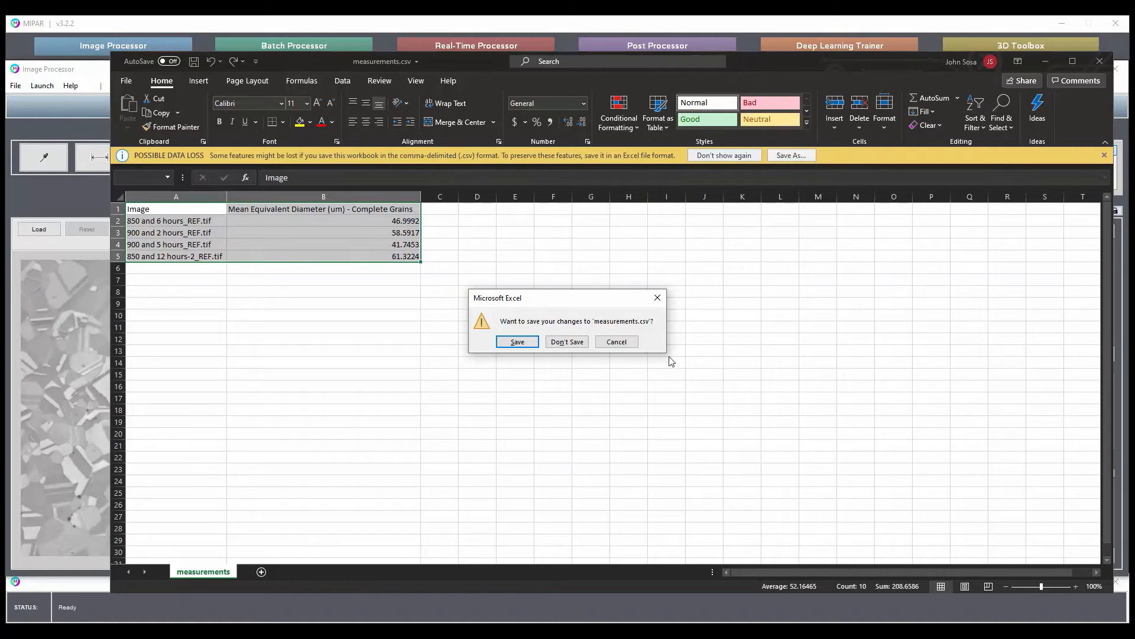
pyautogui.click(583, 341)
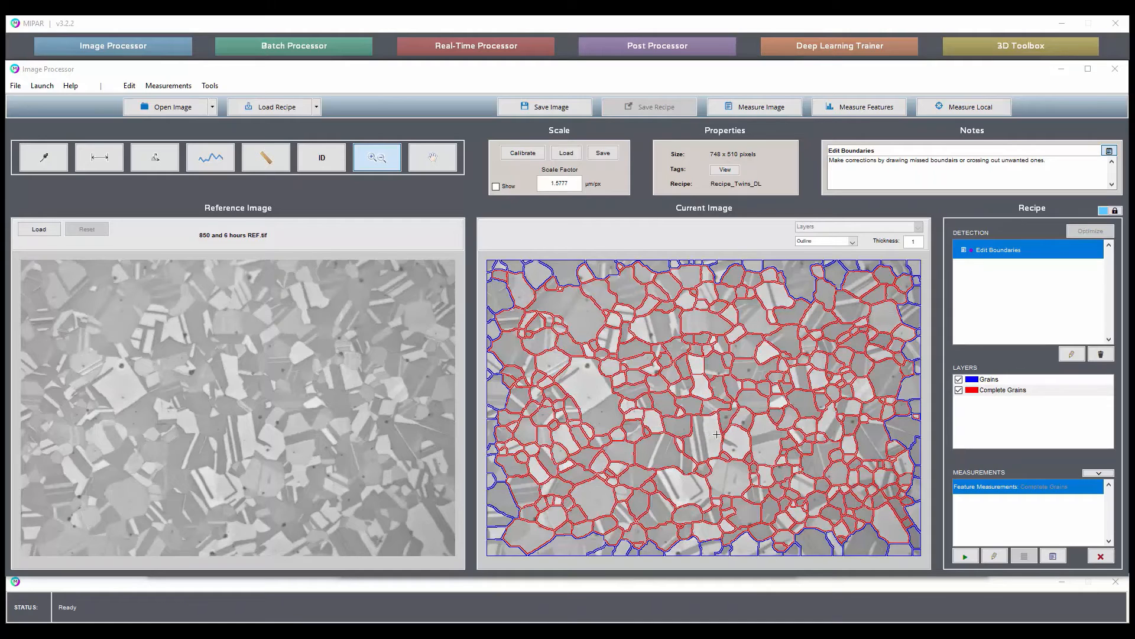
# Switch to the Post Processor, go to the 900 and 5 hours image, and show its layers as outlines with thickness 1.
pyautogui.moveTo(745, 630)
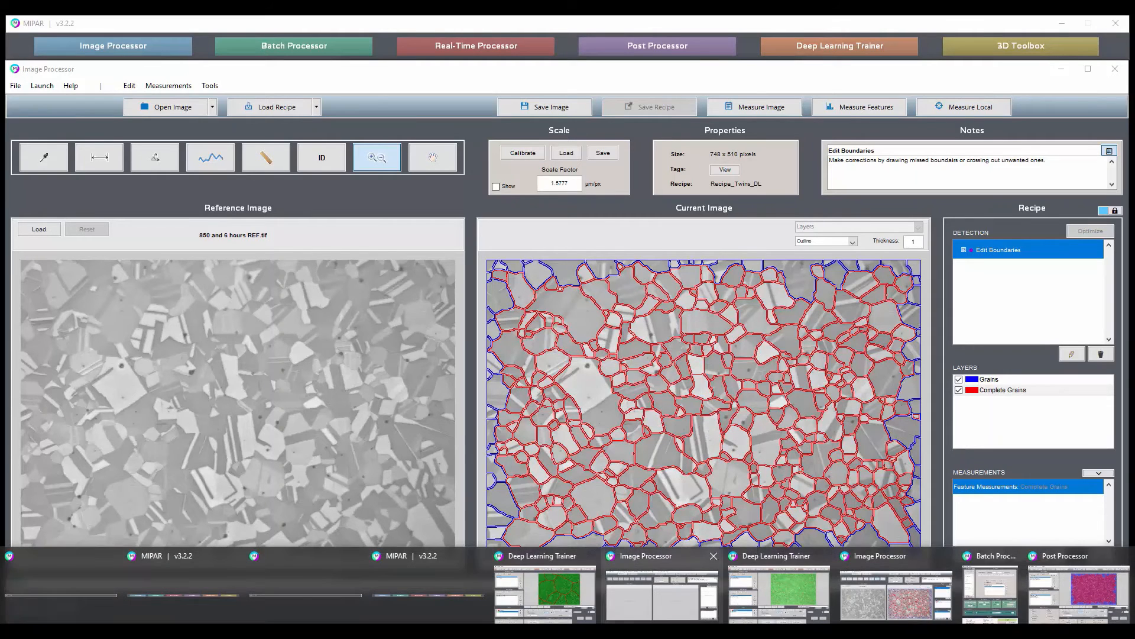
pyautogui.click(1079, 591)
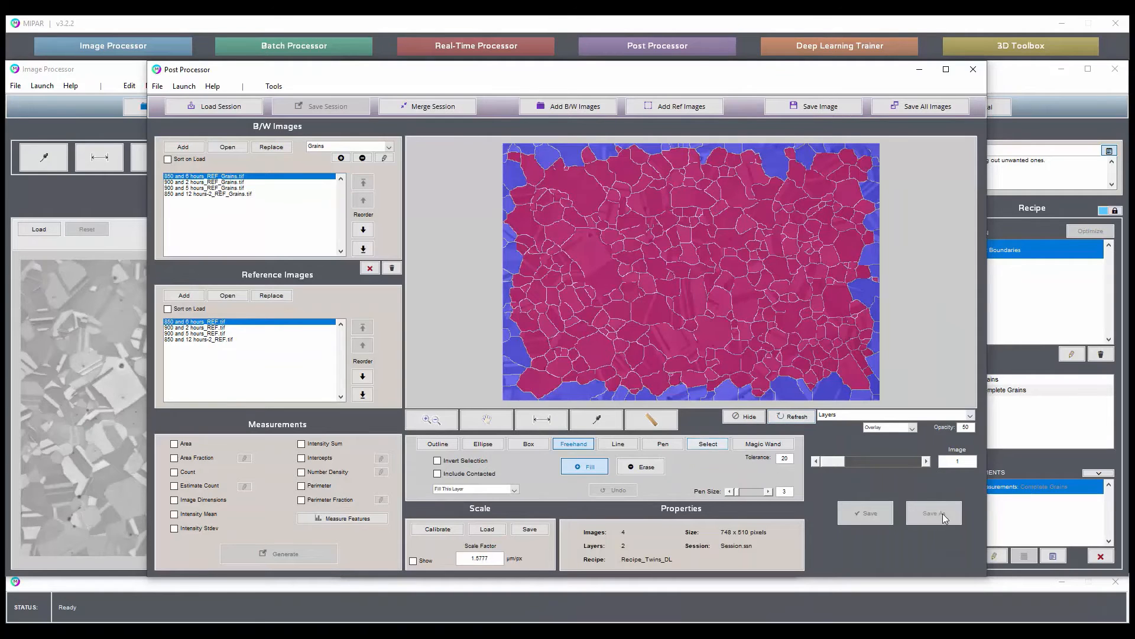
pyautogui.click(926, 461)
pyautogui.click(926, 461)
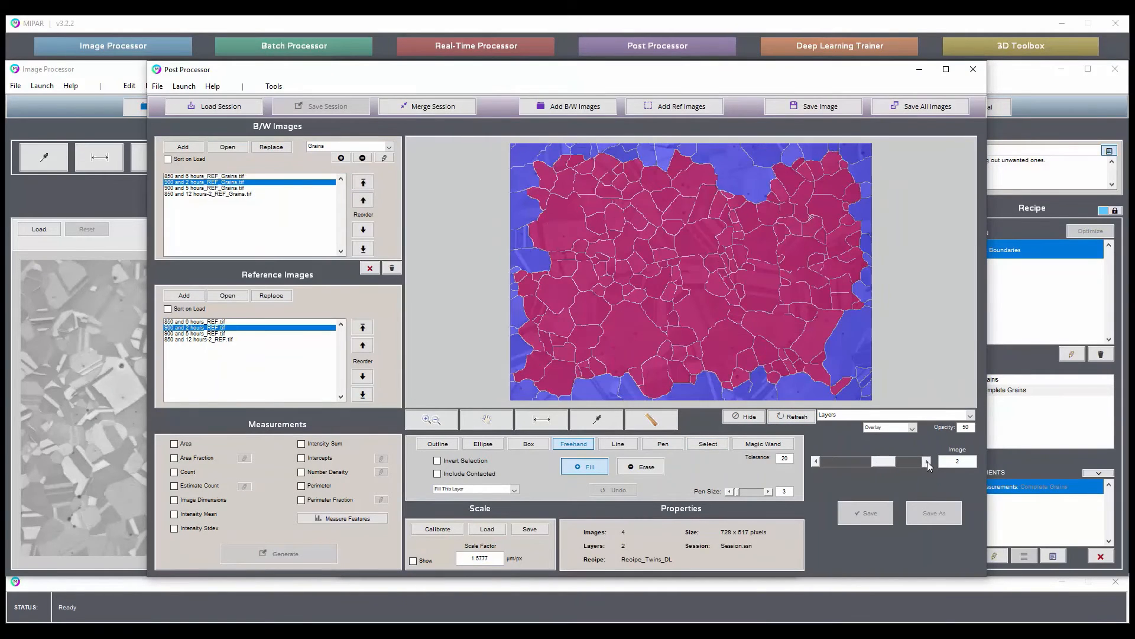
pyautogui.click(890, 427)
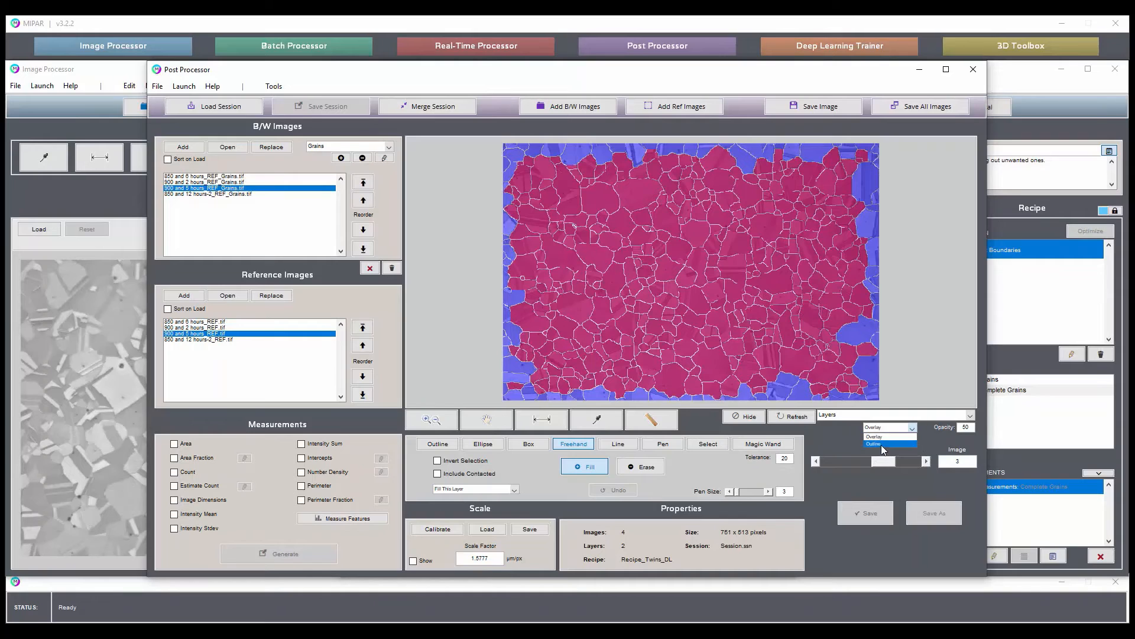
pyautogui.click(887, 436)
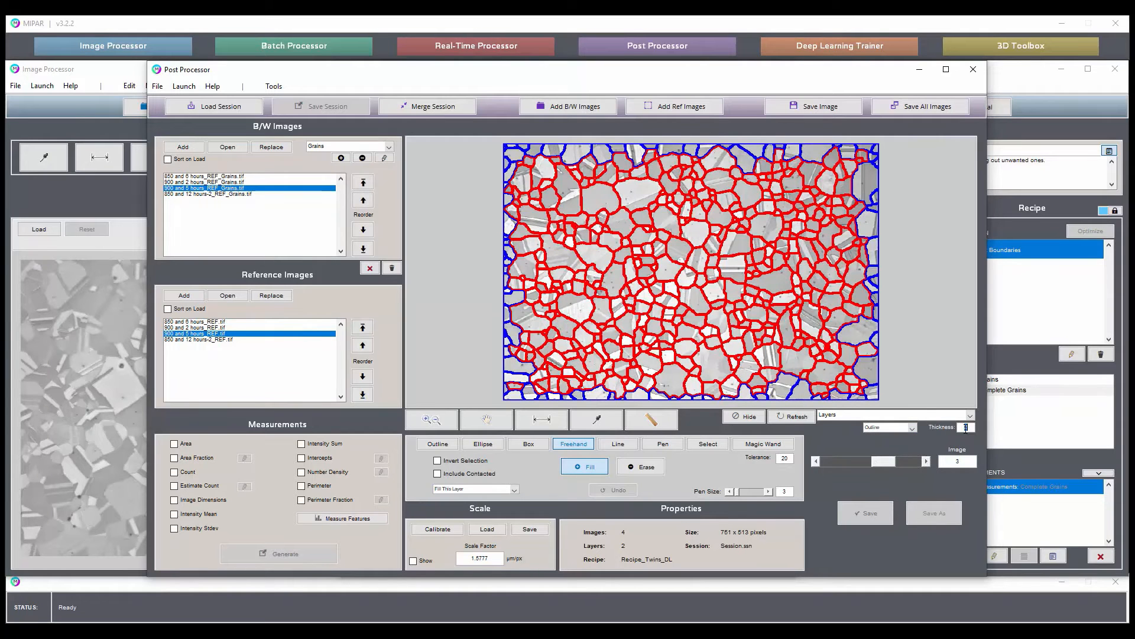
pyautogui.press('Return')
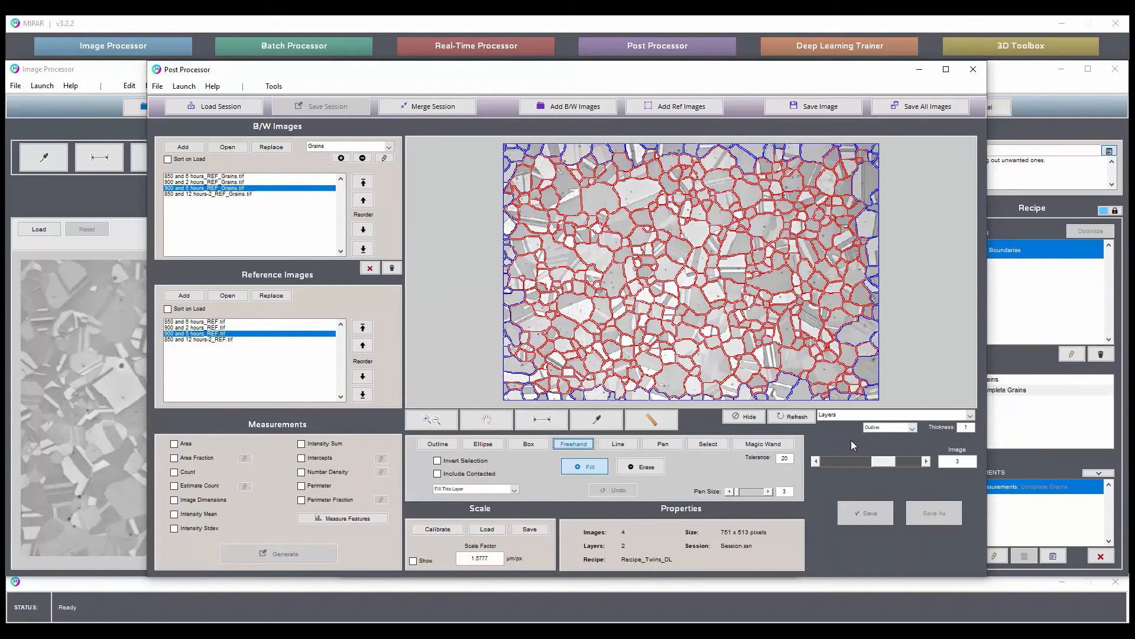
# Check the outlines on the 850 and 12 hours-2 image and return to the 900 and 2 hours image.
pyautogui.click(926, 461)
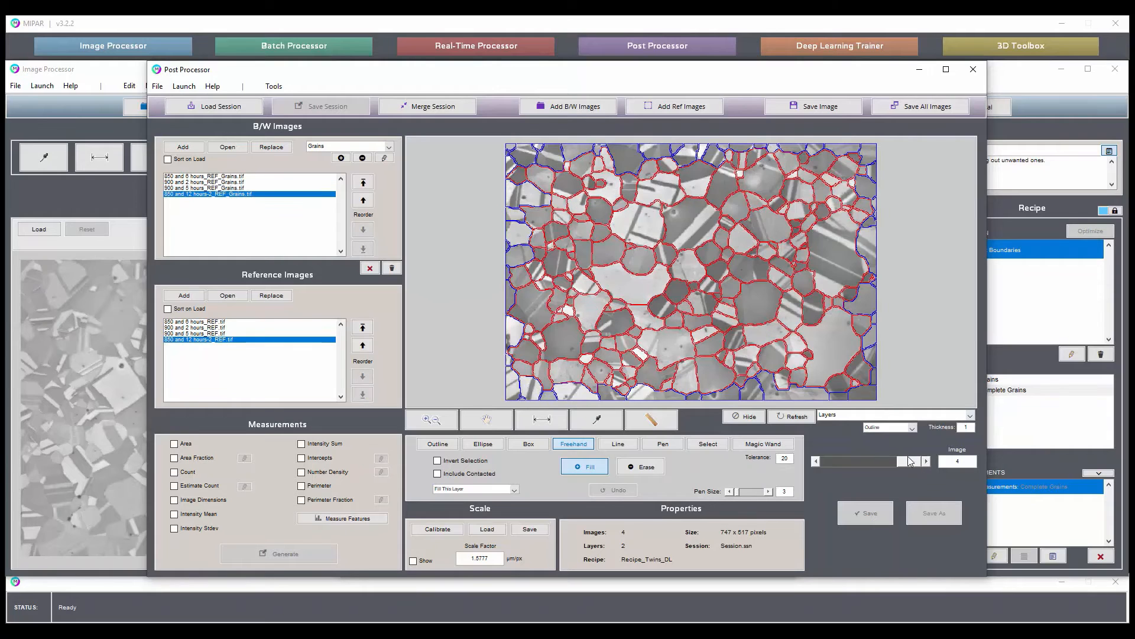
pyautogui.click(815, 461)
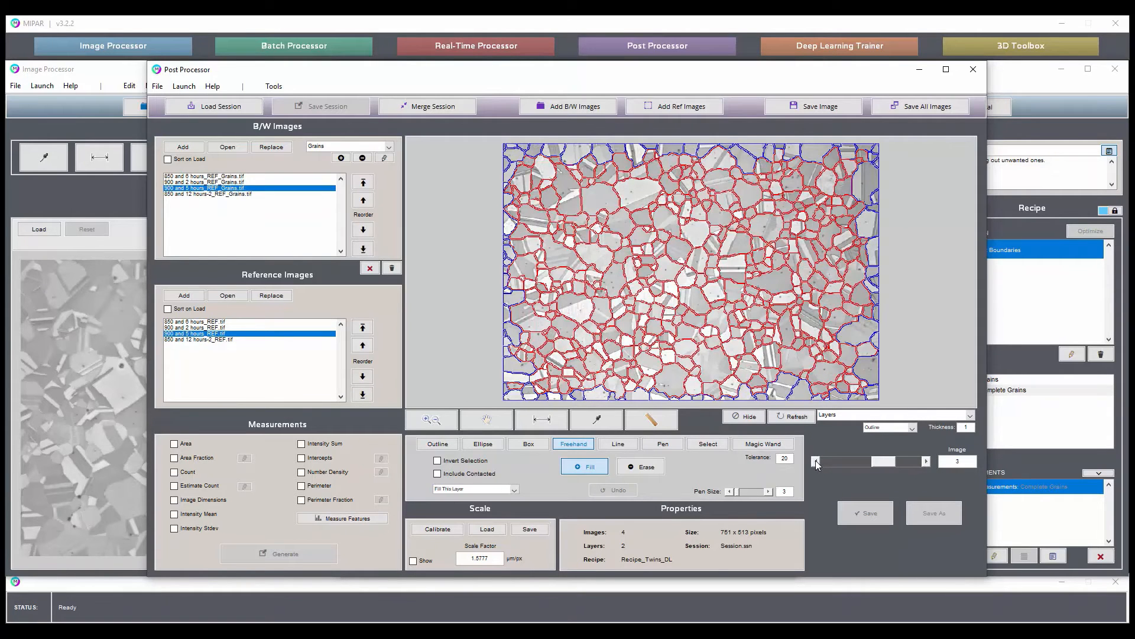
pyautogui.click(815, 460)
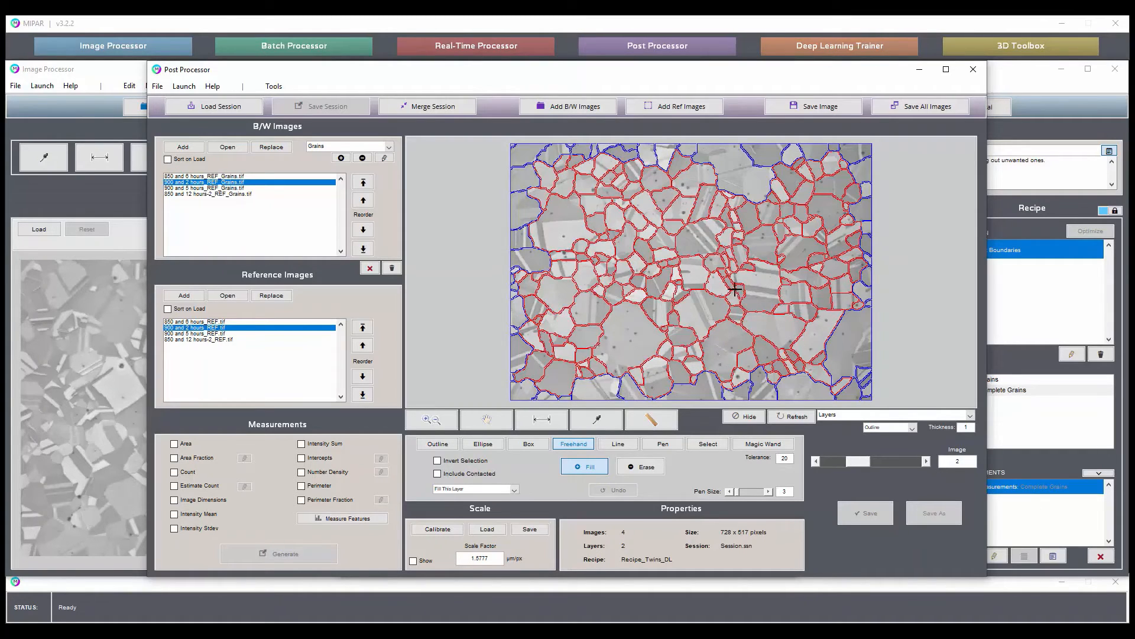
# Measure the Caliper Diameter of features in only the Complete Grains layer and view the measurements.
pyautogui.click(350, 520)
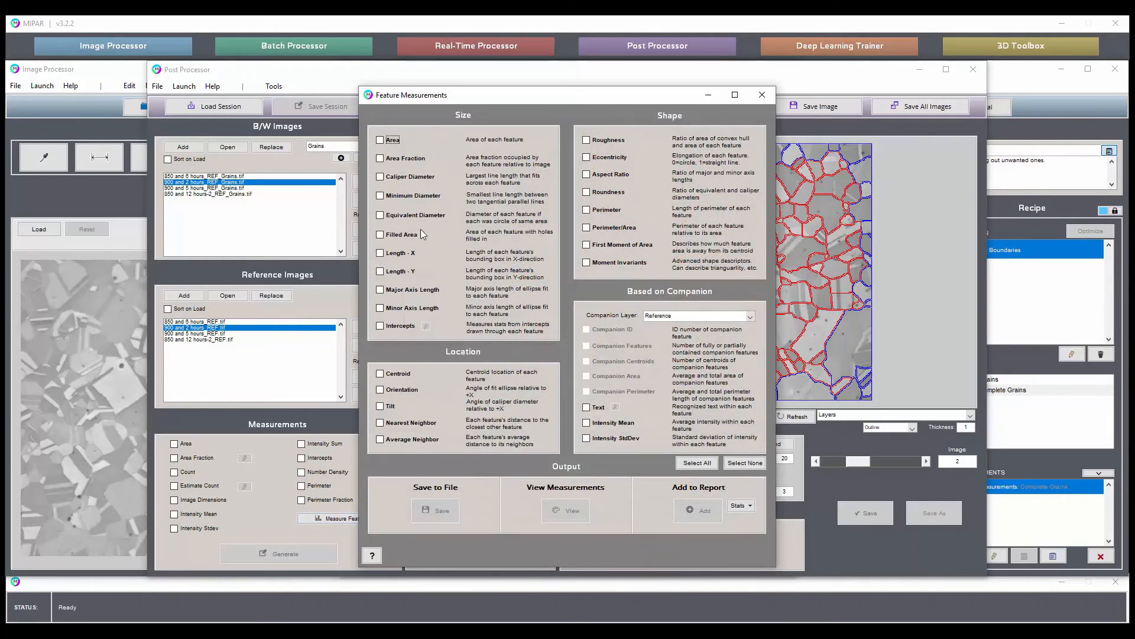
pyautogui.click(404, 177)
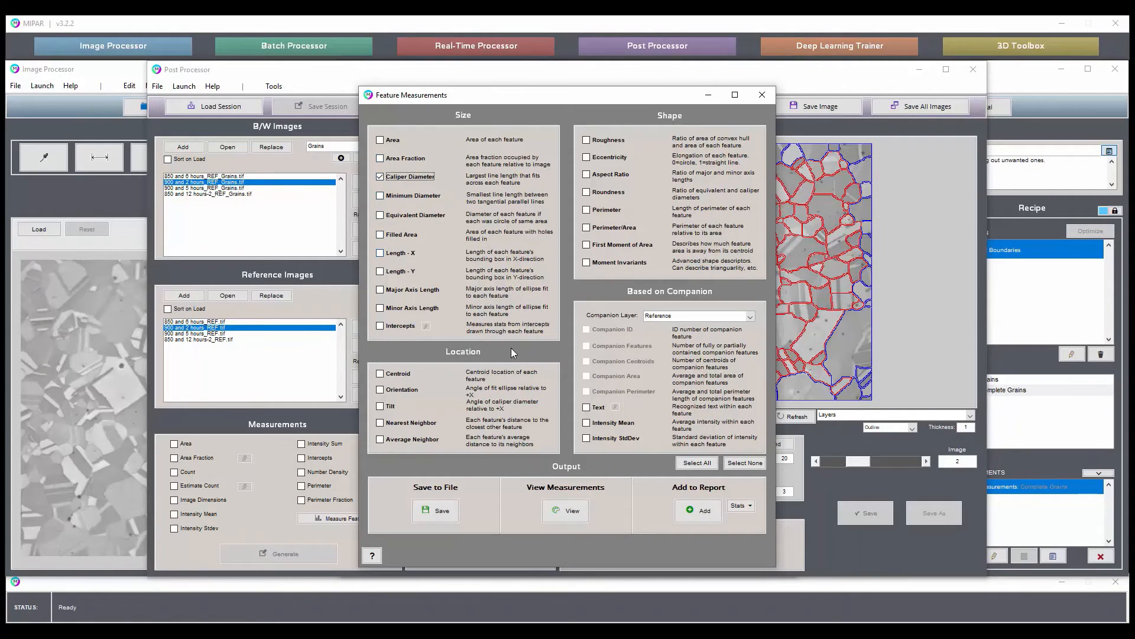
pyautogui.click(572, 512)
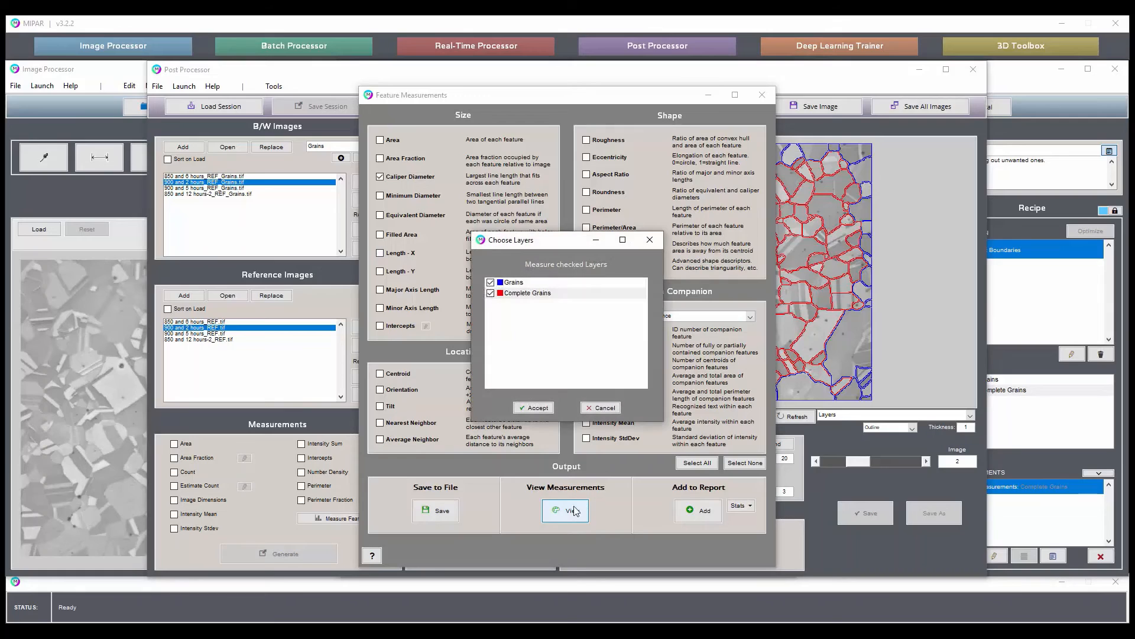
pyautogui.click(490, 282)
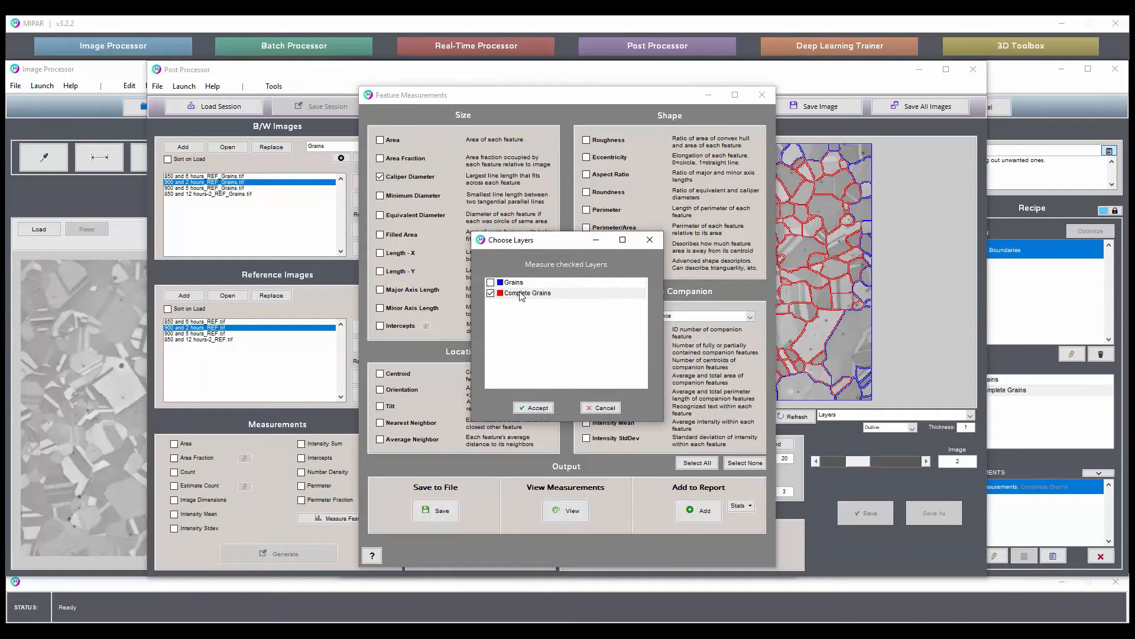
pyautogui.click(540, 407)
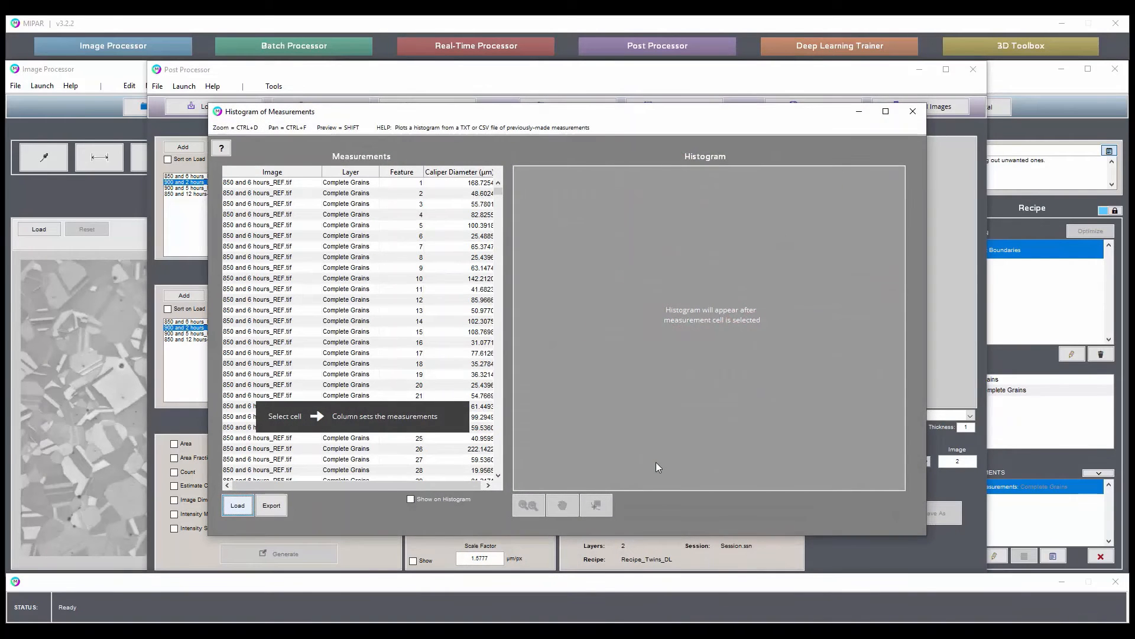
# Plot the histogram of the Caliper Diameter measurements and generate a printable report from it.
pyautogui.moveTo(499, 192); pyautogui.dragTo(498, 227)
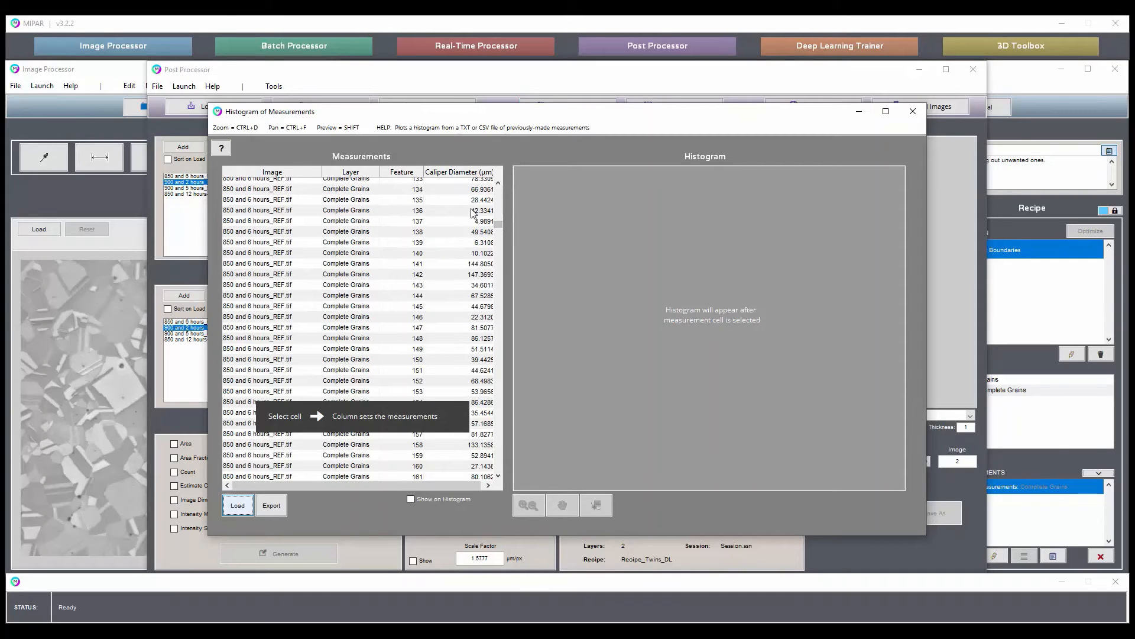
pyautogui.click(475, 210)
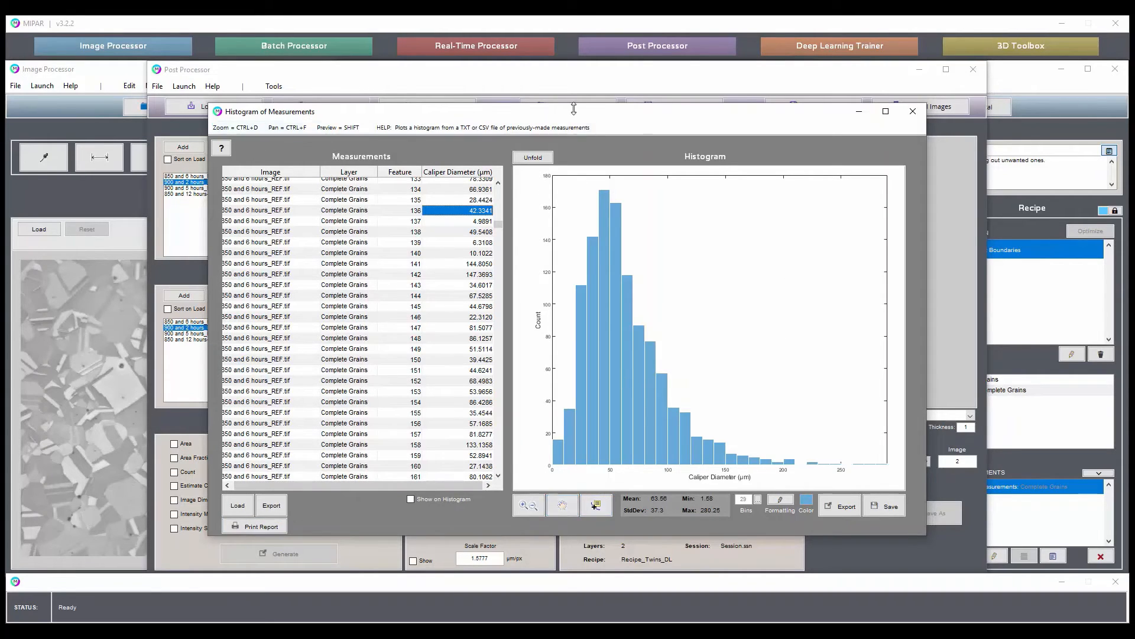
pyautogui.moveTo(573, 109); pyautogui.dragTo(573, 141)
pyautogui.click(279, 559)
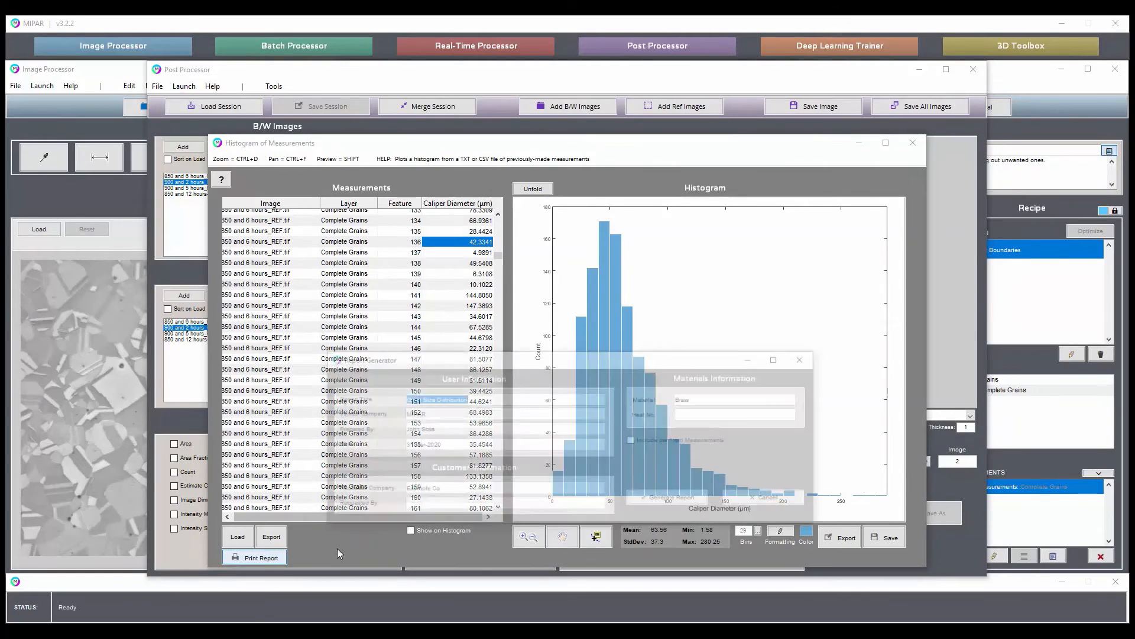
pyautogui.click(693, 503)
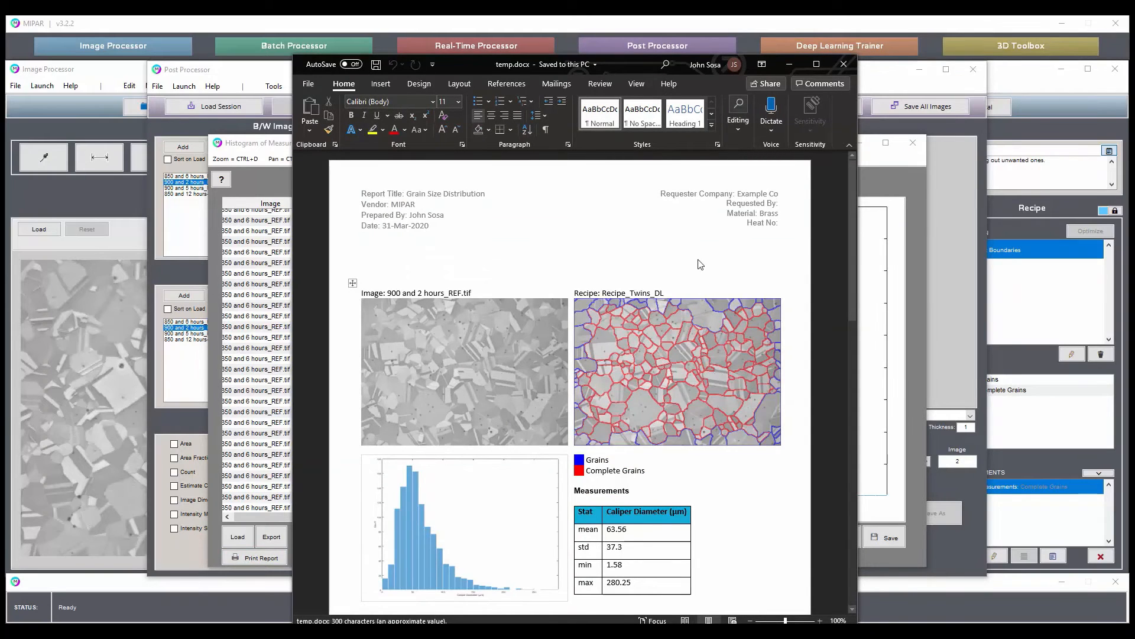
# Review the generated grain size report from start to end, and close it along with the measurement histogram.
pyautogui.scroll(-3, 515, 466)
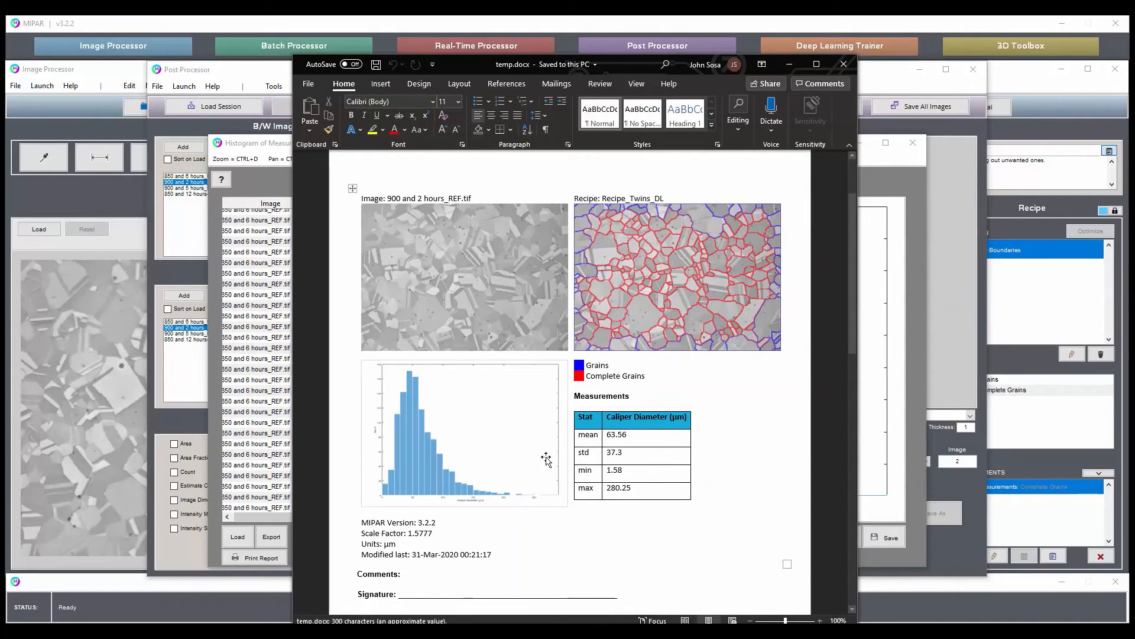
pyautogui.scroll(-4, 539, 448)
pyautogui.scroll(7, 544, 443)
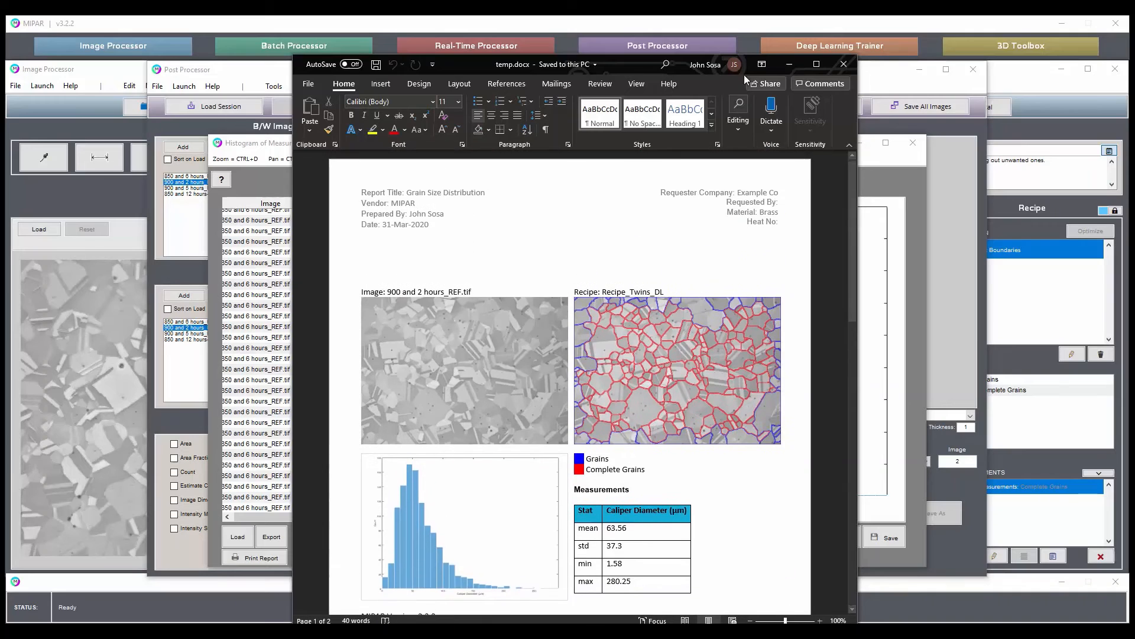
pyautogui.click(843, 64)
pyautogui.click(913, 144)
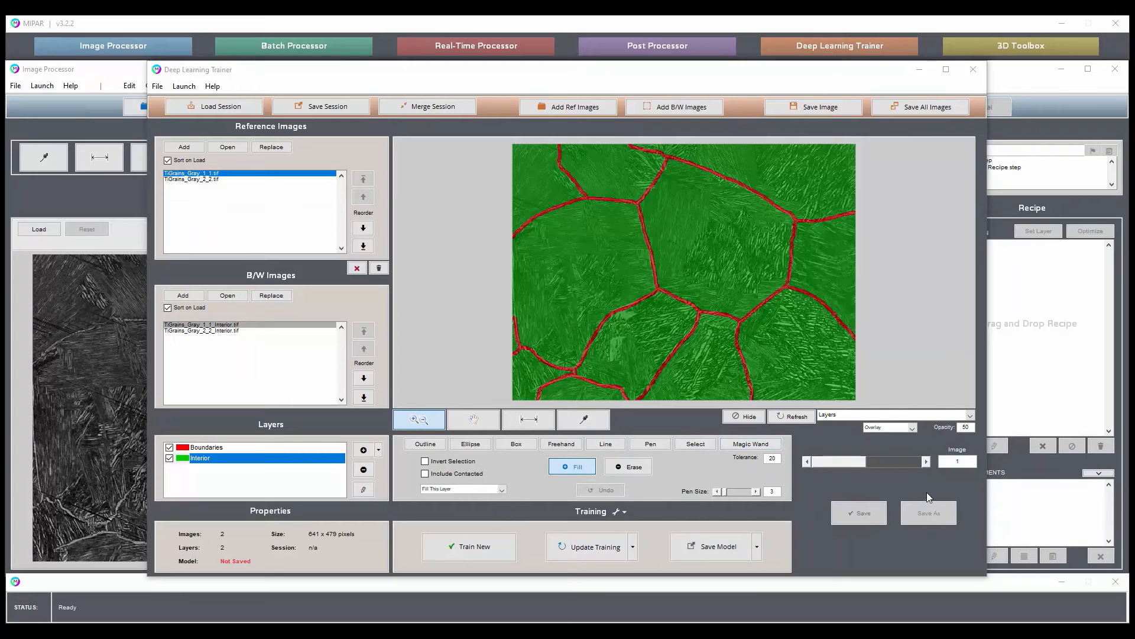
# Check the layers on both TiGrains training images, and save and apply the trained model as Model.dlm.
pyautogui.click(926, 462)
pyautogui.click(808, 462)
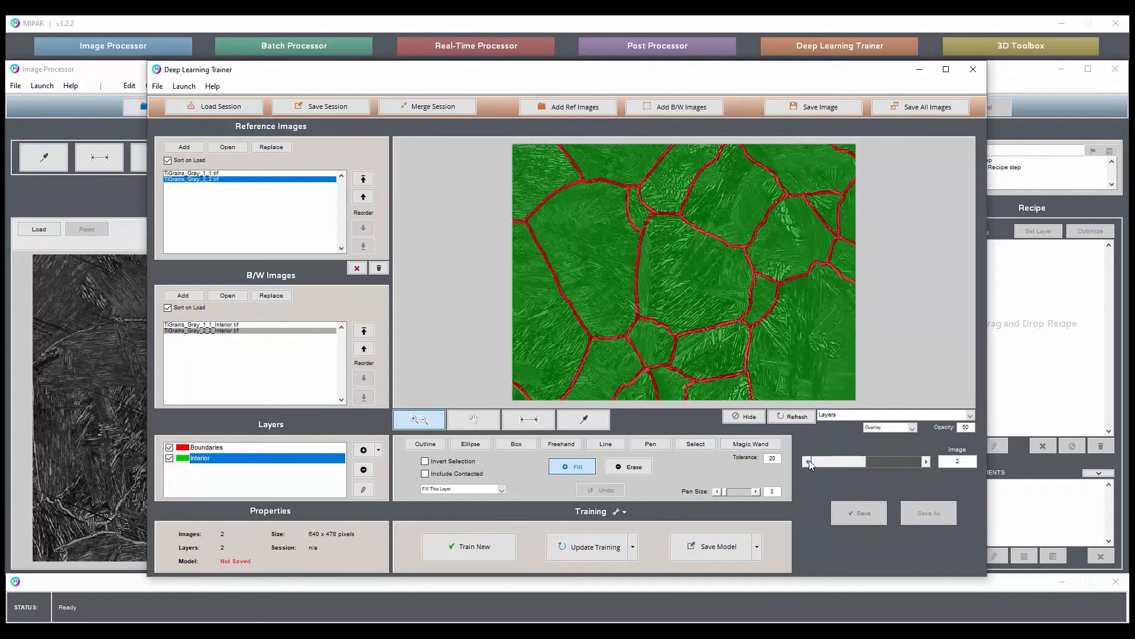
pyautogui.click(757, 546)
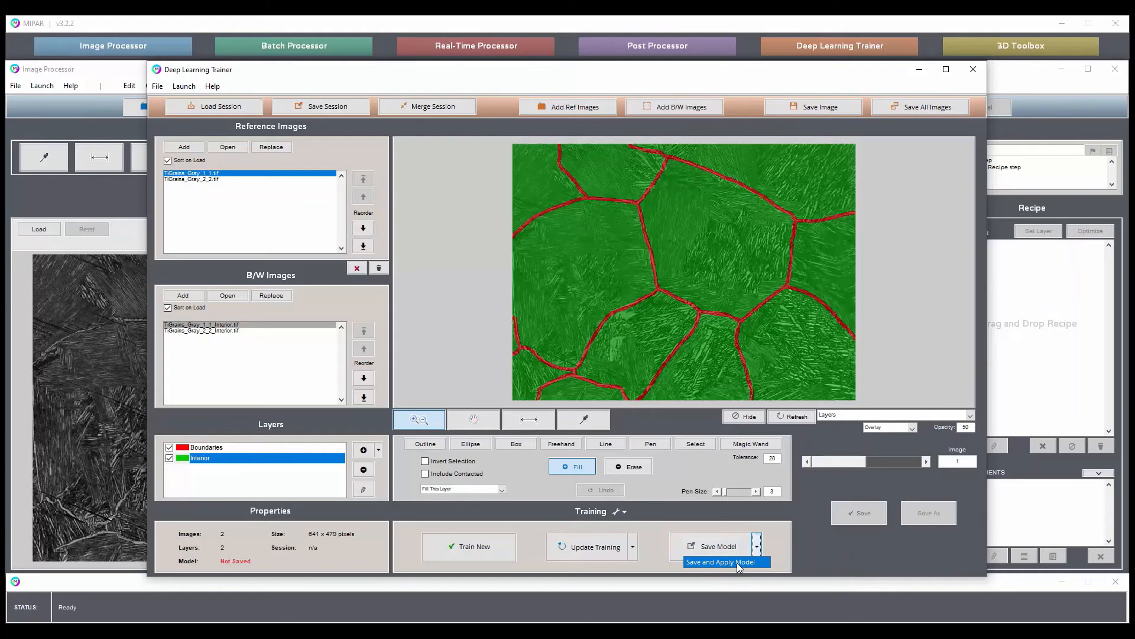
pyautogui.click(738, 563)
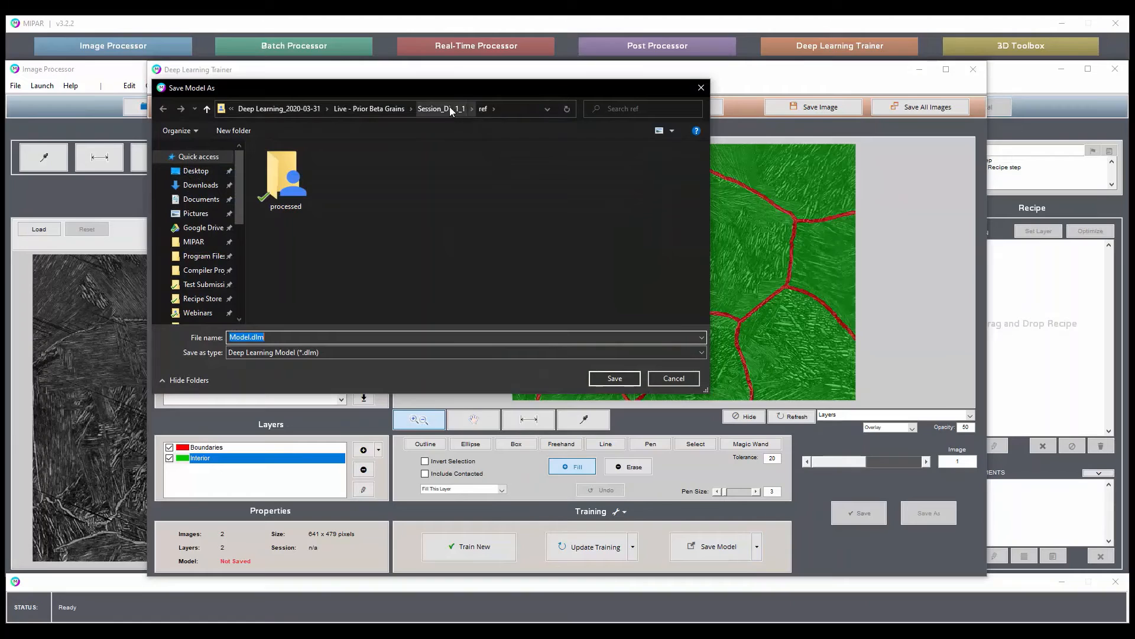
pyautogui.click(620, 379)
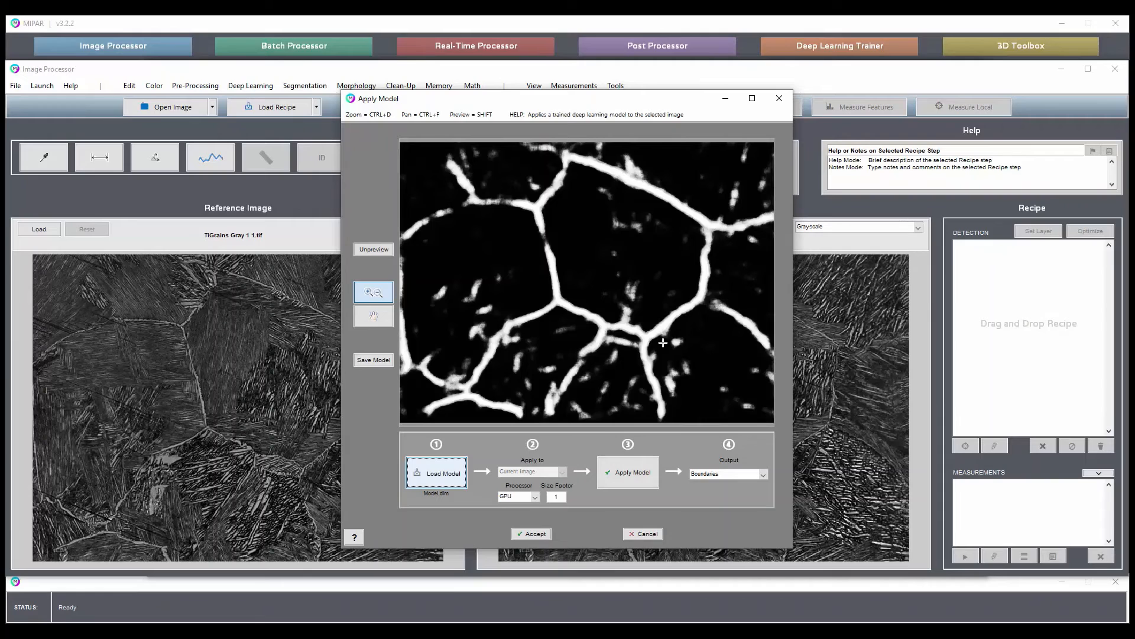
# Compare the model's Boundaries output with the original TiGrains image several times, and accept the applied model.
pyautogui.click(375, 249)
pyautogui.click(374, 249)
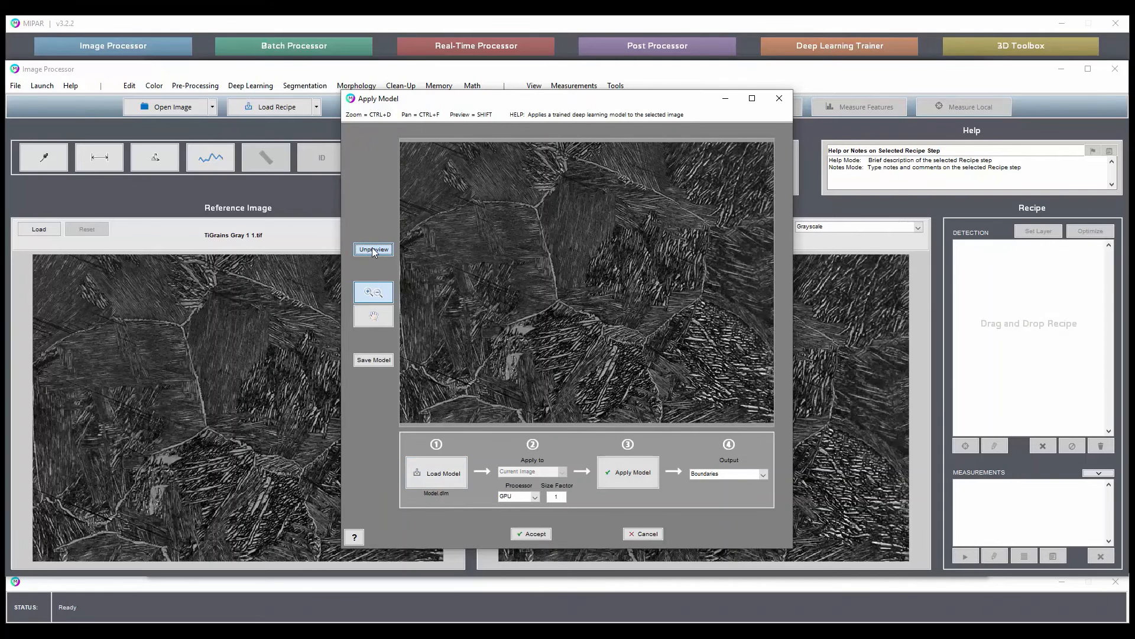
pyautogui.click(374, 251)
pyautogui.click(373, 250)
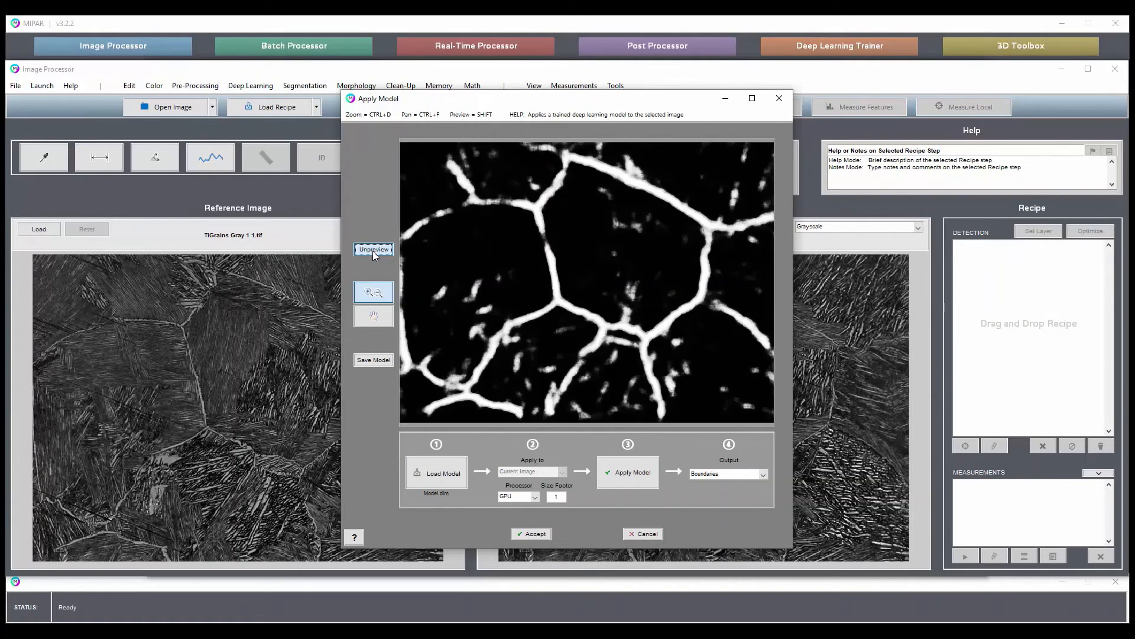
pyautogui.click(373, 250)
pyautogui.click(374, 251)
pyautogui.click(374, 250)
pyautogui.click(374, 250)
pyautogui.click(373, 250)
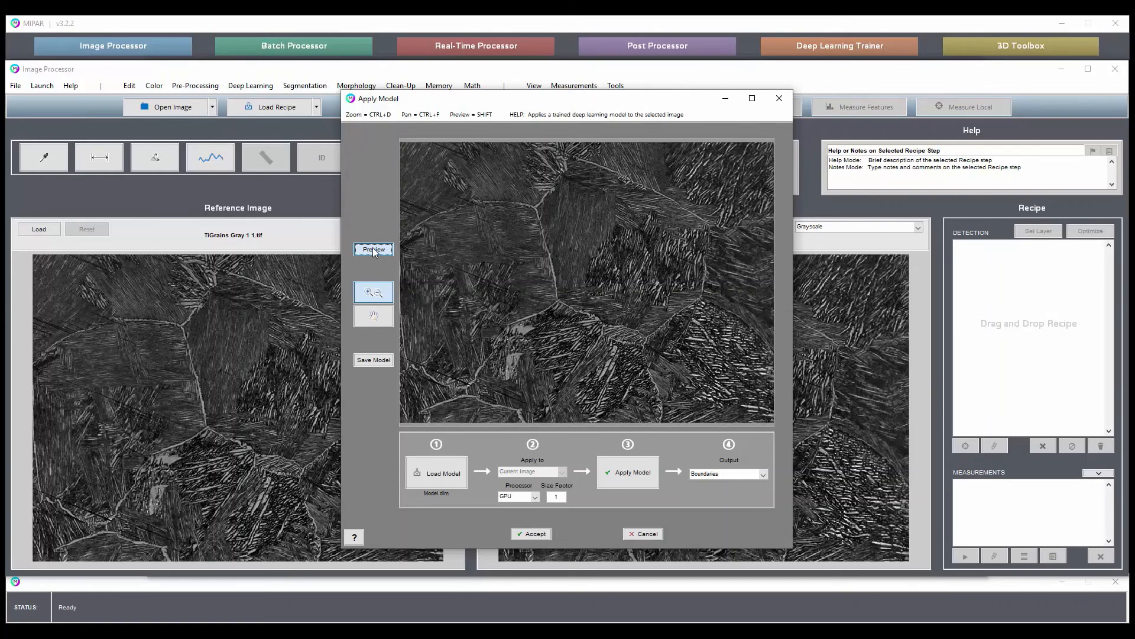
pyautogui.click(374, 250)
pyautogui.click(373, 250)
pyautogui.click(374, 250)
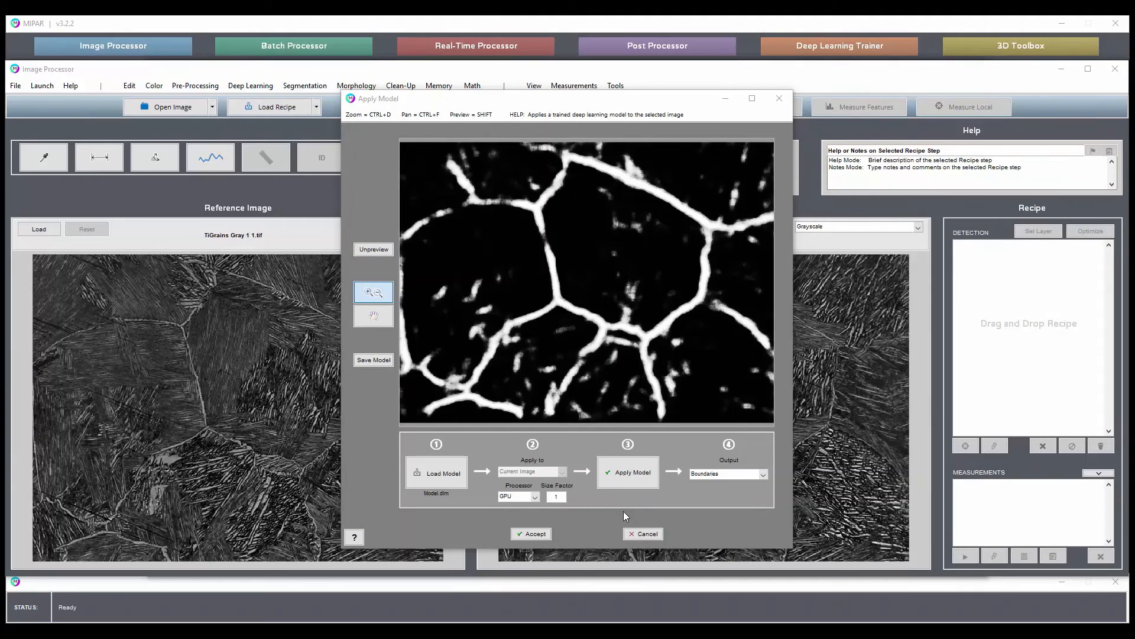
pyautogui.click(535, 534)
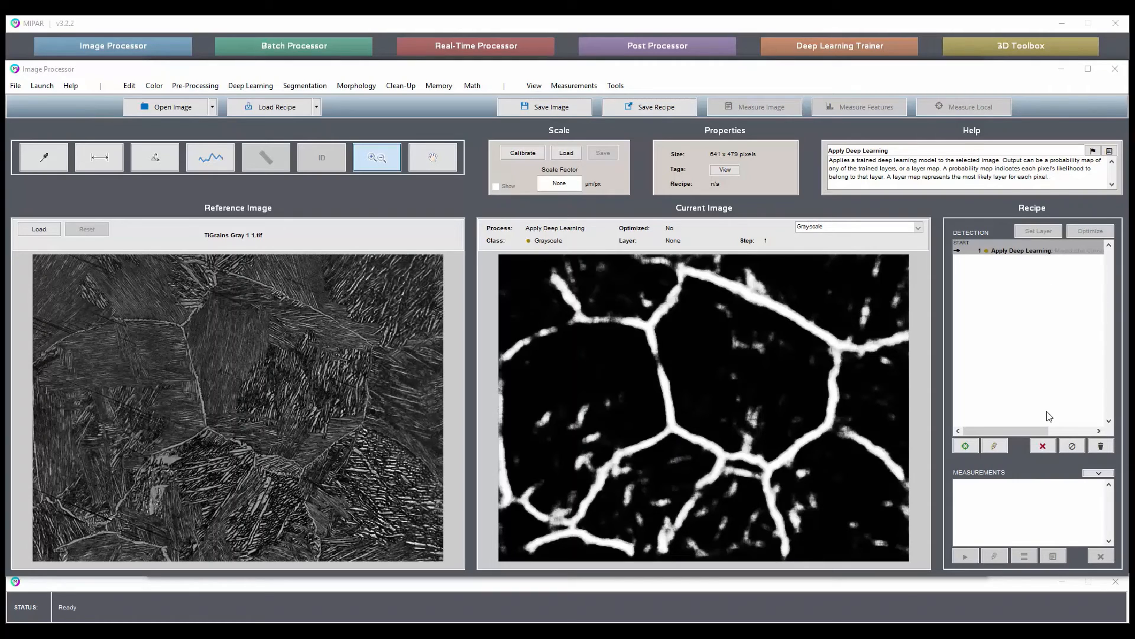
# Load the recipe Recipe_PriorBeta_DL and run it on the TiGrains reference image.
pyautogui.moveTo(1134, 329); pyautogui.dragTo(799, 329)
pyautogui.click(586, 252)
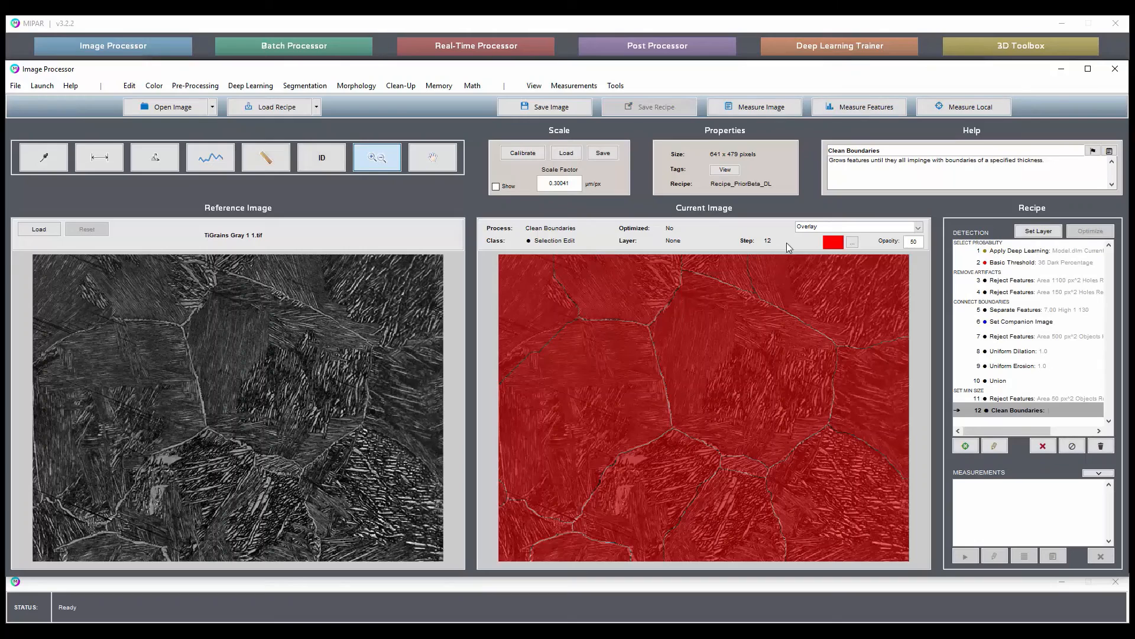
# Show the Clean Boundaries result in B/W and compare it with the Apply Deep Learning output.
pyautogui.click(822, 228)
pyautogui.click(822, 244)
pyautogui.click(813, 230)
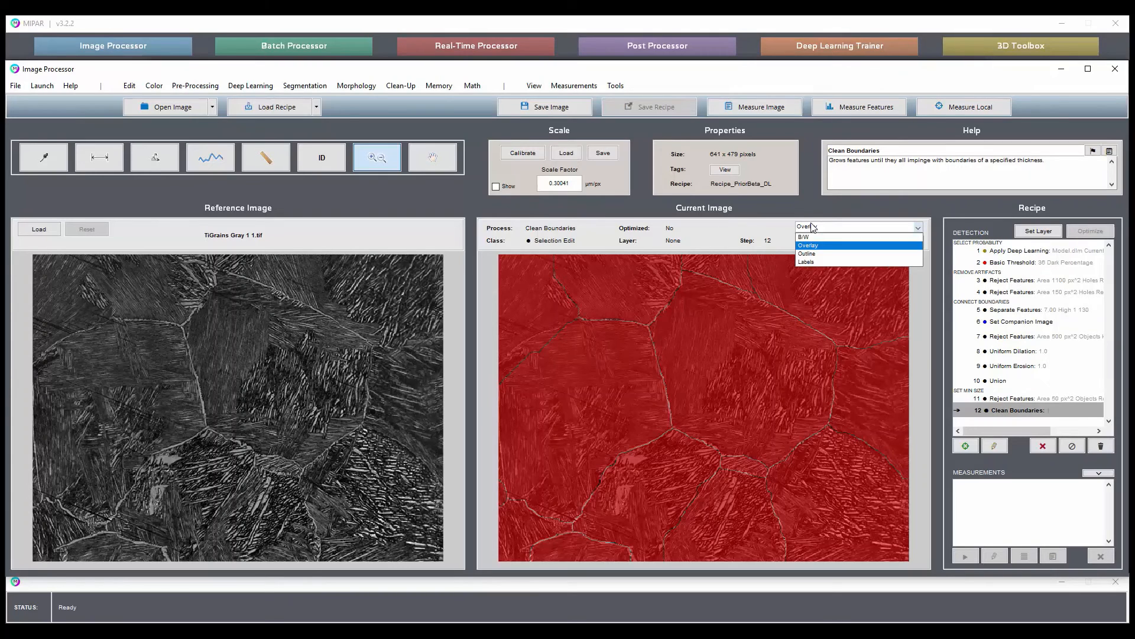
pyautogui.click(810, 237)
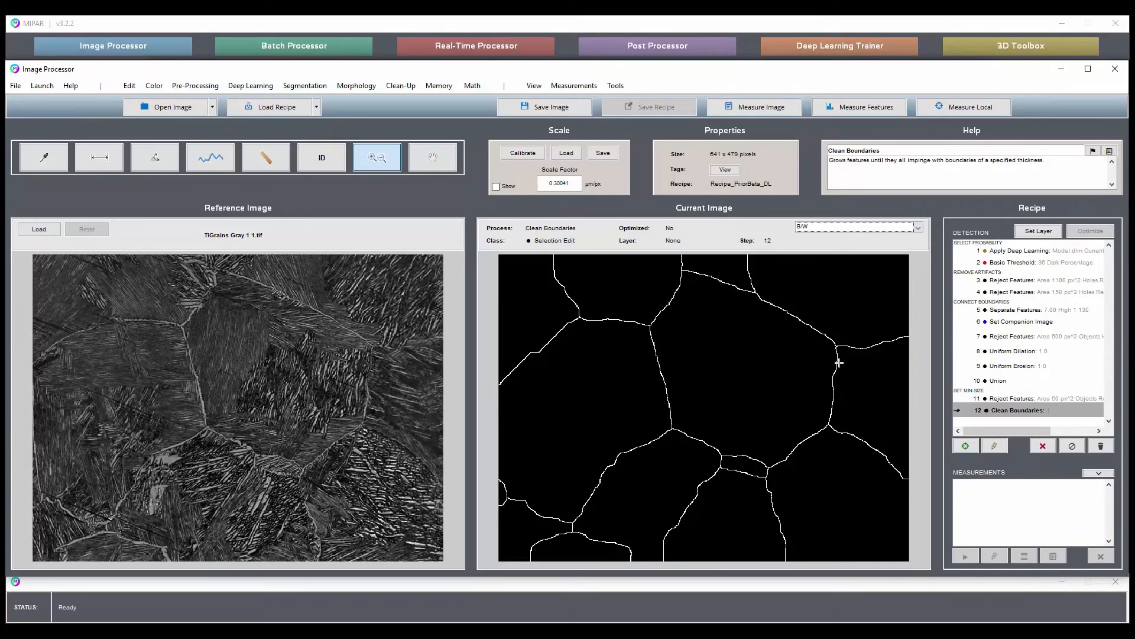
pyautogui.click(1021, 251)
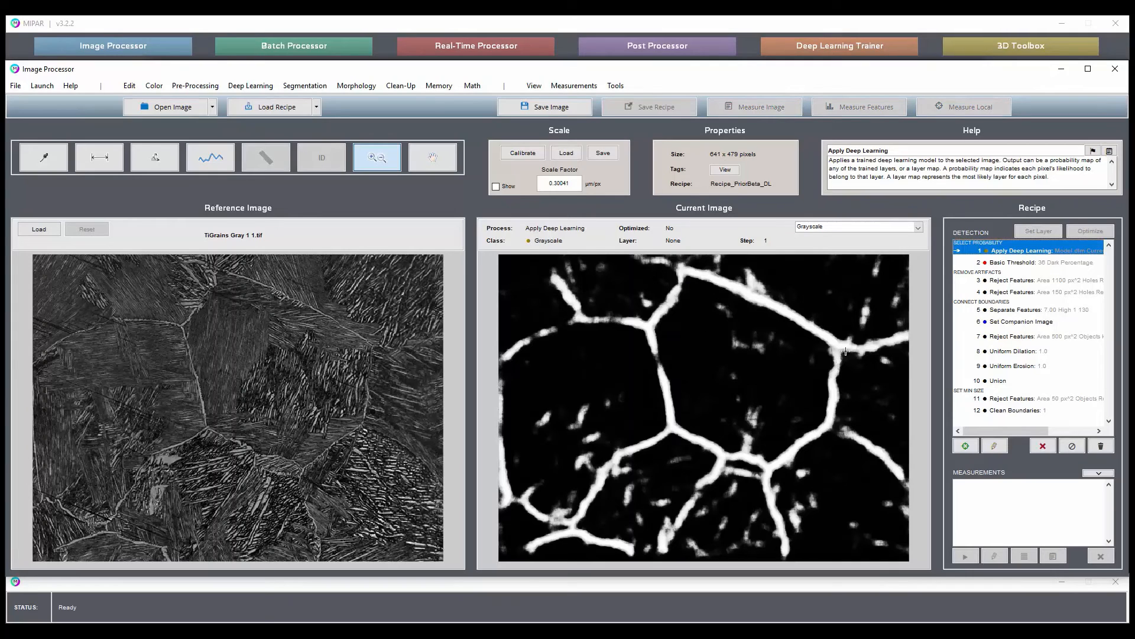
pyautogui.click(1017, 411)
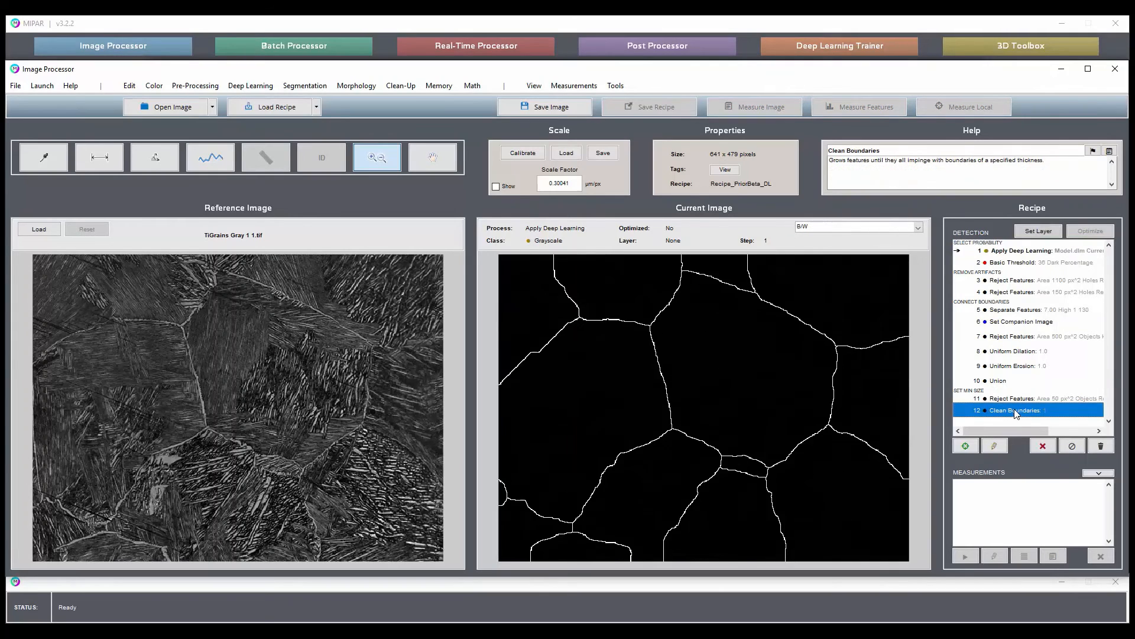
pyautogui.click(1014, 251)
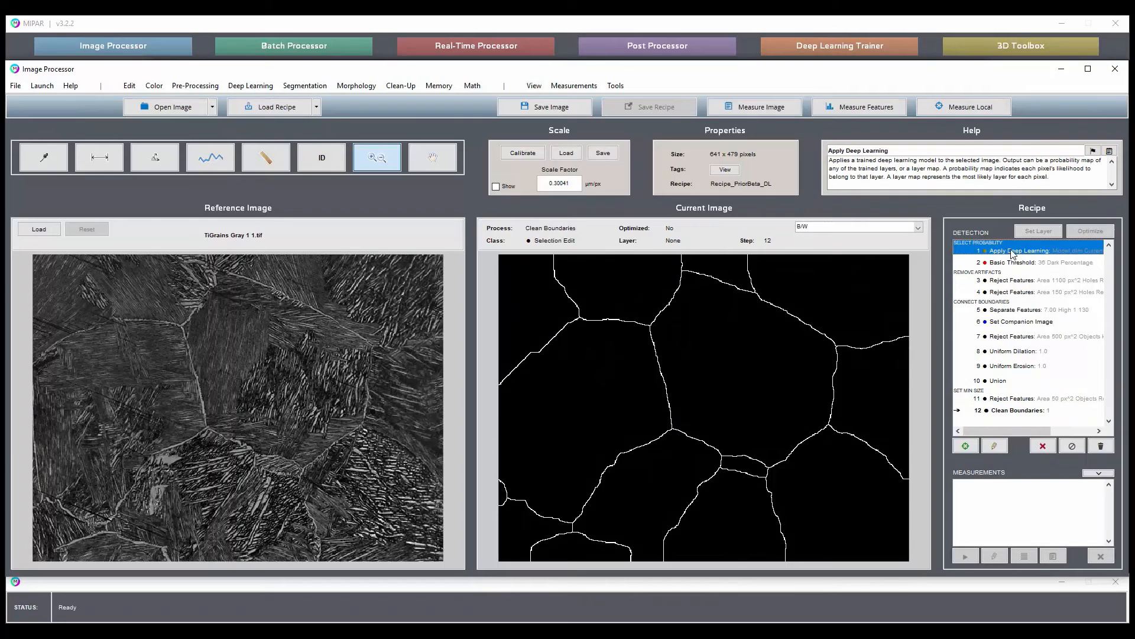
pyautogui.click(1041, 413)
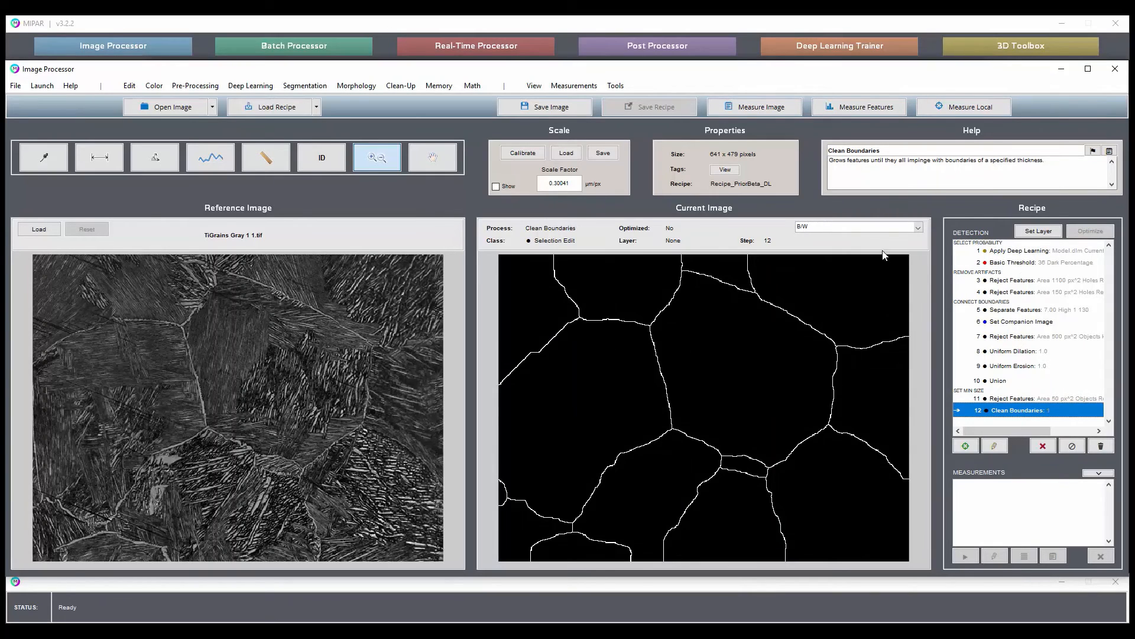
# Review the recipe results from Apply Deep Learning through Basic Threshold, the 150 px^2 Reject Features and Union to Clean Boundaries.
pyautogui.click(1028, 254)
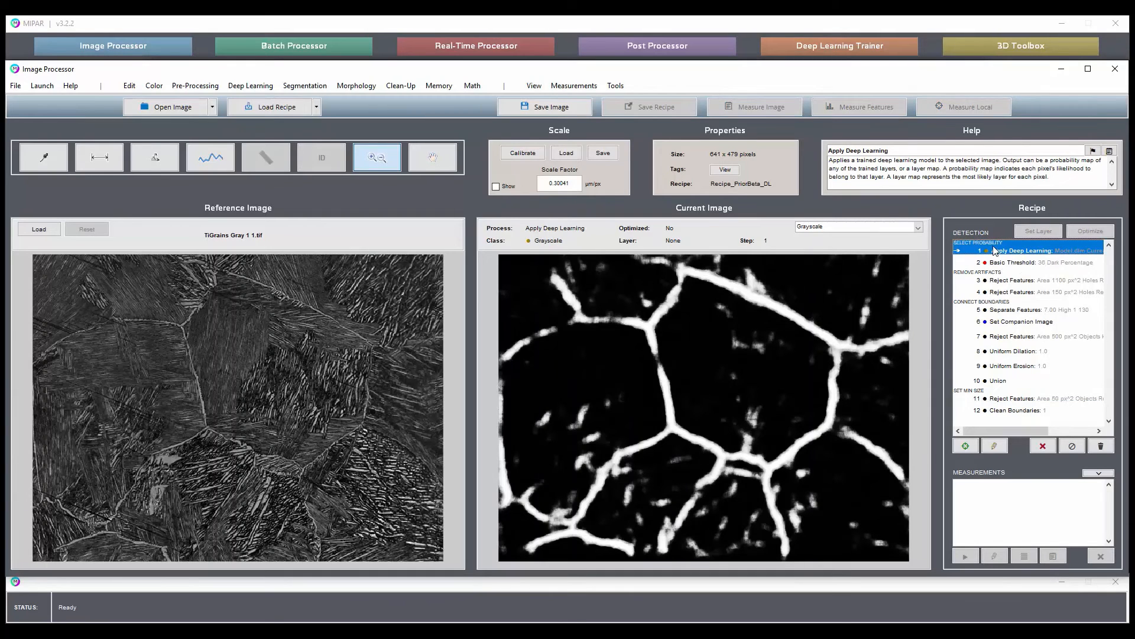
pyautogui.click(1028, 262)
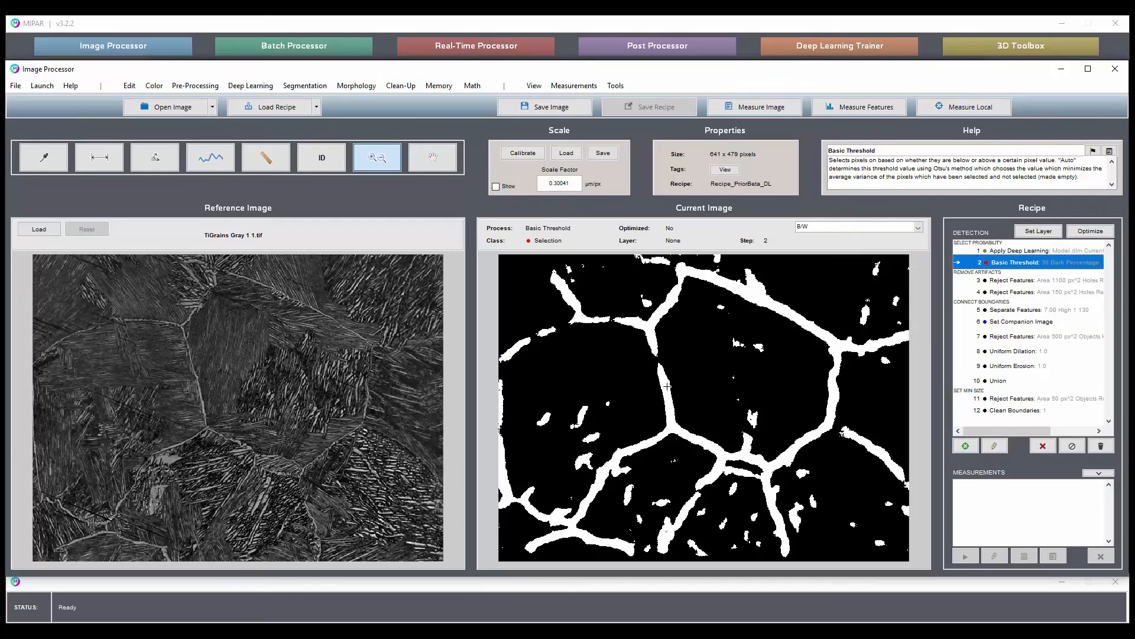
pyautogui.click(1057, 294)
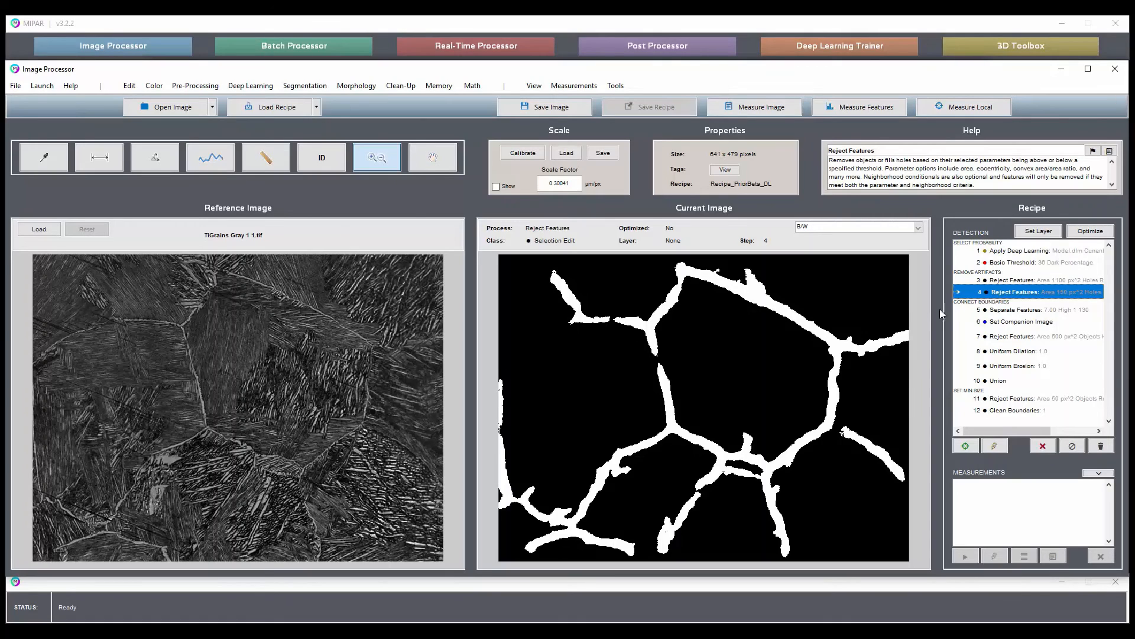
pyautogui.click(1014, 383)
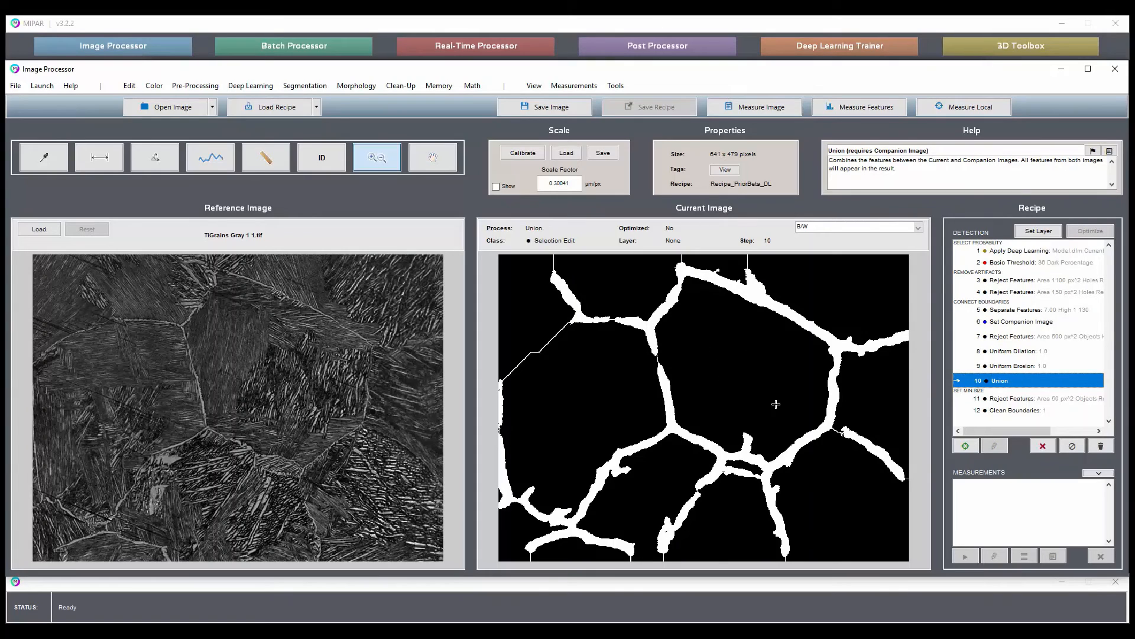
pyautogui.click(1022, 412)
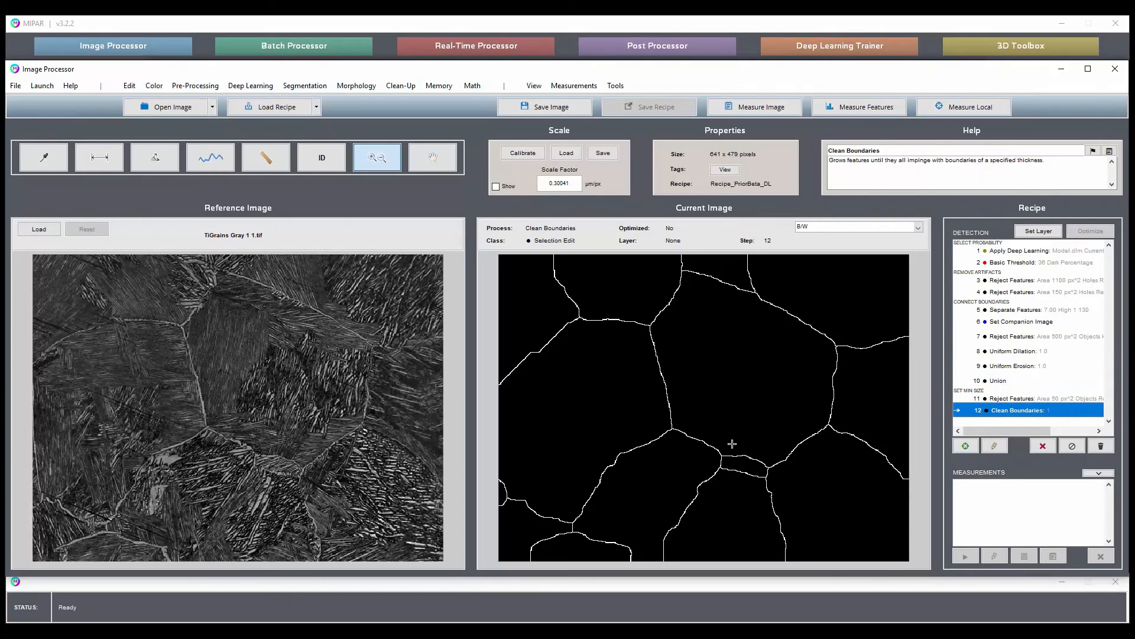
# Display the Clean Boundaries result as an outline, and set it as a layer named Grains.
pyautogui.click(807, 229)
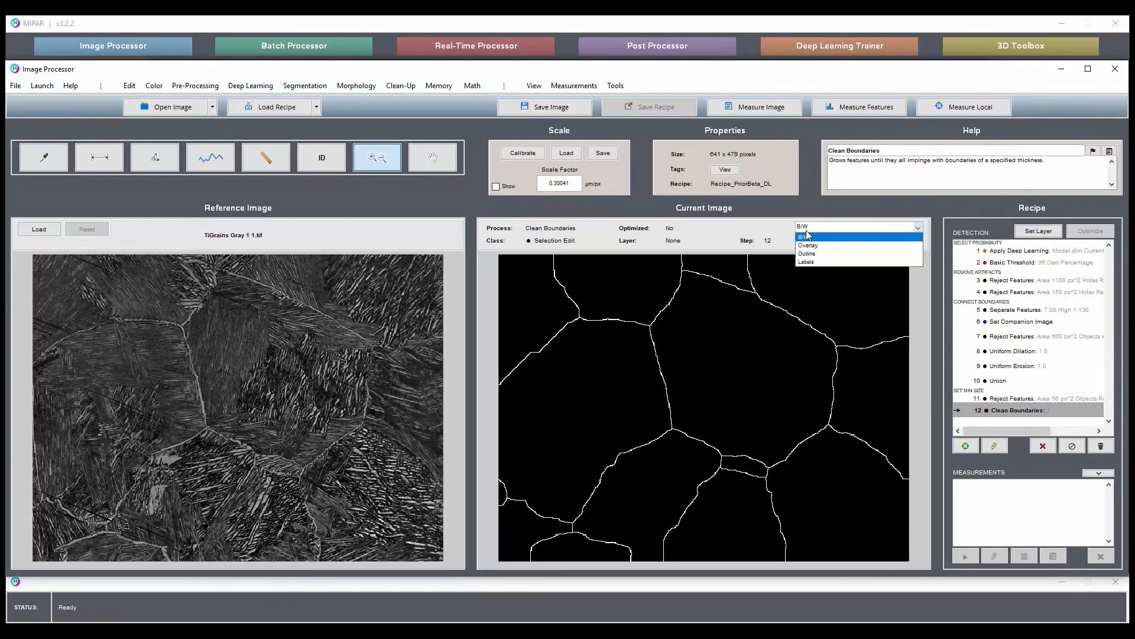
pyautogui.click(806, 252)
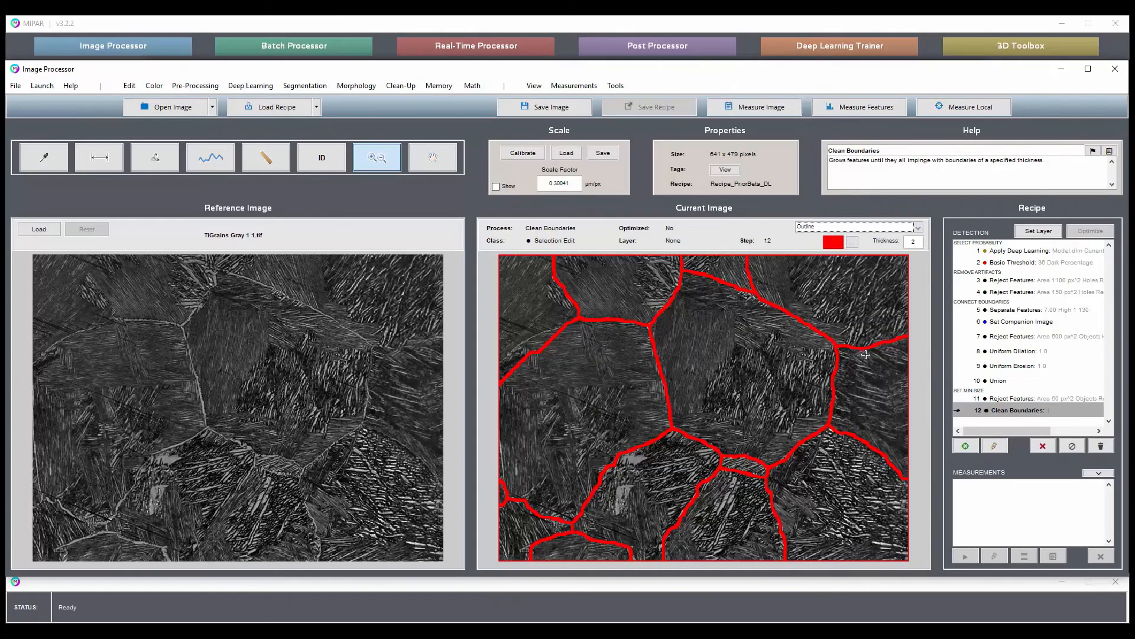
pyautogui.click(1040, 232)
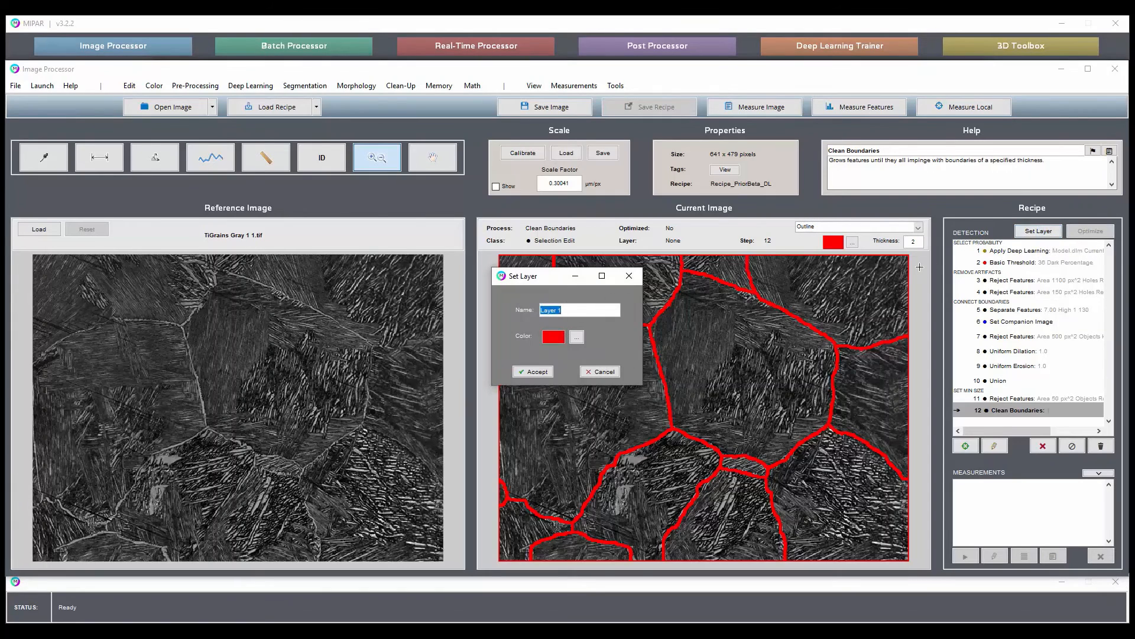
pyautogui.write('Grains')
pyautogui.press('Return')
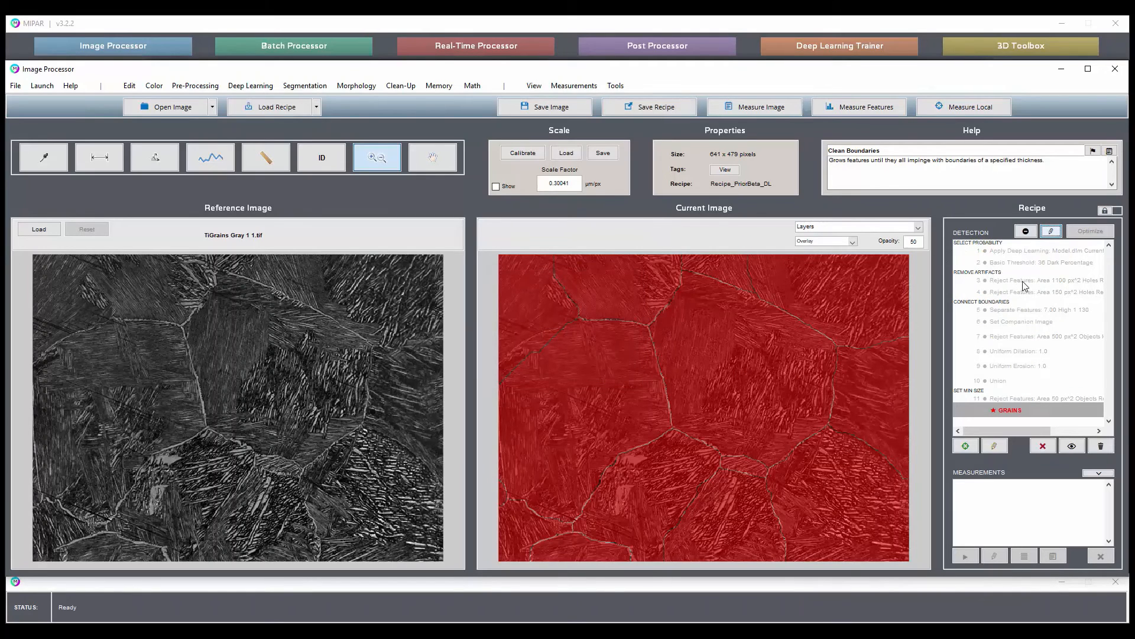
# Apply Remove Edge Features to the Grains result, and set the output as a layer named Whole Grains.
pyautogui.click(1016, 411)
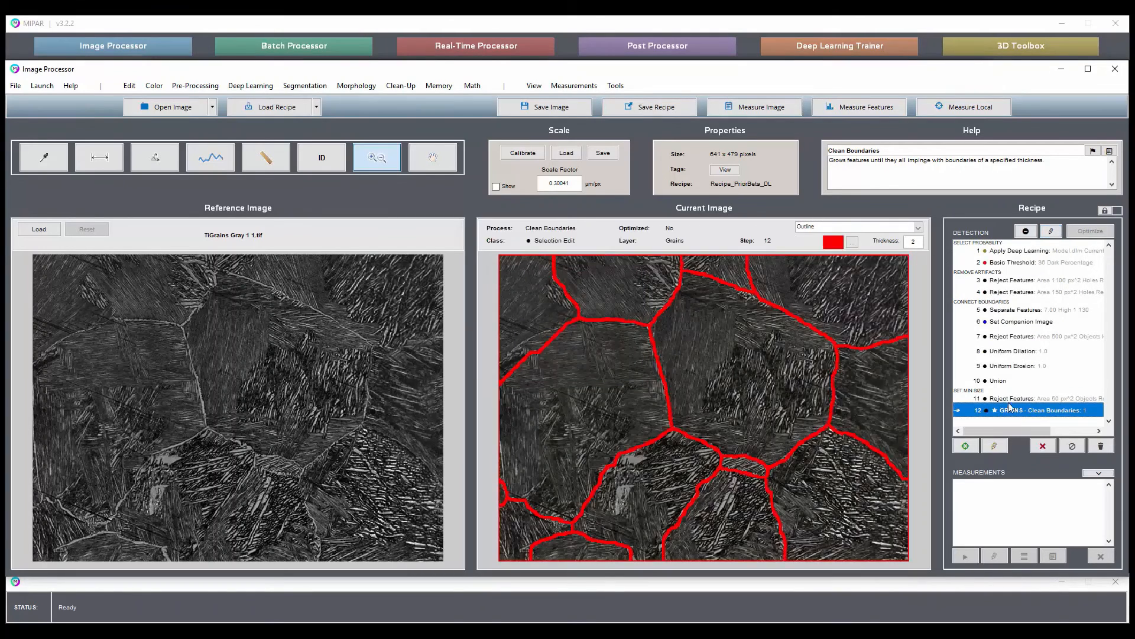
pyautogui.click(411, 87)
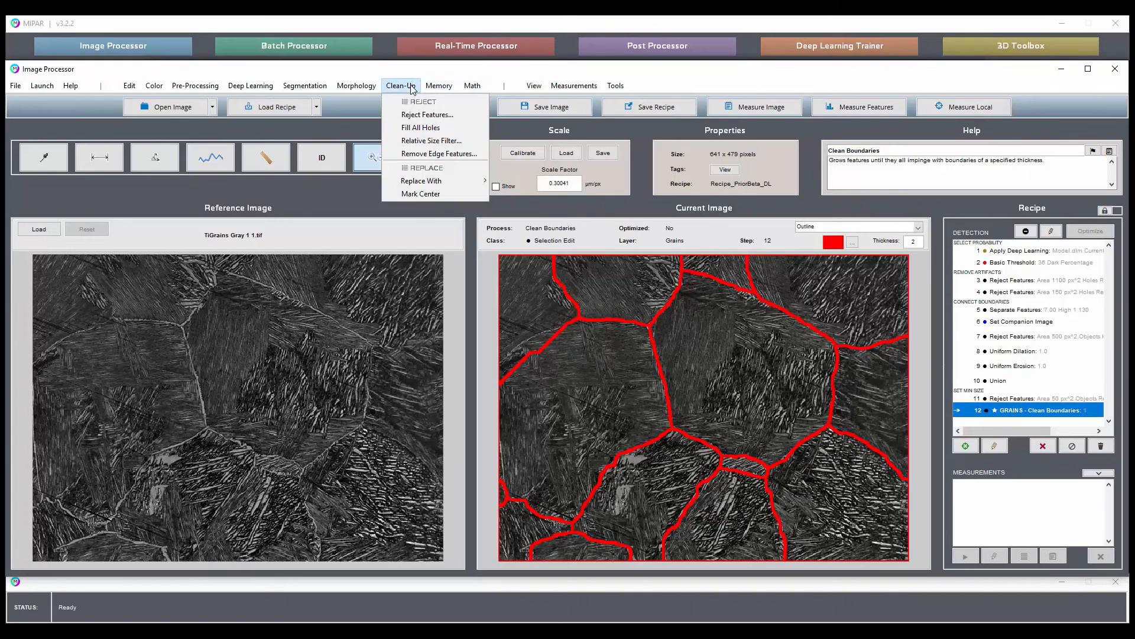
pyautogui.click(430, 155)
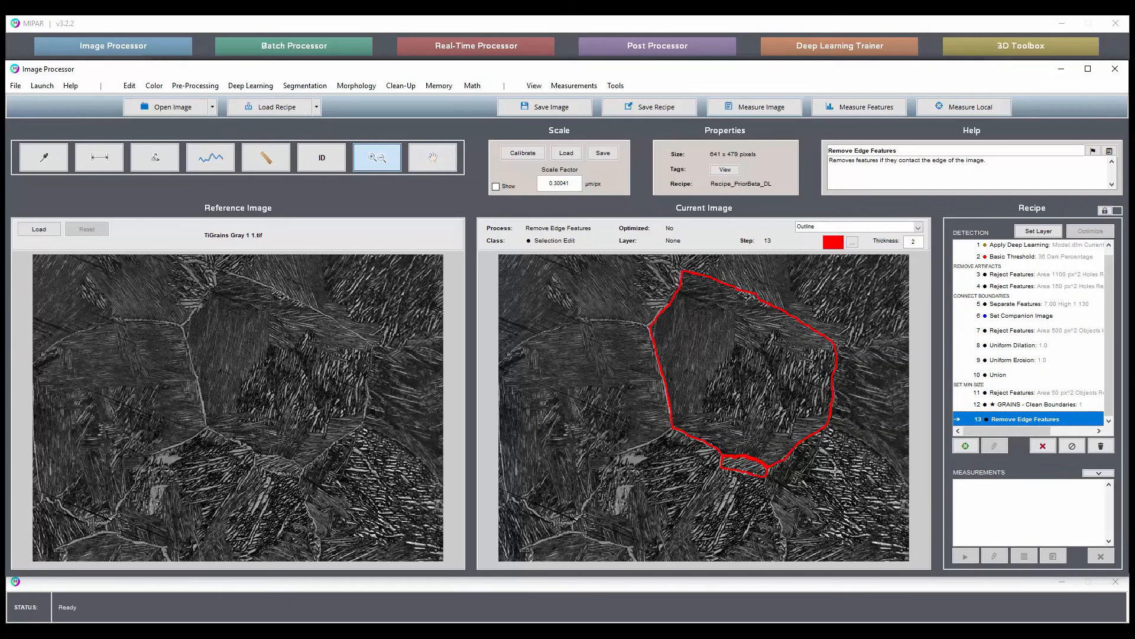
pyautogui.click(1044, 230)
pyautogui.write('Whole')
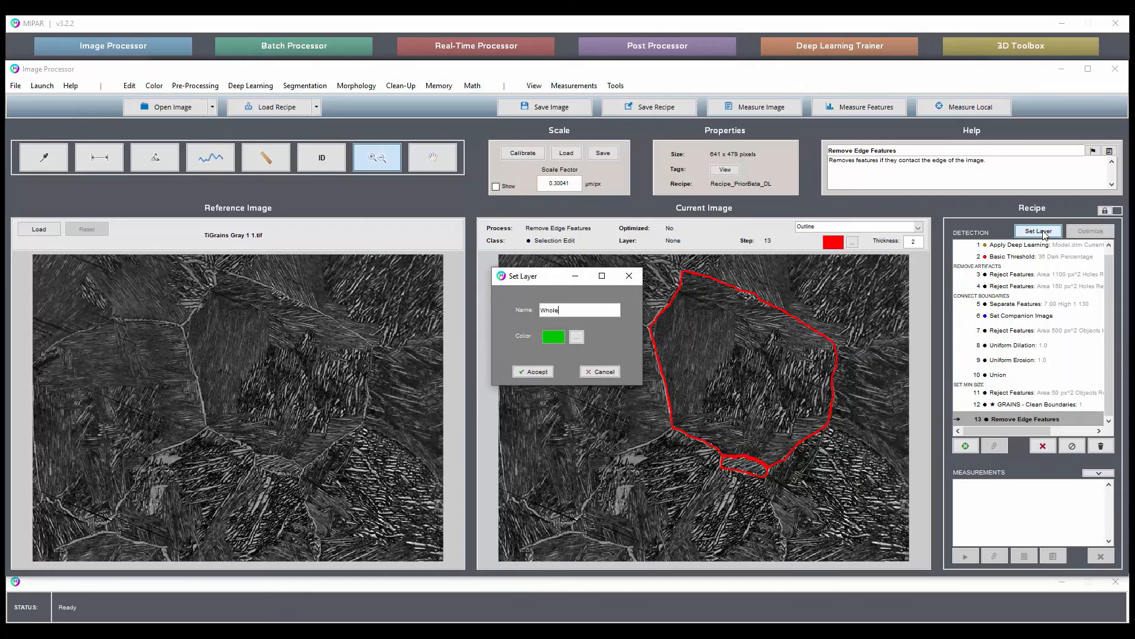
pyautogui.write(' Grains')
pyautogui.press('Return')
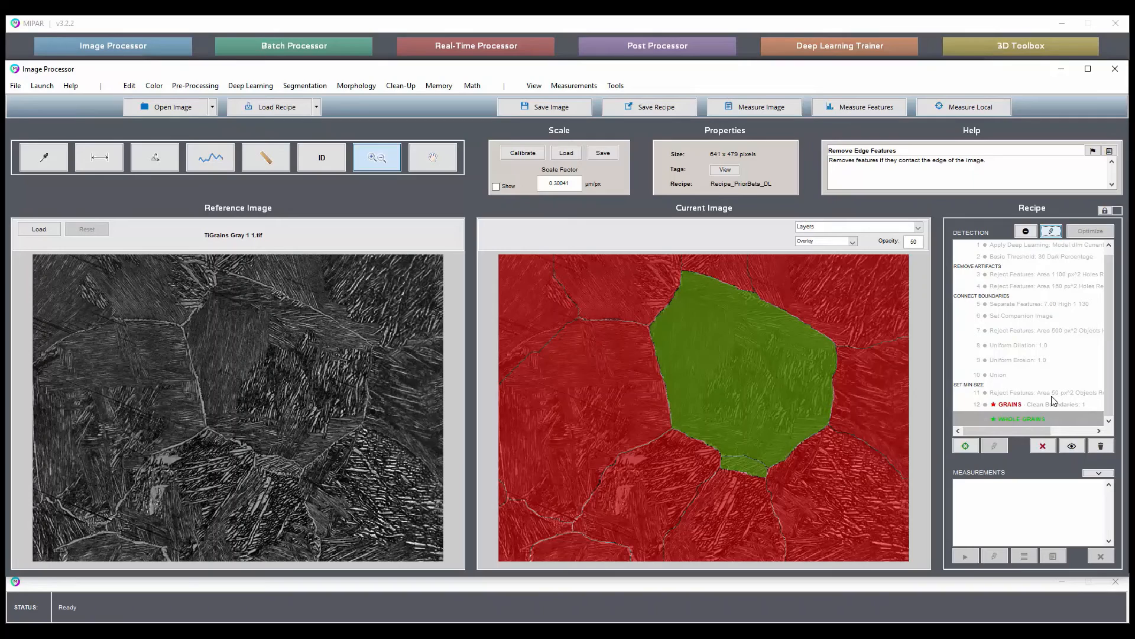
# Flag the Reject Features step under Set Min Size as an adjustable parameter named Min Size.
pyautogui.click(1012, 392)
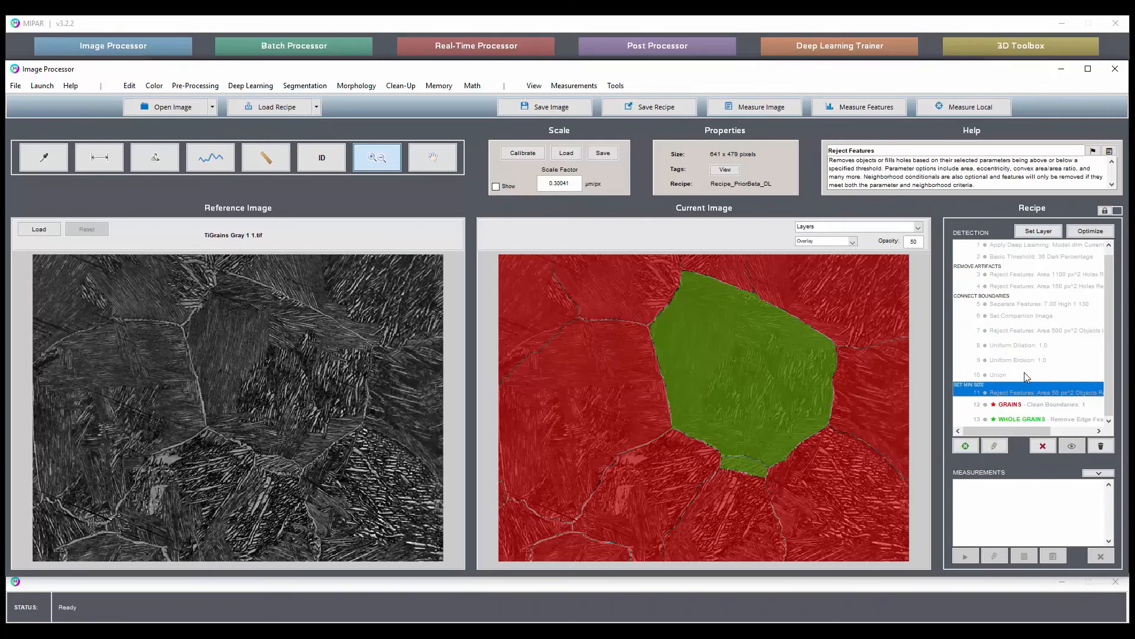
pyautogui.click(1094, 151)
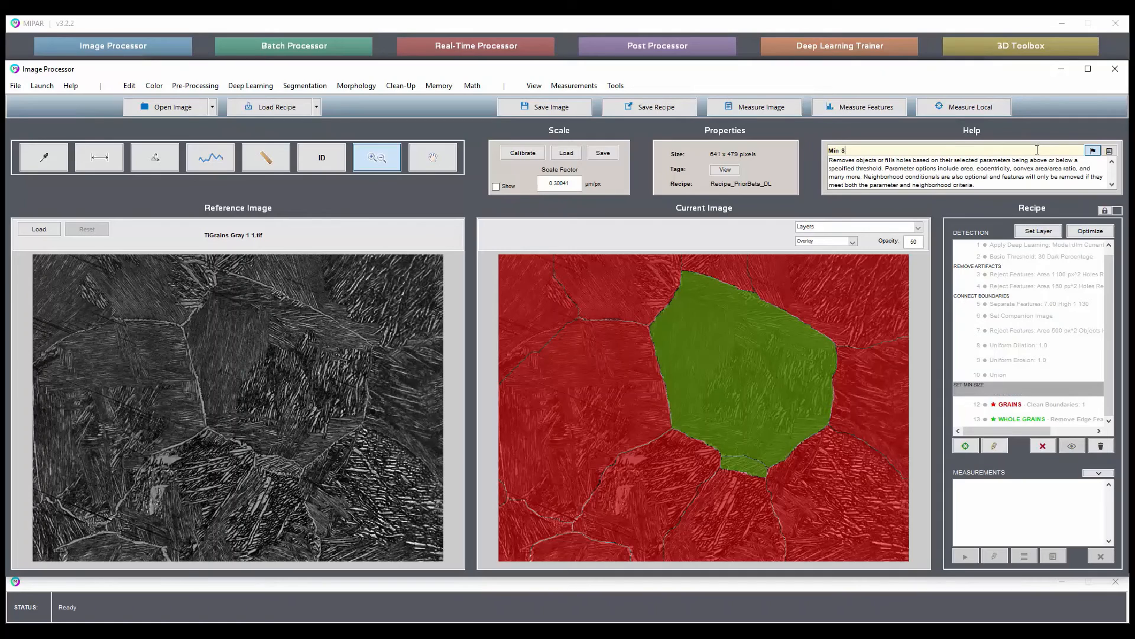
pyautogui.click(1048, 316)
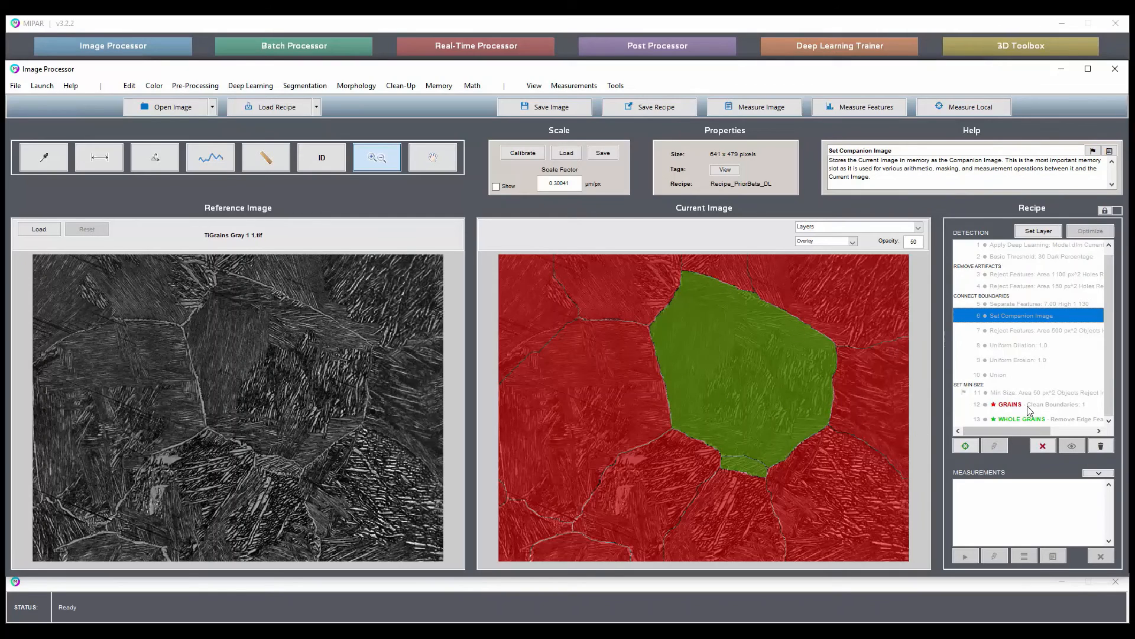
# Lock the recipe so only its flagged parameter and layers are shown, and save it over the last saved recipe.
pyautogui.click(1105, 210)
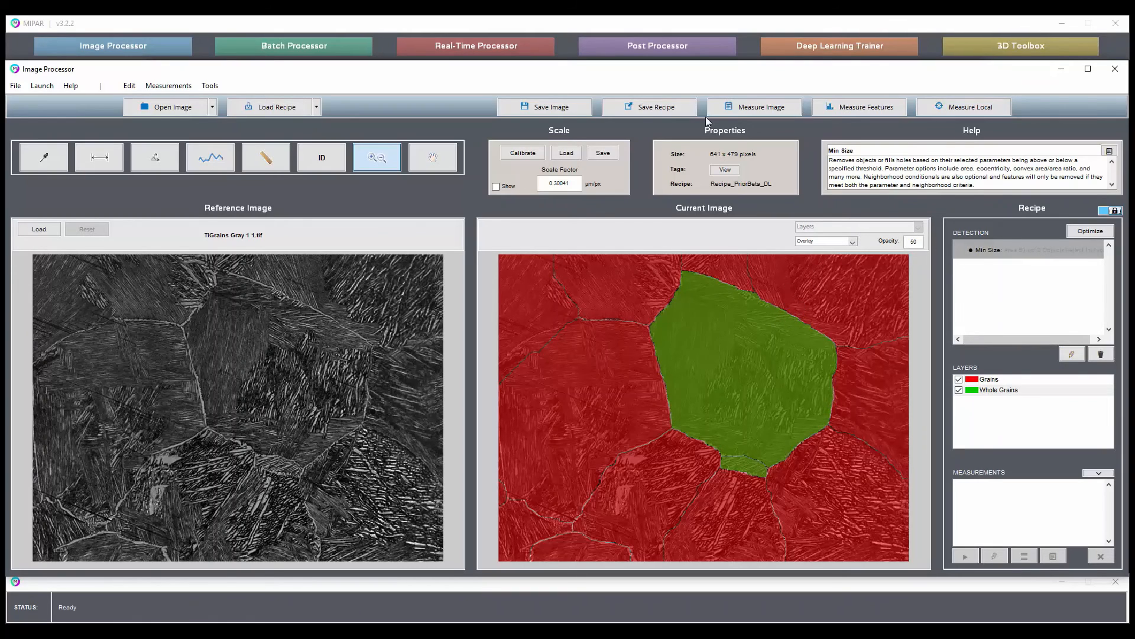
pyautogui.click(645, 114)
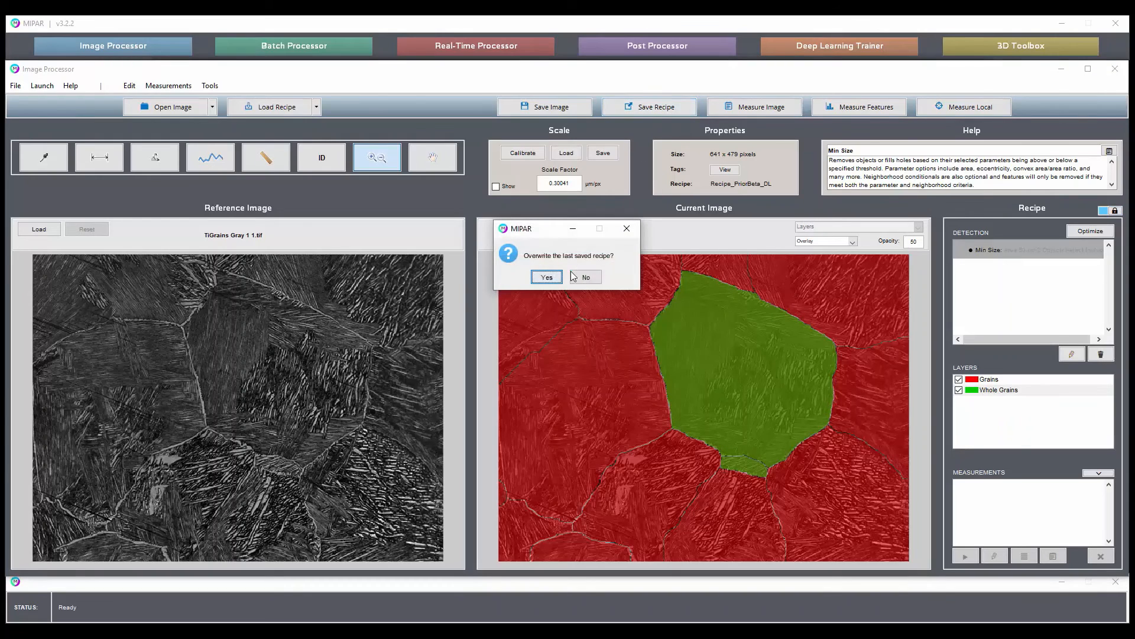
pyautogui.click(547, 277)
# Display the layers as outlines, and open the image TiGrains Gray 1 2.tif with the recipe reloaded.
pyautogui.click(827, 241)
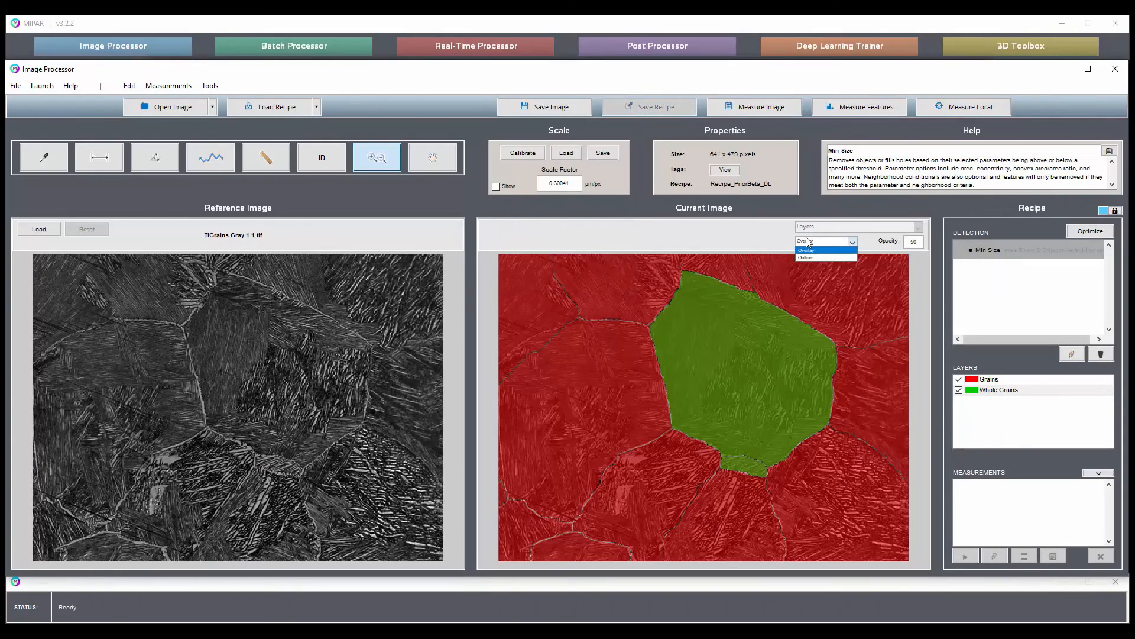
pyautogui.click(828, 257)
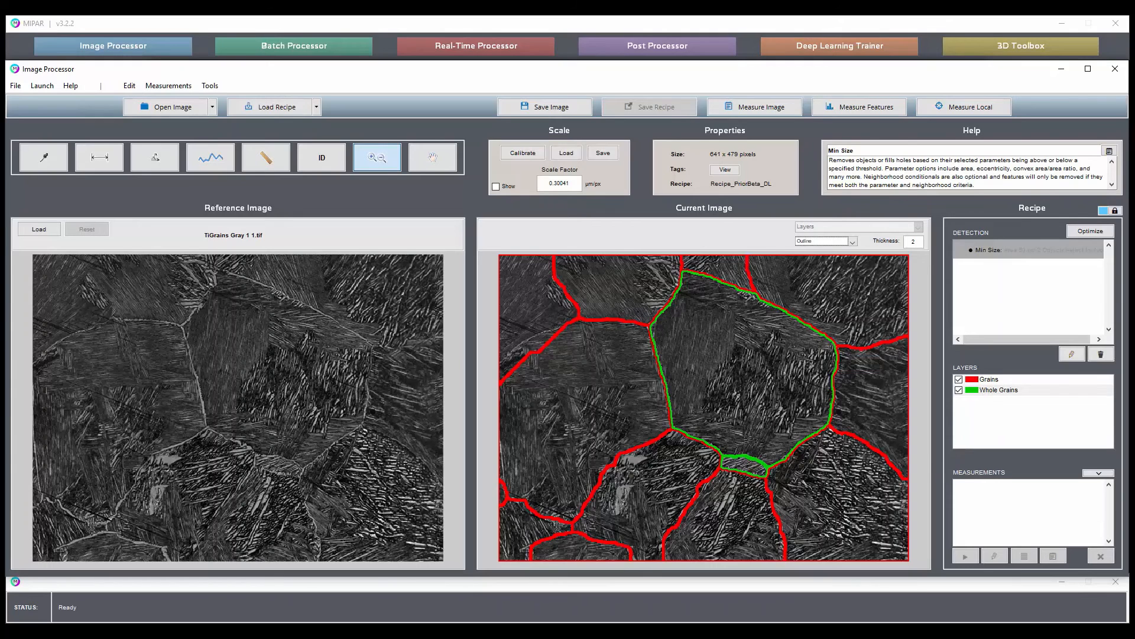
pyautogui.moveTo(1134, 320); pyautogui.dragTo(726, 331)
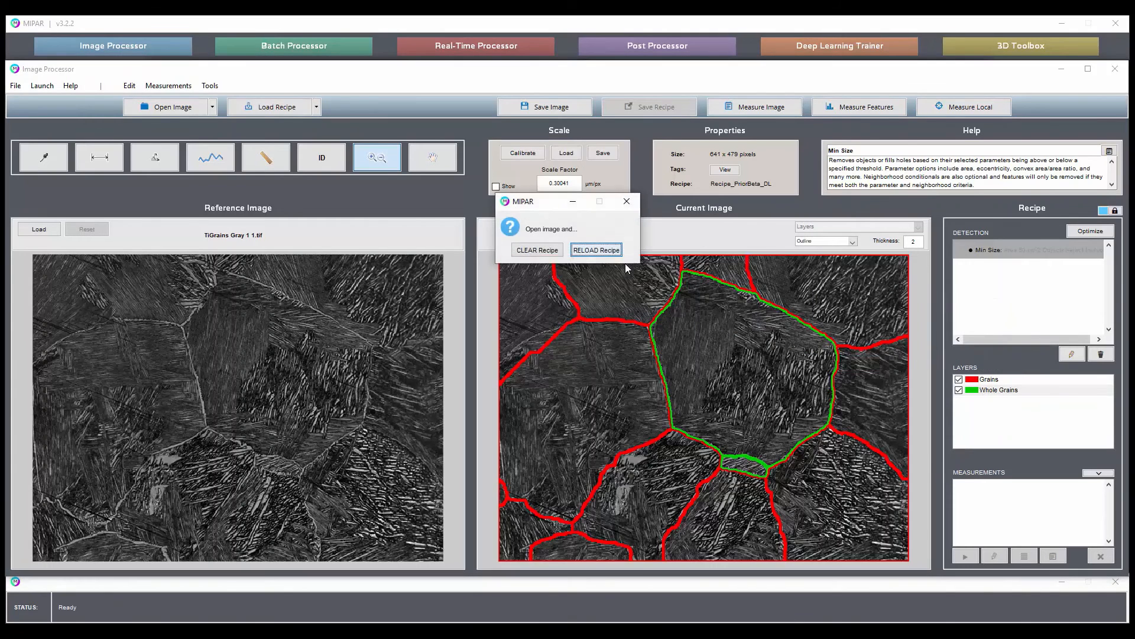
pyautogui.click(596, 249)
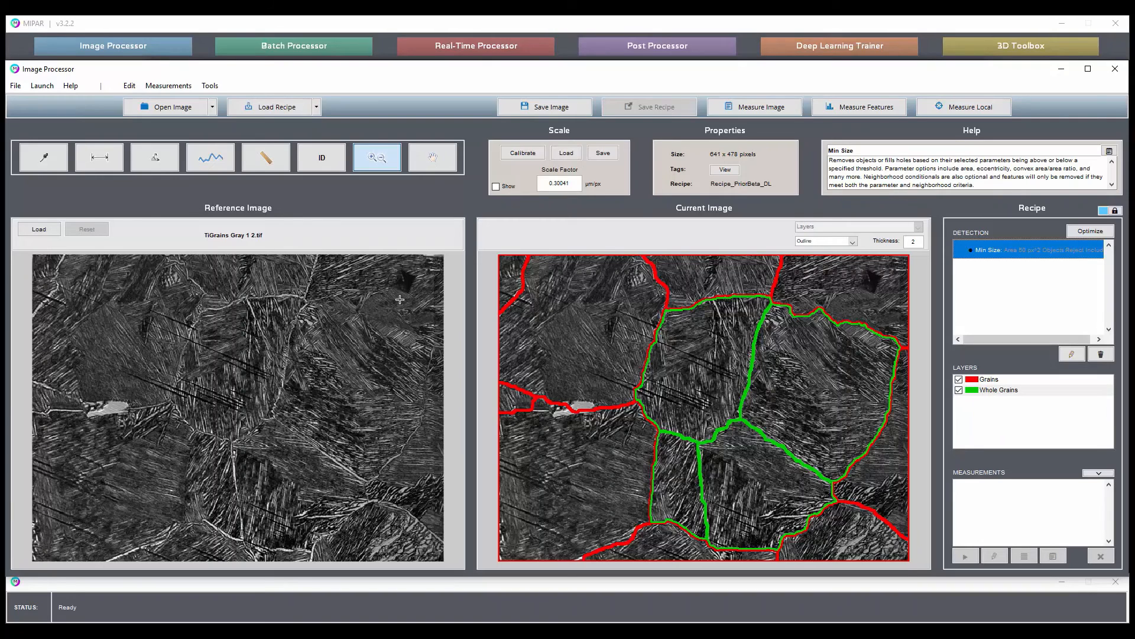
# Hide the Whole Grains layer, measure rotating intercepts with only ASTM Grain Size Number reported, and close the results.
pyautogui.click(959, 390)
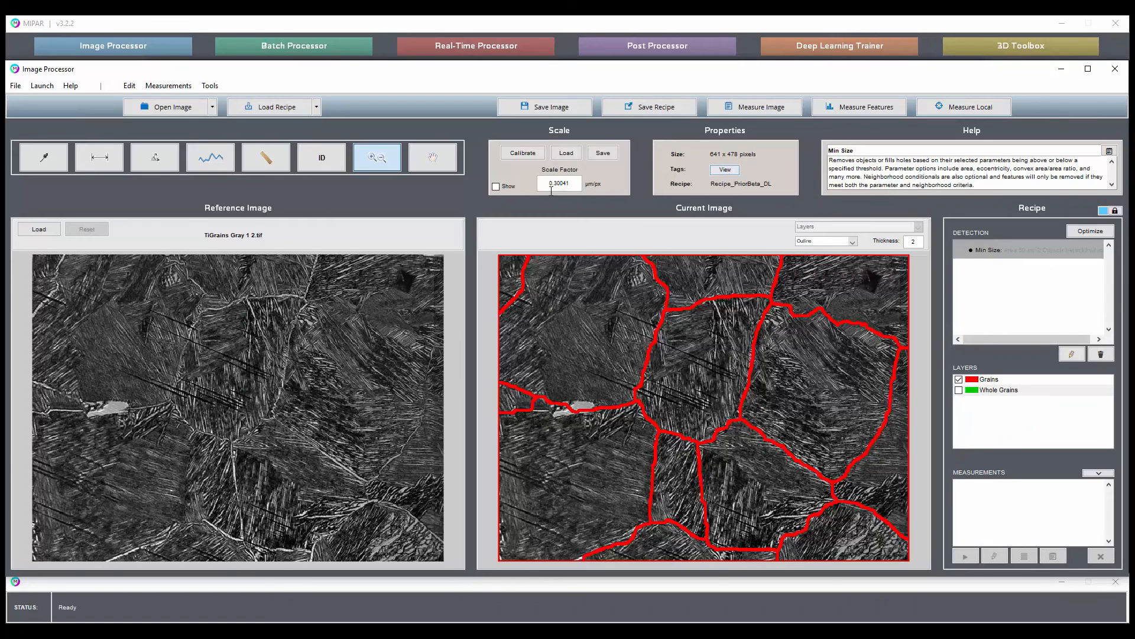
pyautogui.click(772, 110)
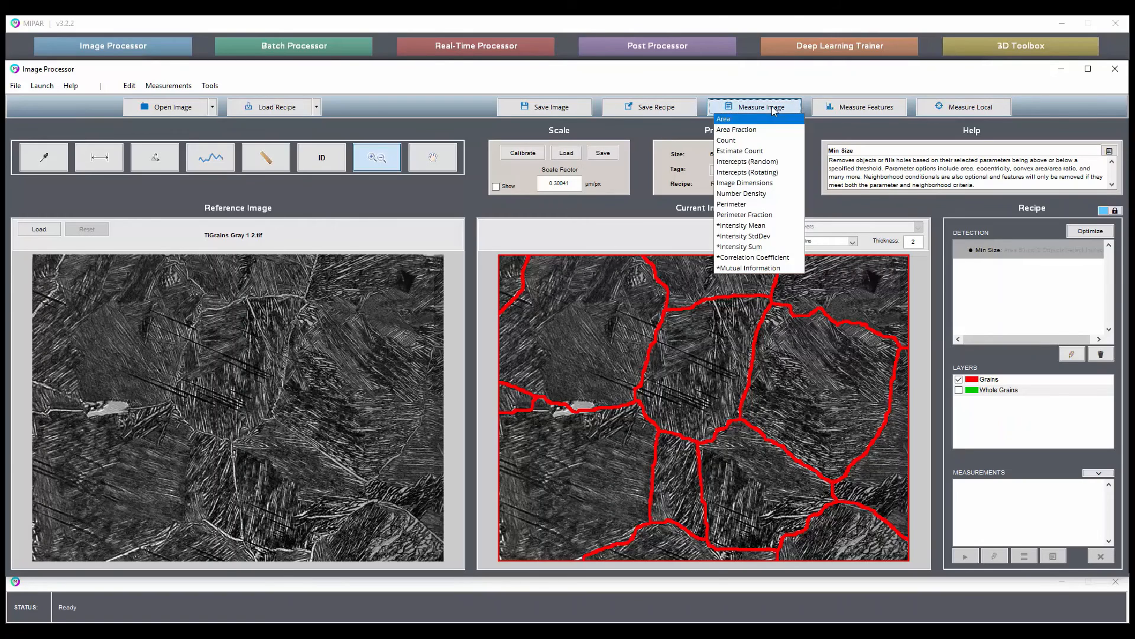
pyautogui.click(769, 172)
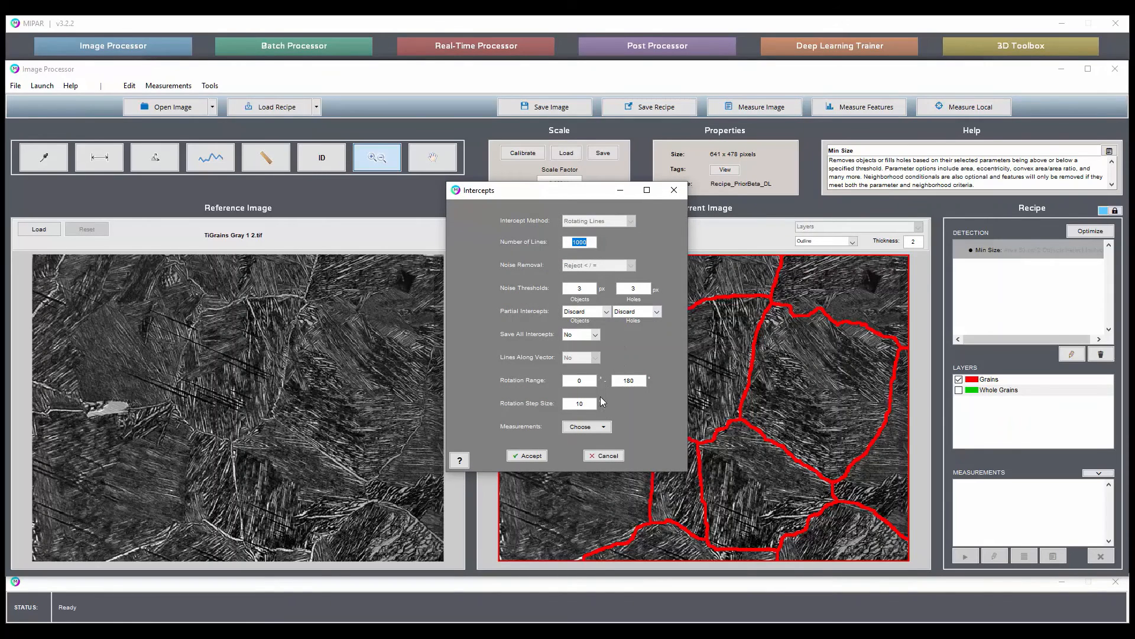
pyautogui.click(601, 428)
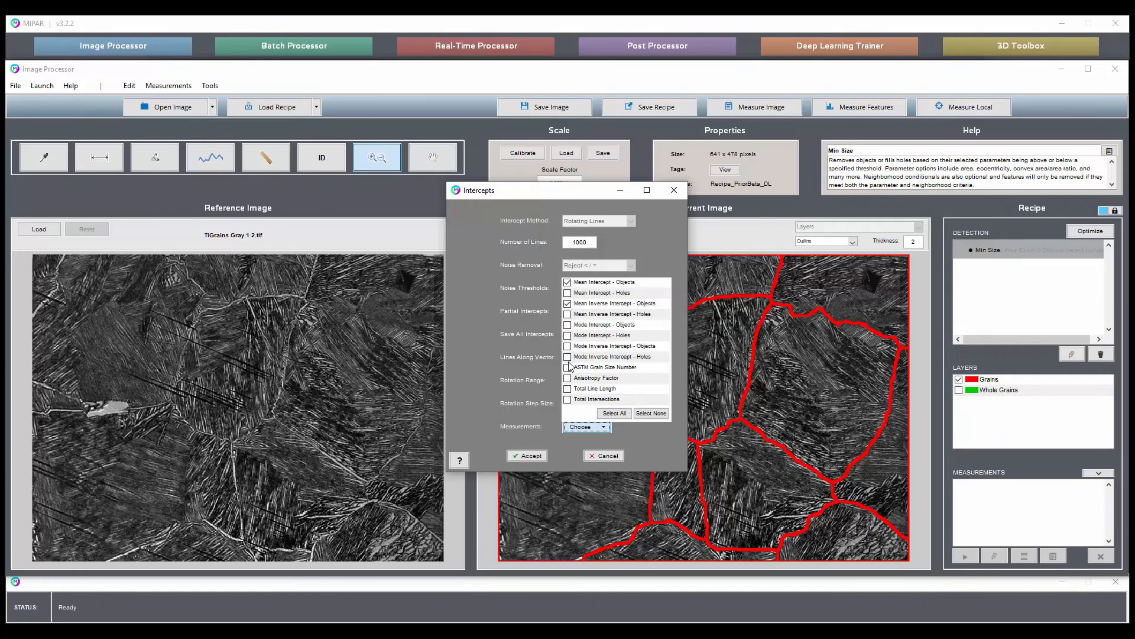
pyautogui.click(568, 367)
pyautogui.click(566, 444)
pyautogui.click(526, 455)
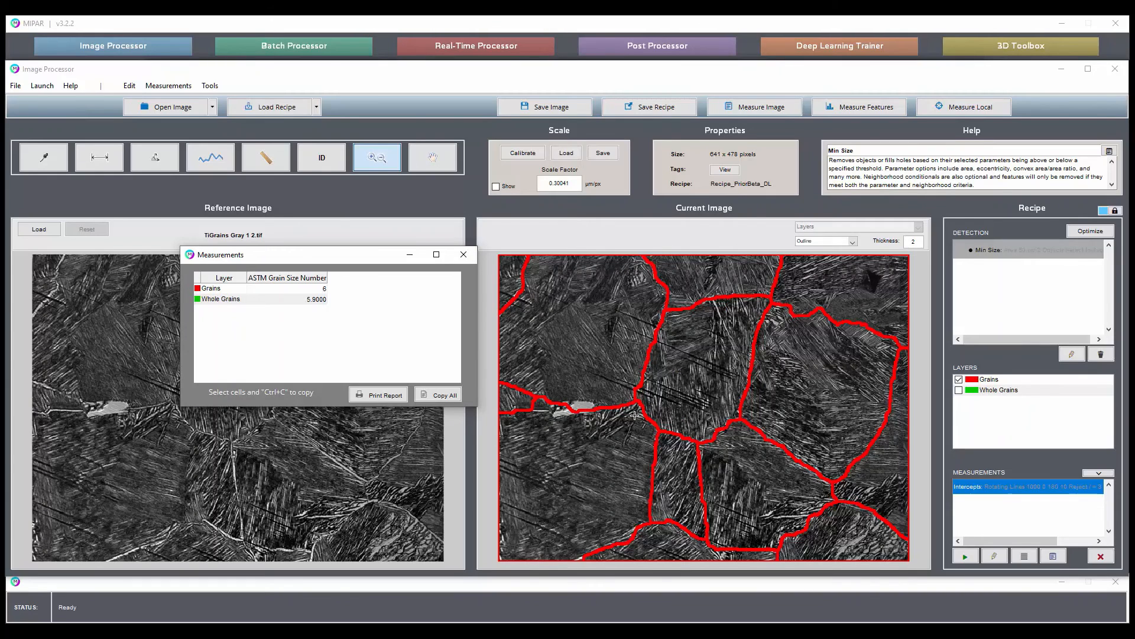
pyautogui.click(464, 254)
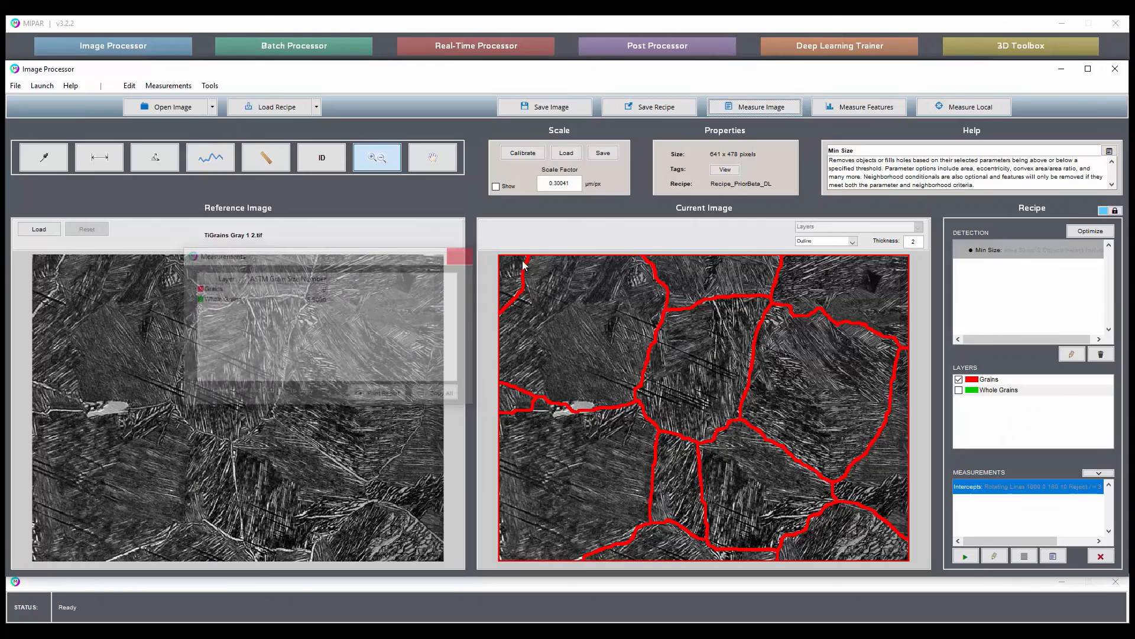
# Restrict the Intercepts measurement to the Grains layer only, display its measurement results, and close them.
pyautogui.click(1025, 556)
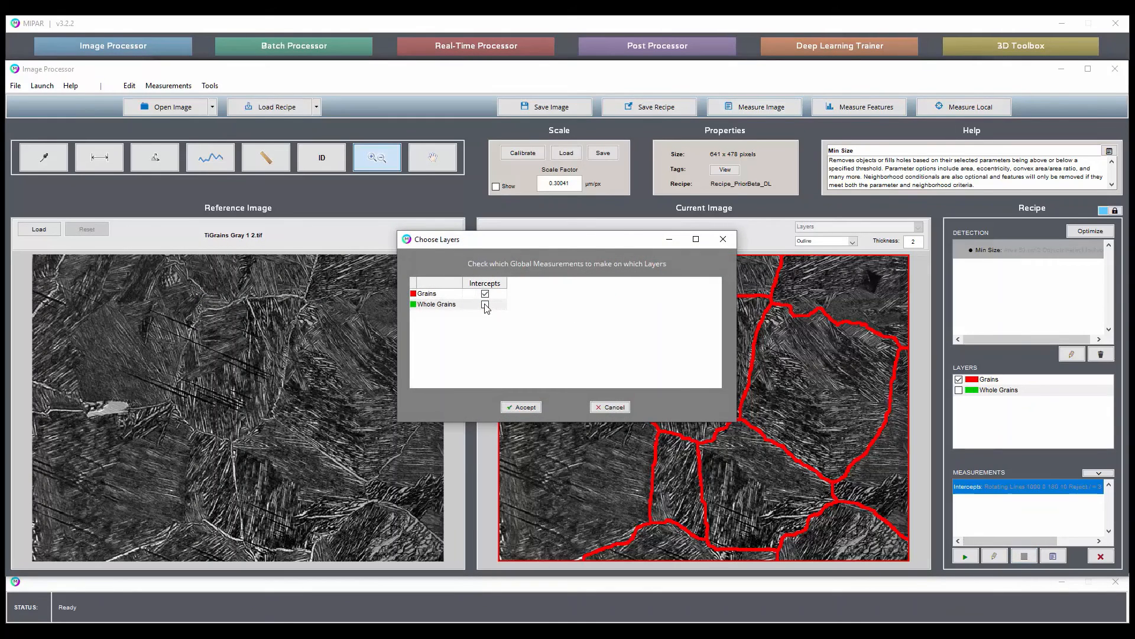
pyautogui.click(521, 407)
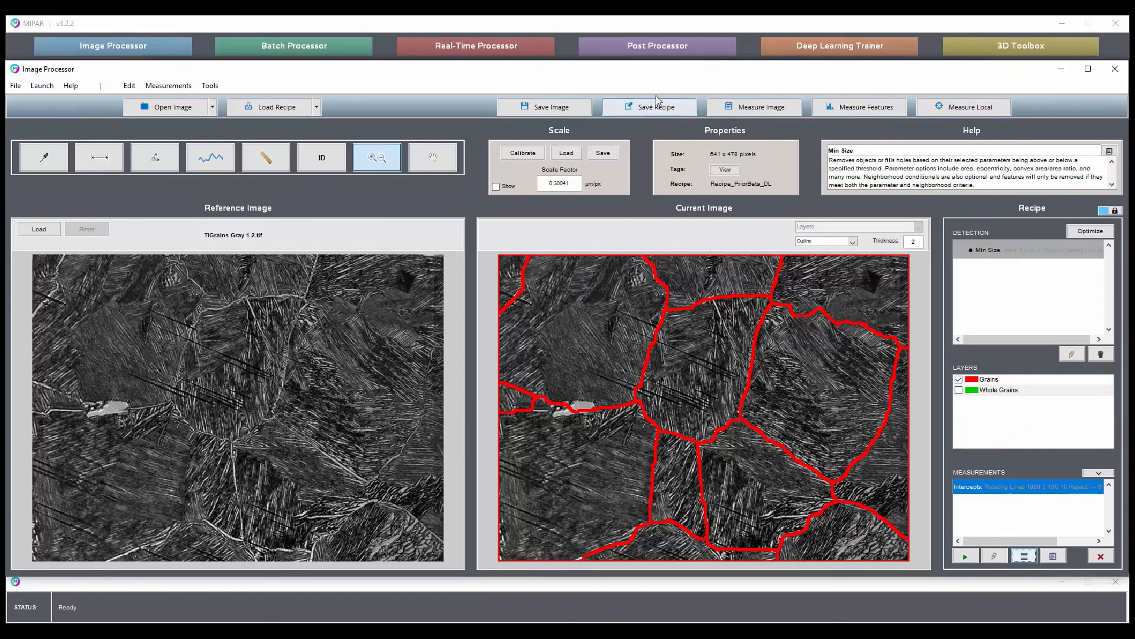
pyautogui.click(1053, 557)
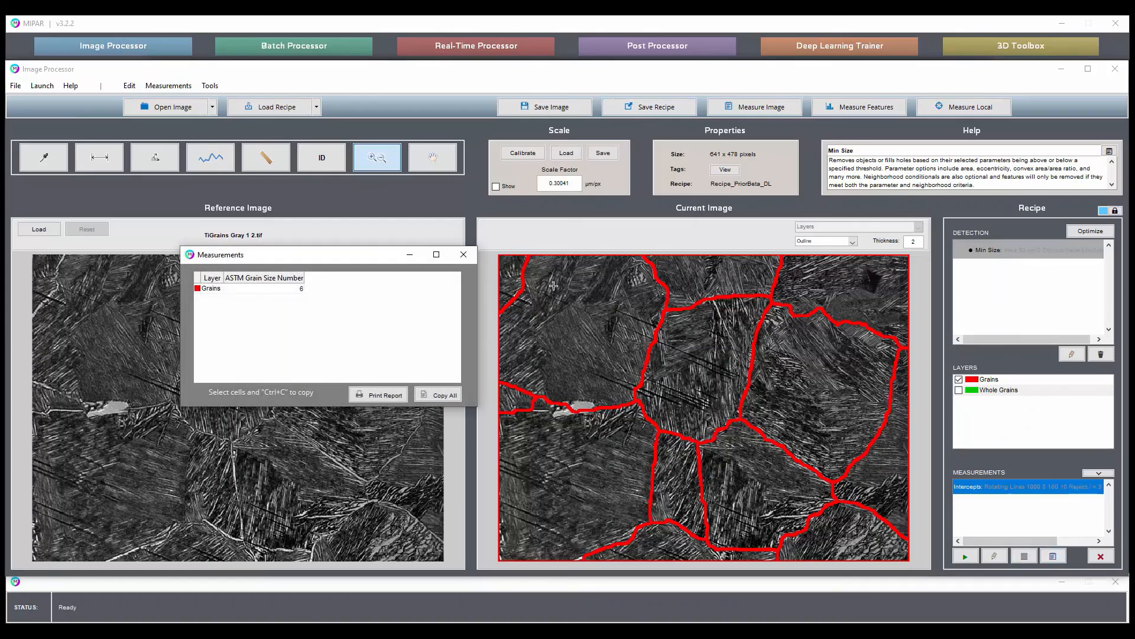
pyautogui.click(464, 255)
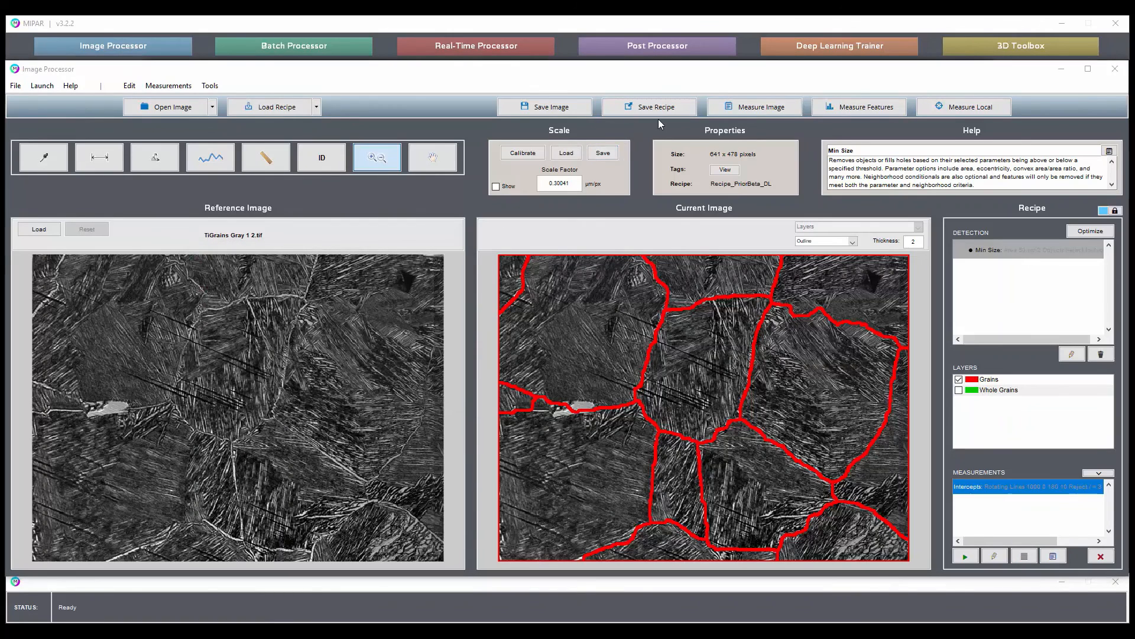
# Overwrite the last saved recipe, and open the image TiGrains Gray 2 1.tif with the recipe reloaded, closing its measurement results.
pyautogui.click(632, 112)
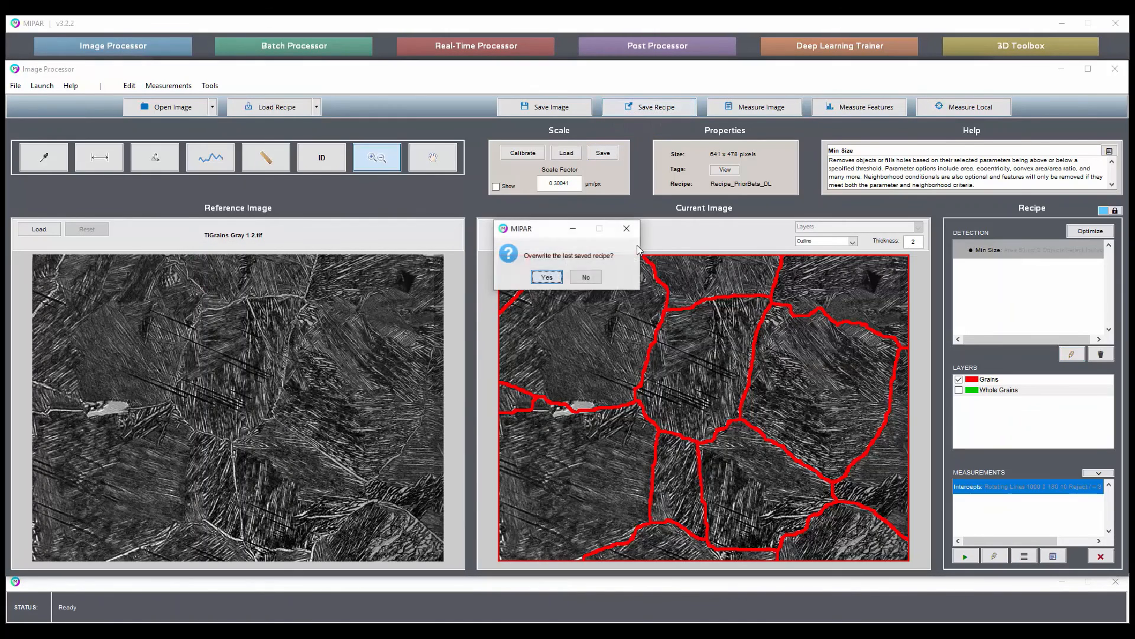
pyautogui.click(547, 279)
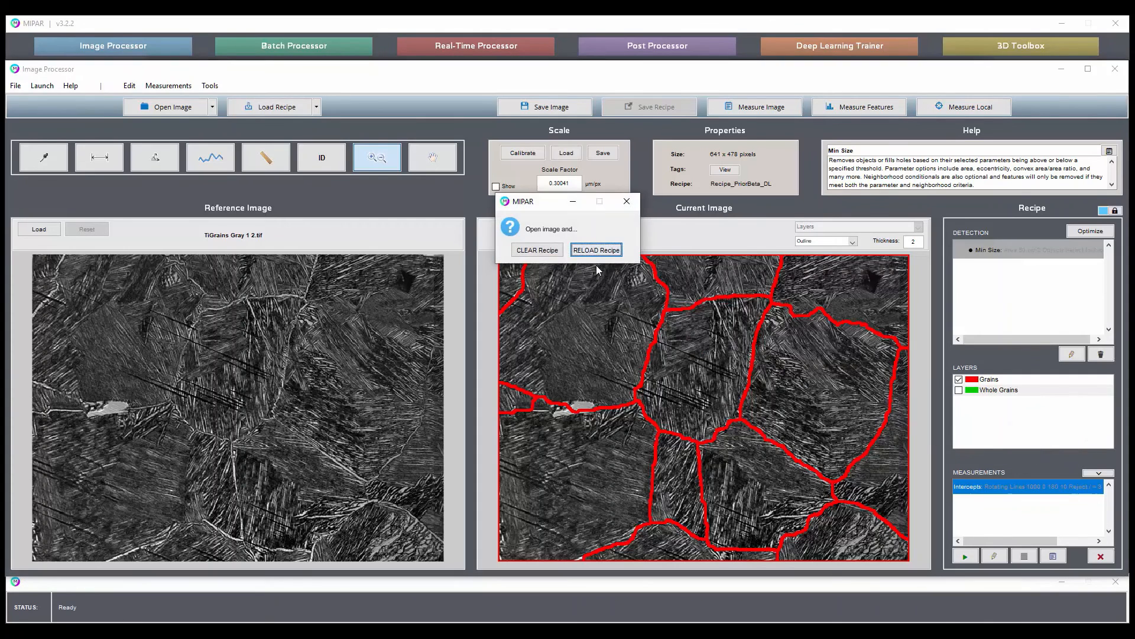
pyautogui.click(603, 250)
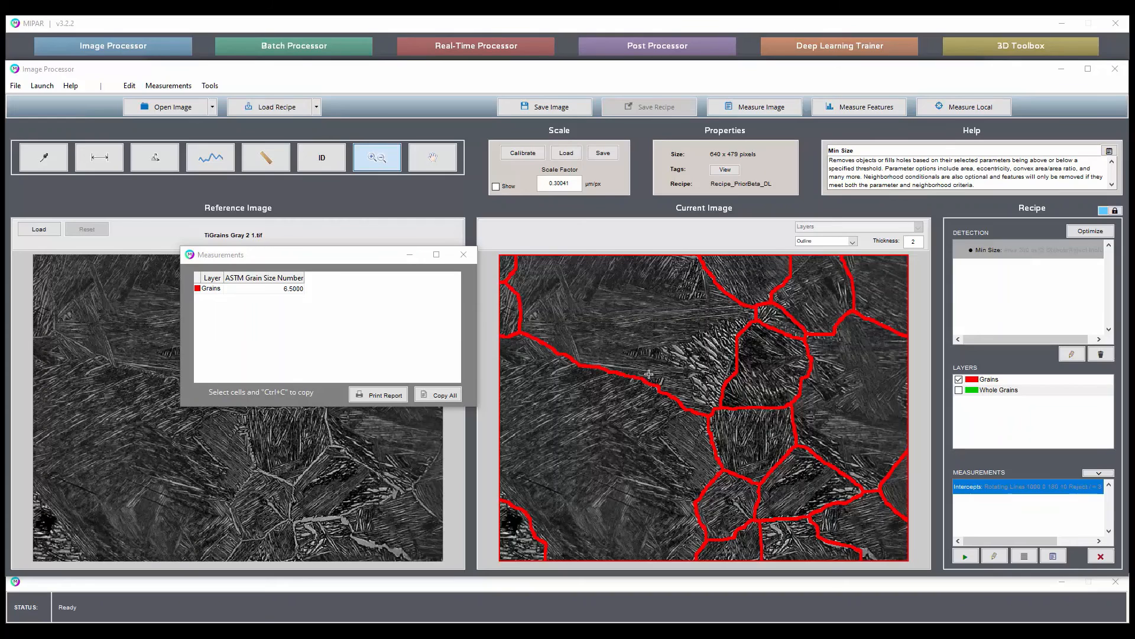
pyautogui.moveTo(342, 257); pyautogui.dragTo(463, 383)
pyautogui.click(585, 382)
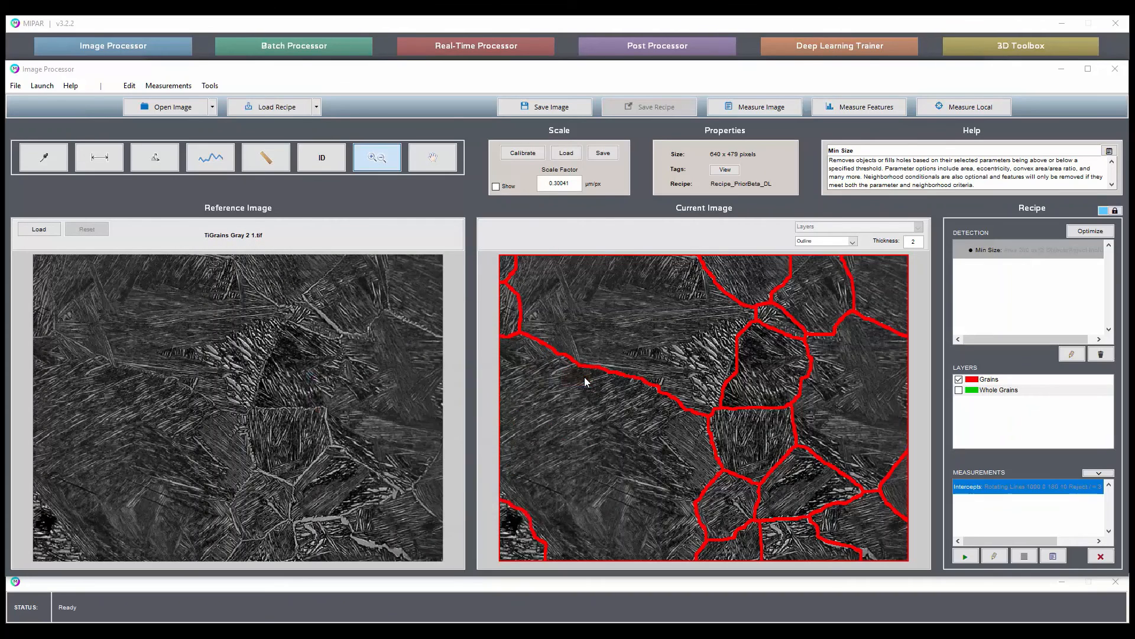